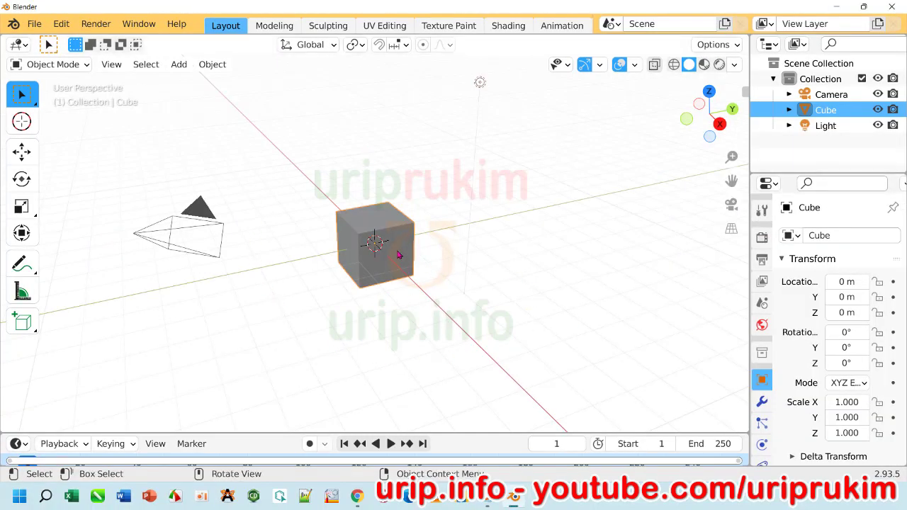
Step: Delete the default cube so only the camera and light remain
{"action": "key", "text": "Delete"}
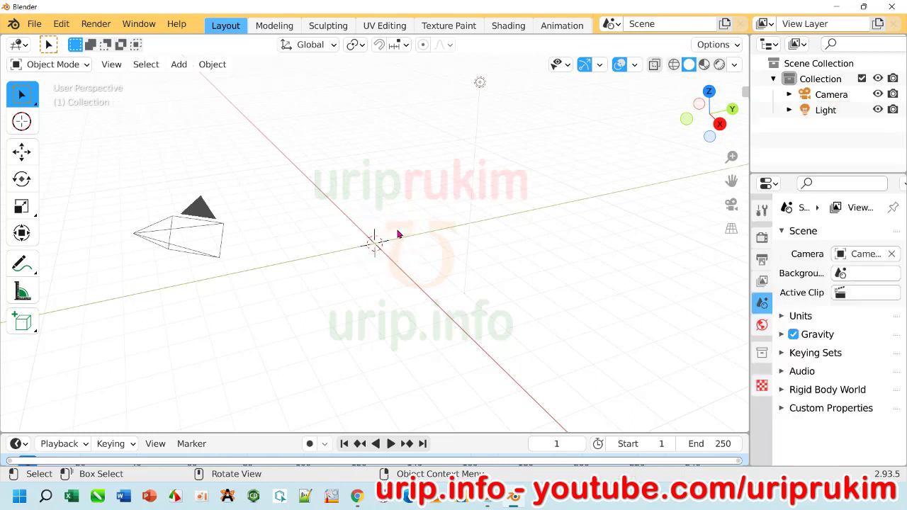
{"action": "left_click", "coordinate": [181, 65]}
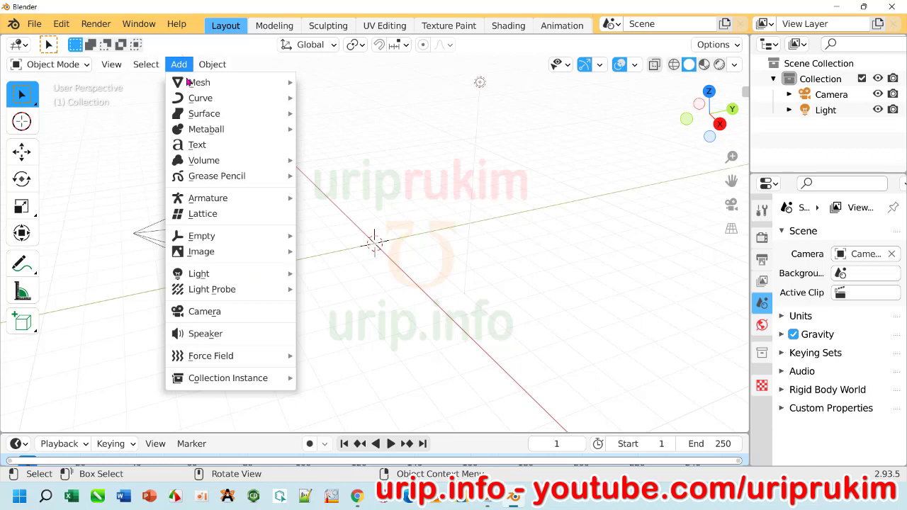
{"action": "mouse_move", "coordinate": [199, 82]}
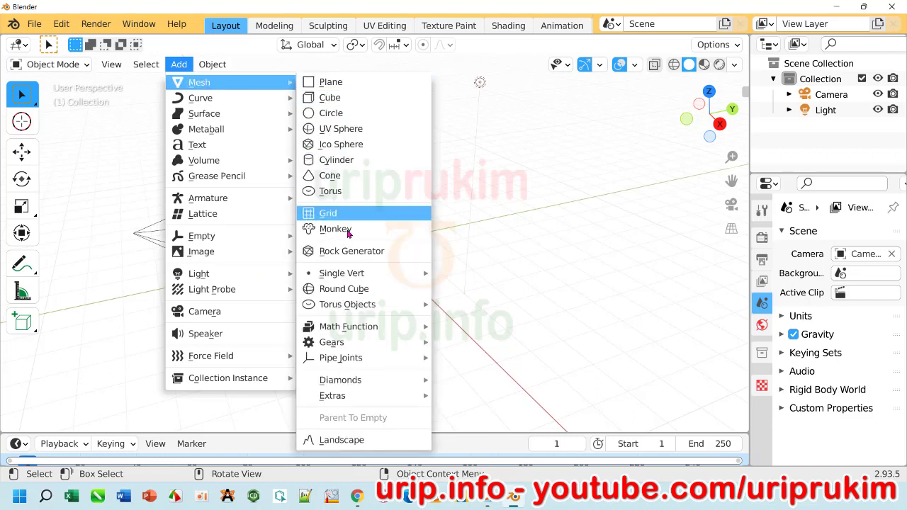
{"action": "mouse_move", "coordinate": [341, 273]}
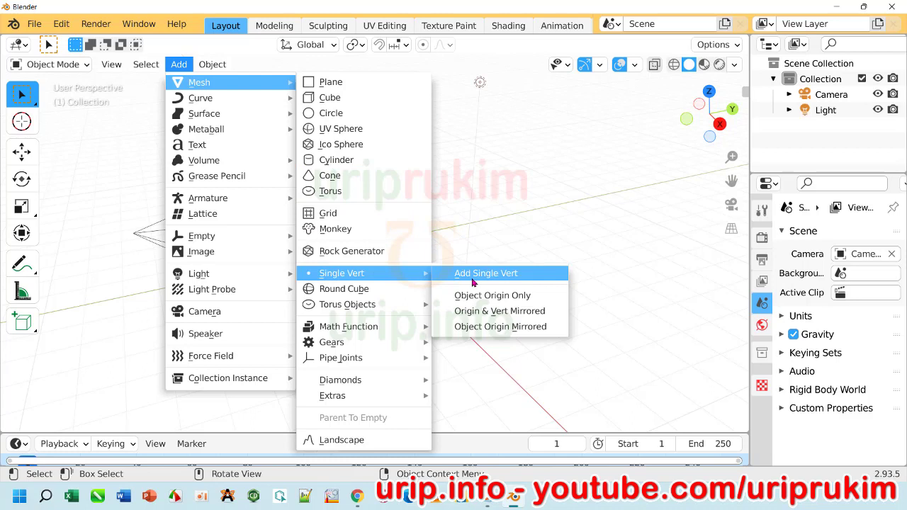
Step: Add a Single Vert mesh and extrude its vertex 0.7 straight up along Z
{"action": "left_click", "coordinate": [473, 283]}
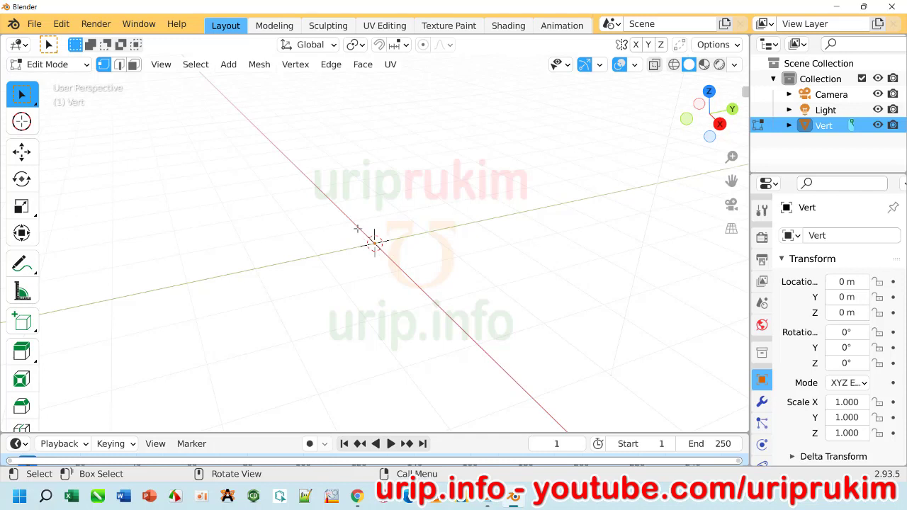
{"action": "left_click_drag", "start_coordinate": [358, 231], "coordinate": [385, 261]}
{"action": "key", "text": "e"}
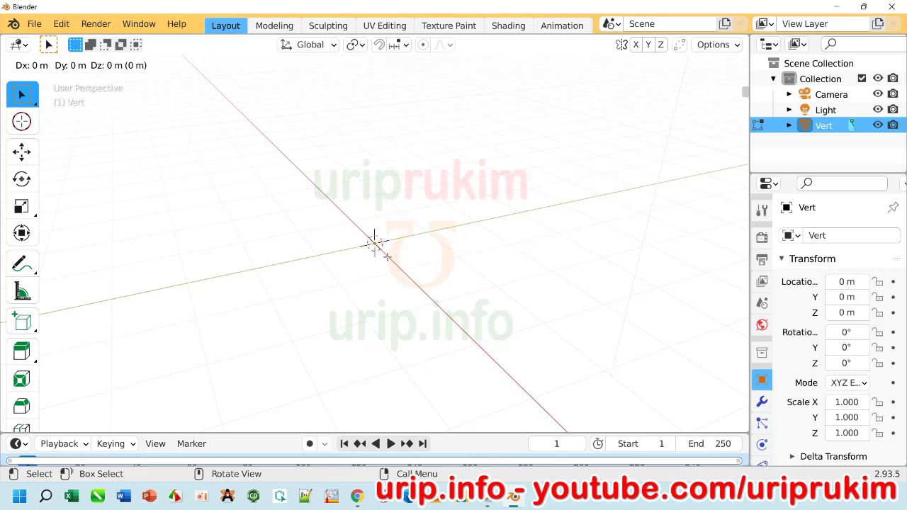
{"action": "key", "text": "z"}
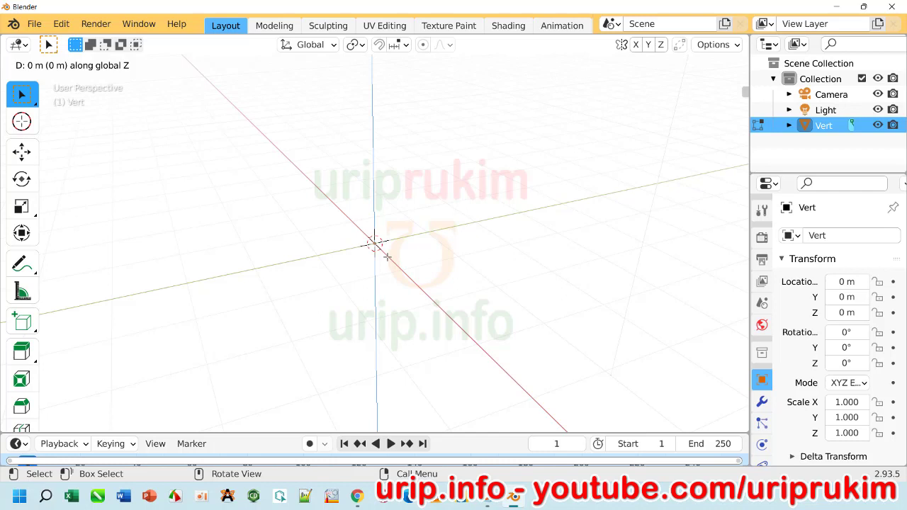
{"action": "type", "text": "0."}
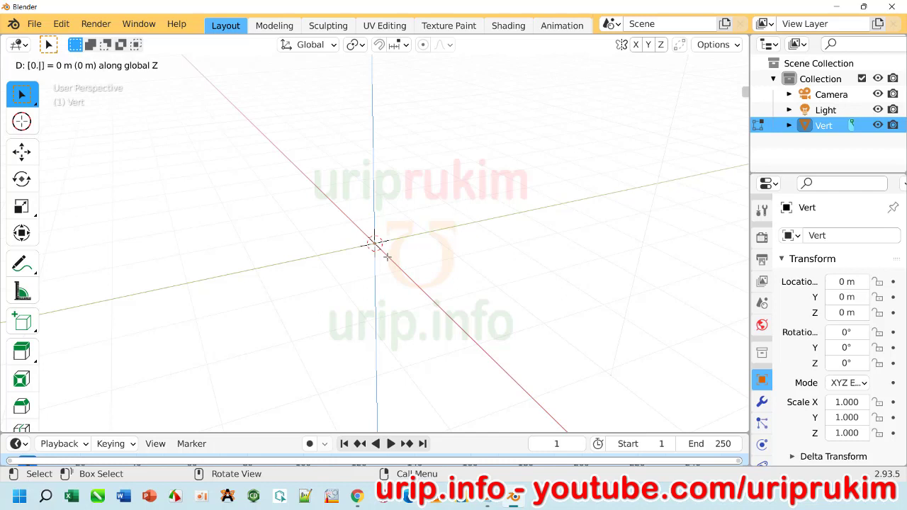
{"action": "type", "text": "7"}
{"action": "key", "text": "Return"}
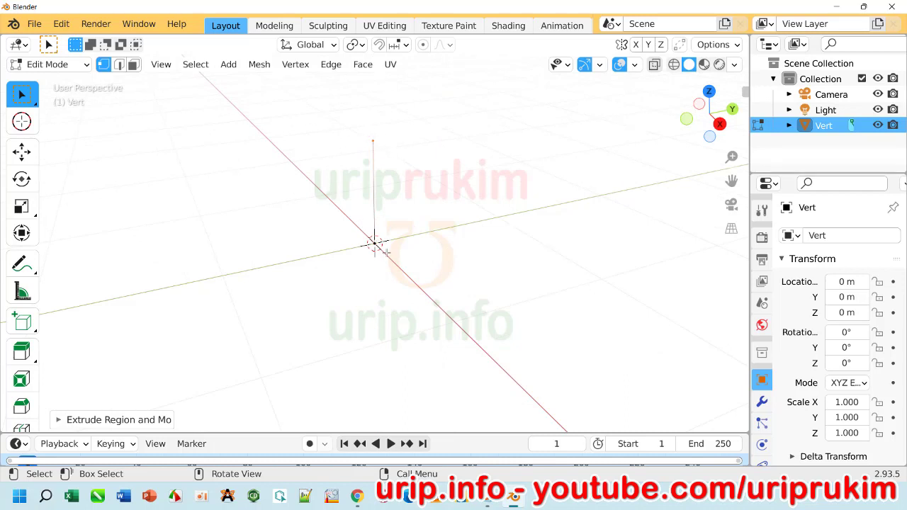
{"action": "left_click", "coordinate": [398, 184]}
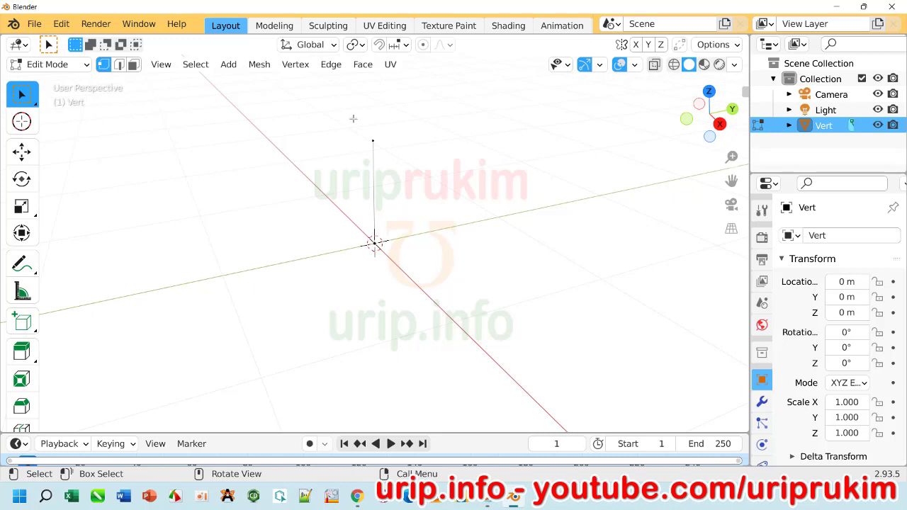
{"action": "left_click_drag", "start_coordinate": [352, 118], "coordinate": [381, 271]}
{"action": "right_click", "coordinate": [375, 182]}
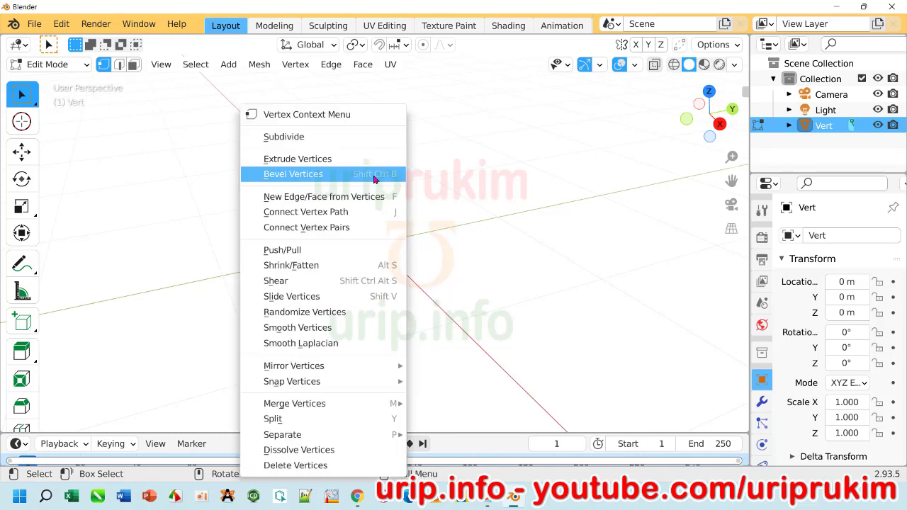
{"action": "left_click", "coordinate": [337, 203]}
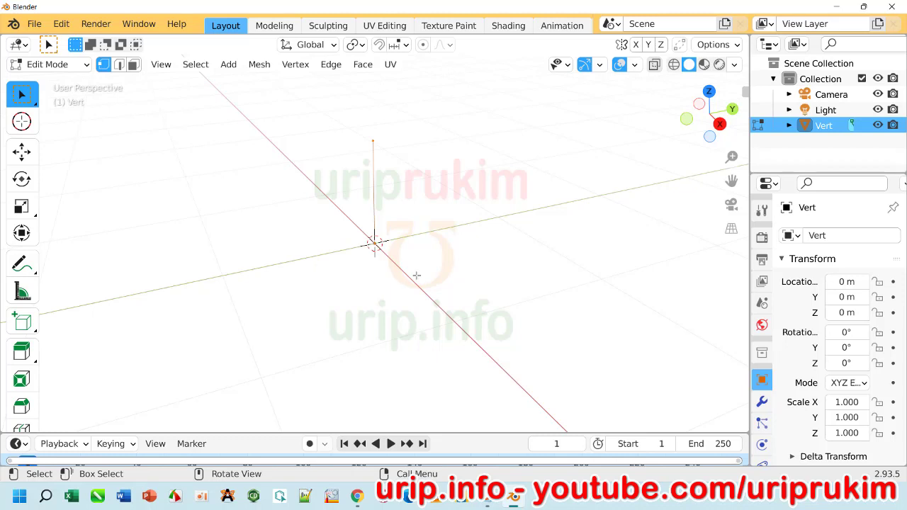
Step: Set the Vert object's X rotation to 104.47° from the back view, then view it from the right
{"action": "left_click", "coordinate": [720, 125]}
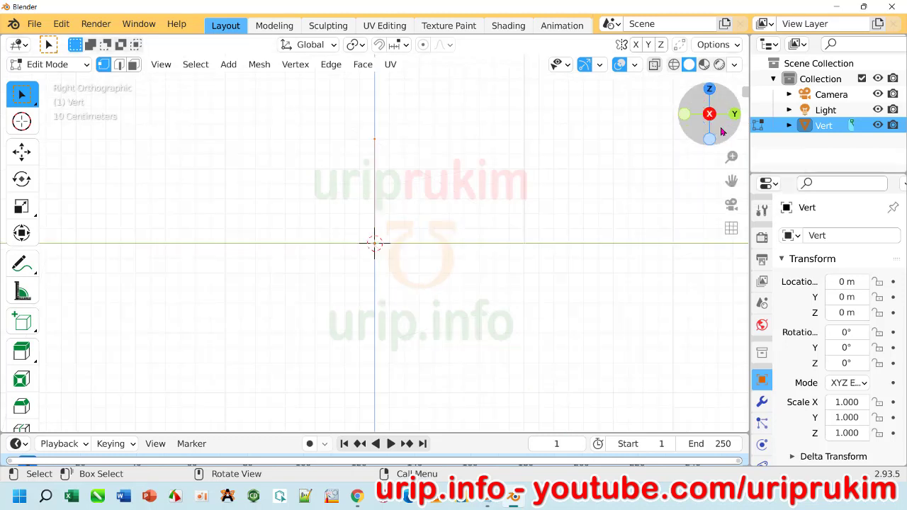
{"action": "left_click", "coordinate": [739, 115]}
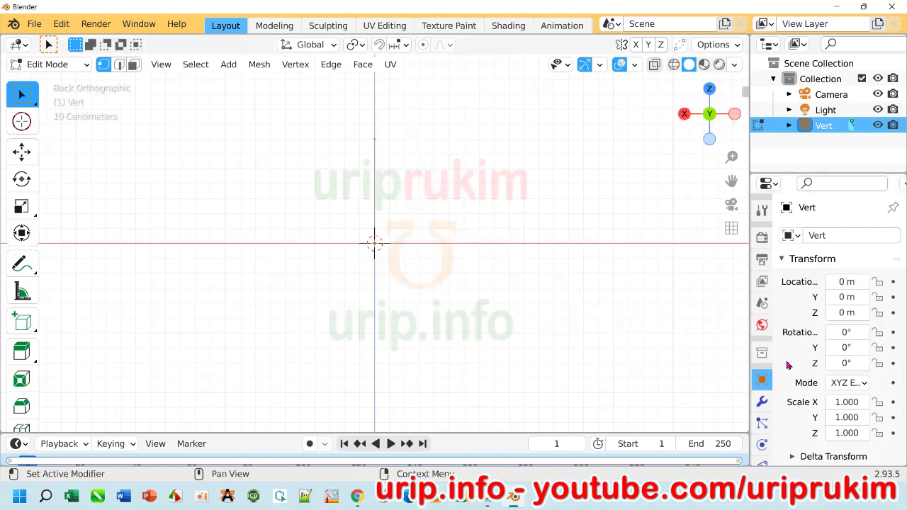
{"action": "left_click", "coordinate": [843, 332]}
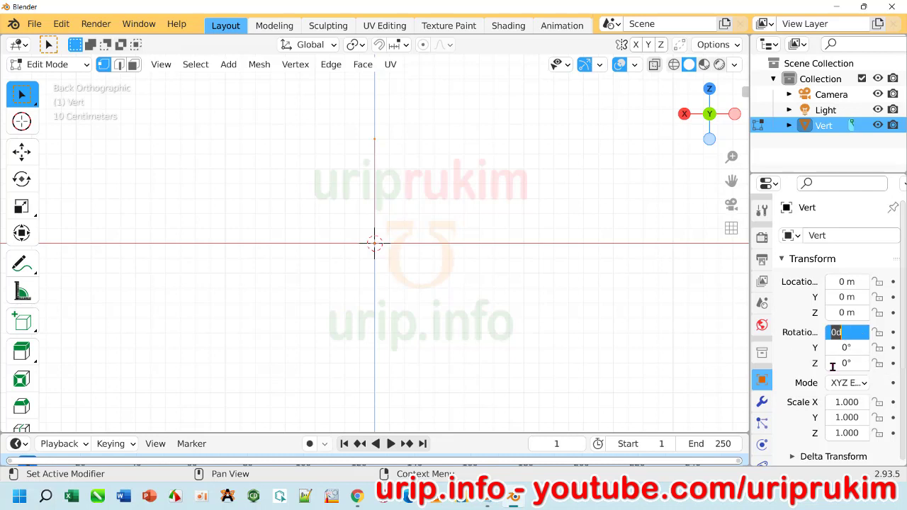
{"action": "type", "text": "10"}
{"action": "type", "text": "4.47"}
{"action": "key", "text": "Return"}
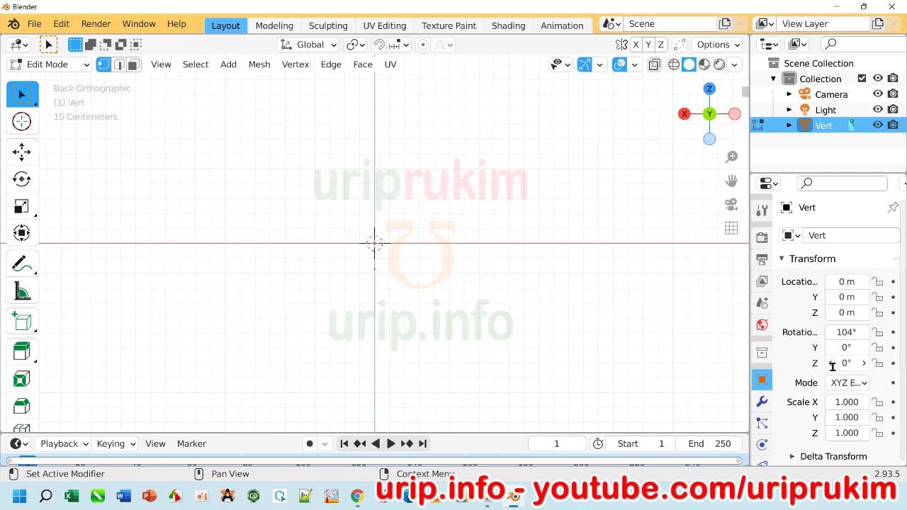
{"action": "left_click", "coordinate": [685, 116]}
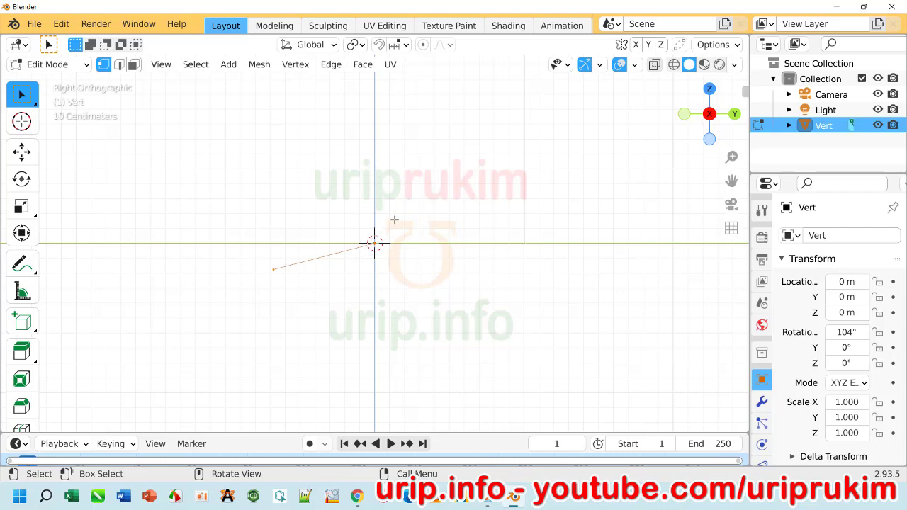
Step: Extrude the centre vertex 0.7 straight up along Z
{"action": "left_click_drag", "start_coordinate": [359, 225], "coordinate": [391, 262]}
{"action": "key", "text": "e"}
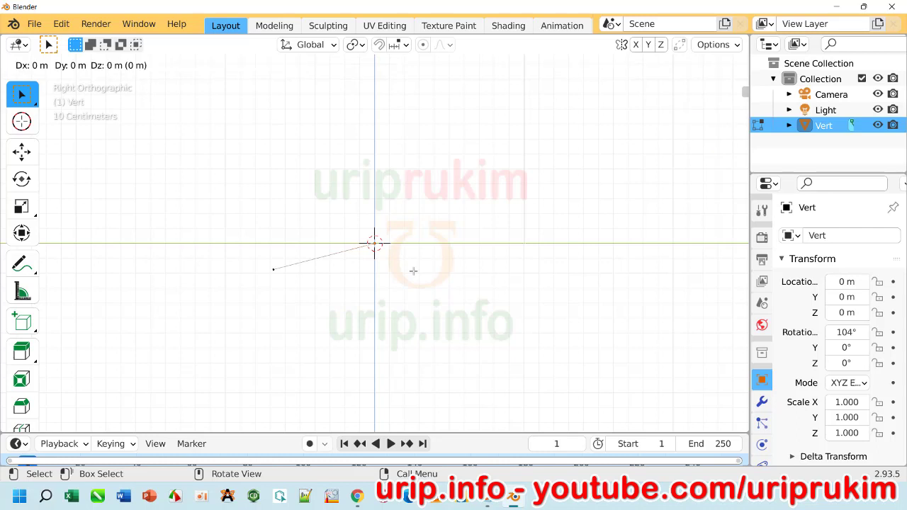
{"action": "key", "text": "z"}
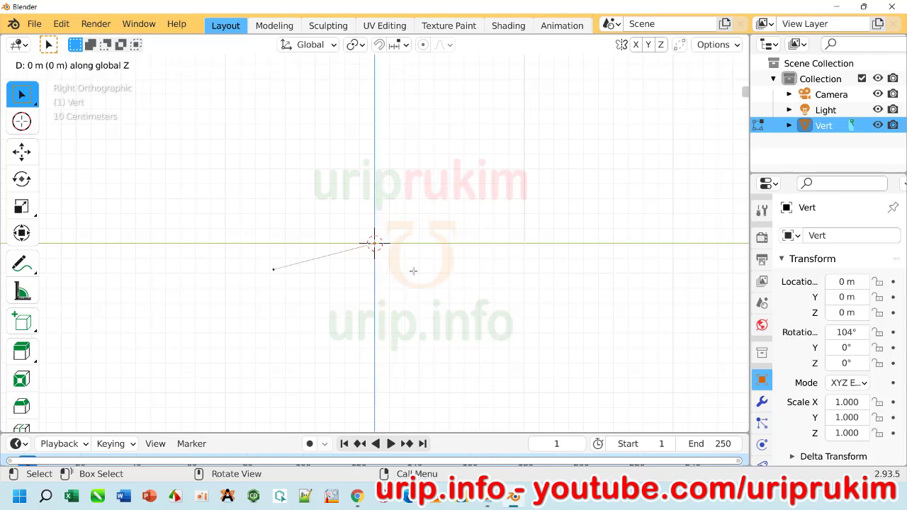
{"action": "type", "text": "0.7"}
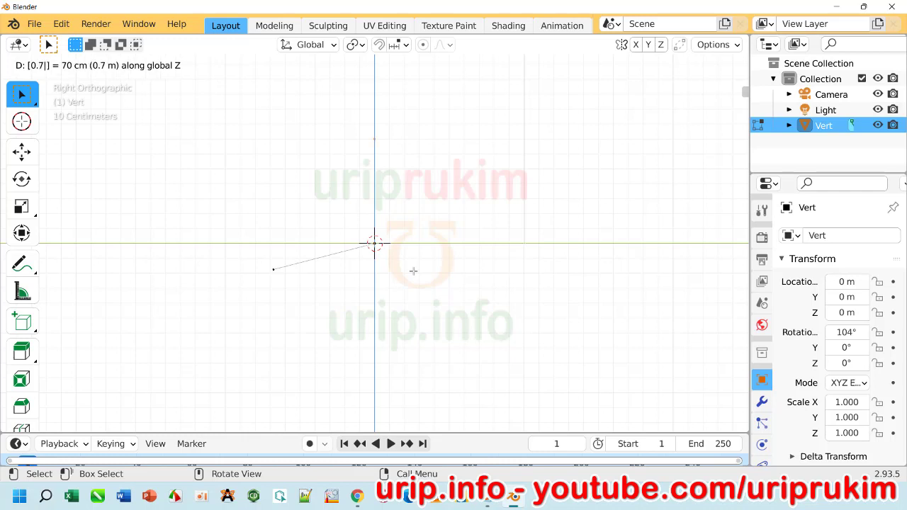
{"action": "key", "text": "Return"}
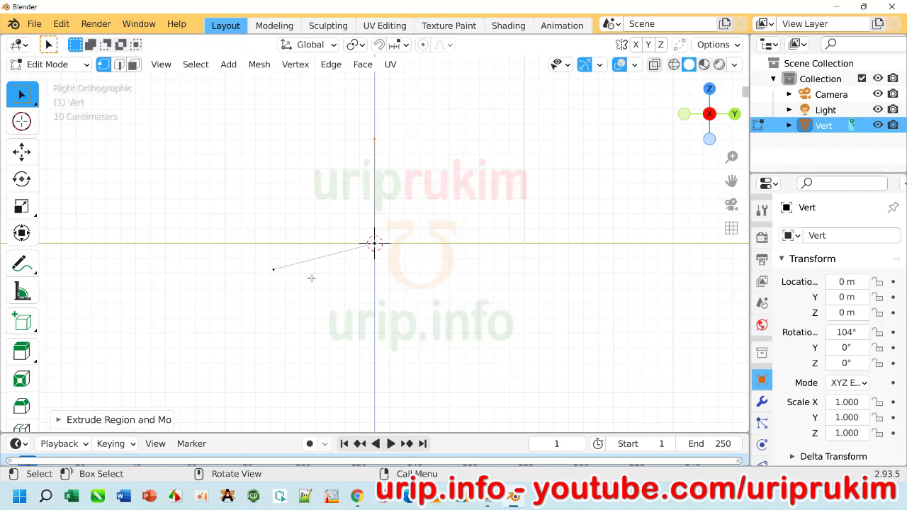
Step: Select the new vertical edge and its upper vertex, leaving it in place
{"action": "left_click_drag", "start_coordinate": [363, 120], "coordinate": [420, 284]}
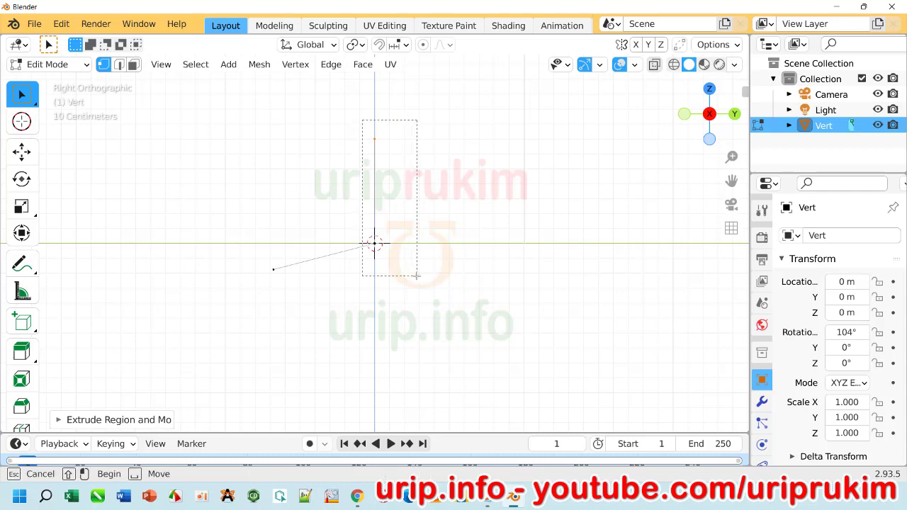
{"action": "left_click_drag", "start_coordinate": [360, 125], "coordinate": [433, 284]}
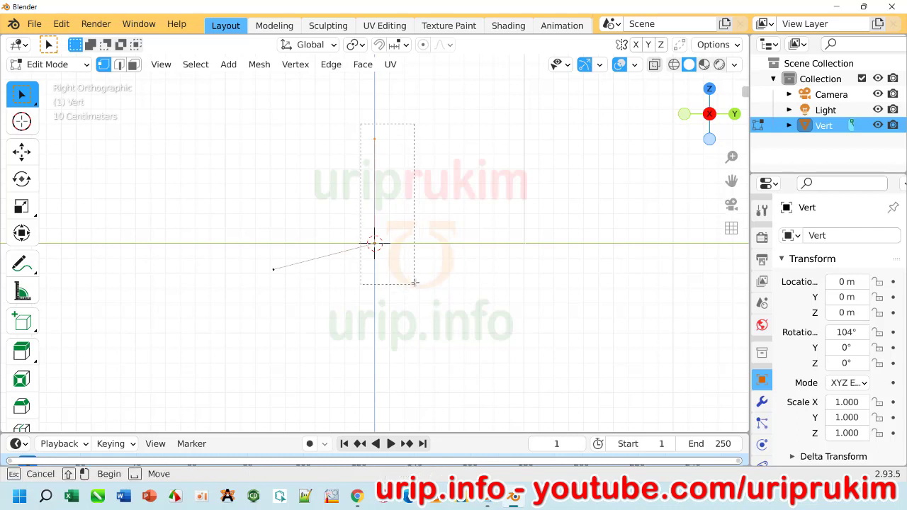
{"action": "key", "text": "g"}
{"action": "right_click", "coordinate": [434, 285]}
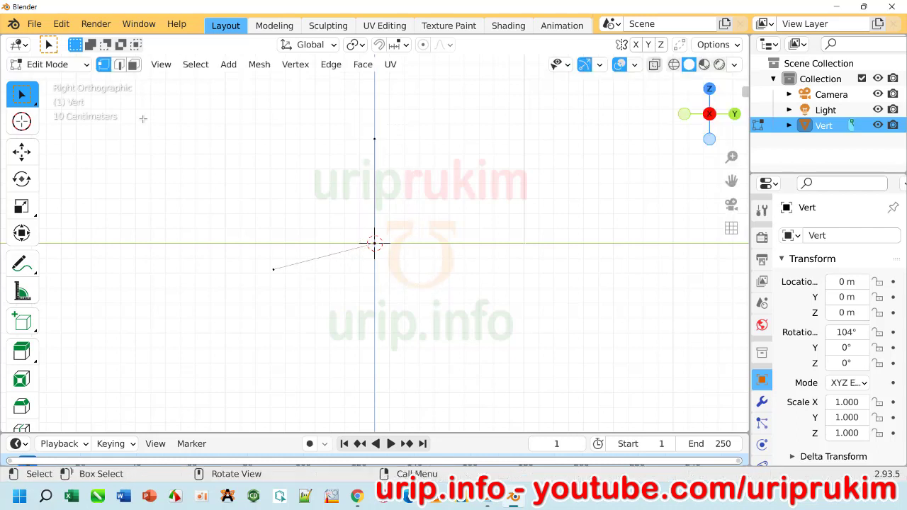
{"action": "left_click", "coordinate": [75, 67]}
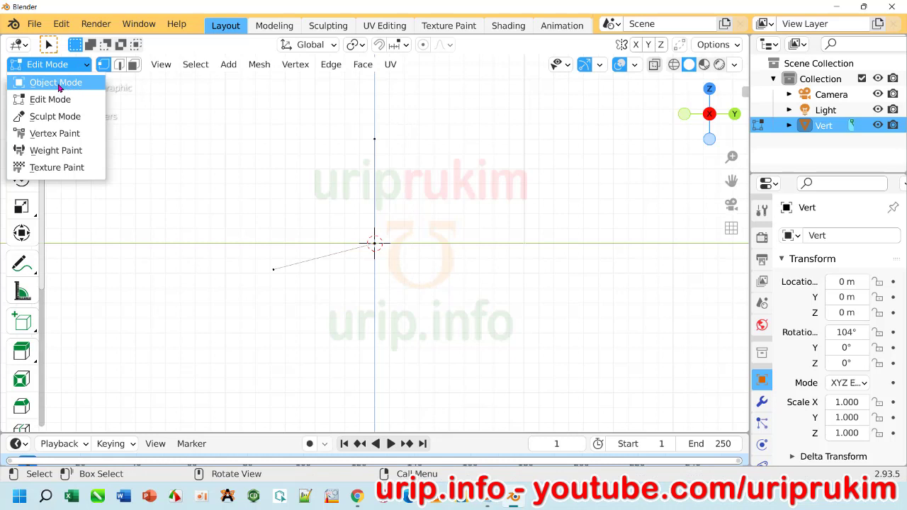
Step: Return to Object Mode and show the viewport in Wireframe shading
{"action": "left_click", "coordinate": [60, 83]}
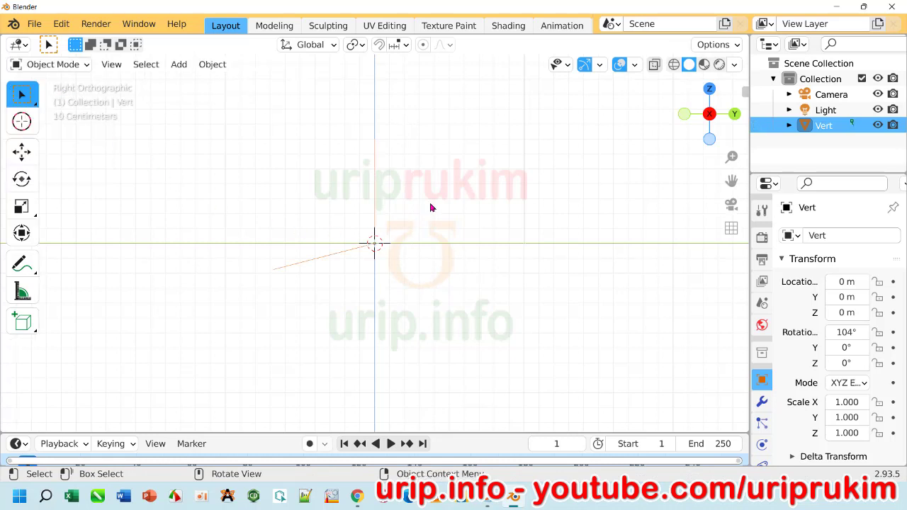
{"action": "key", "text": "z"}
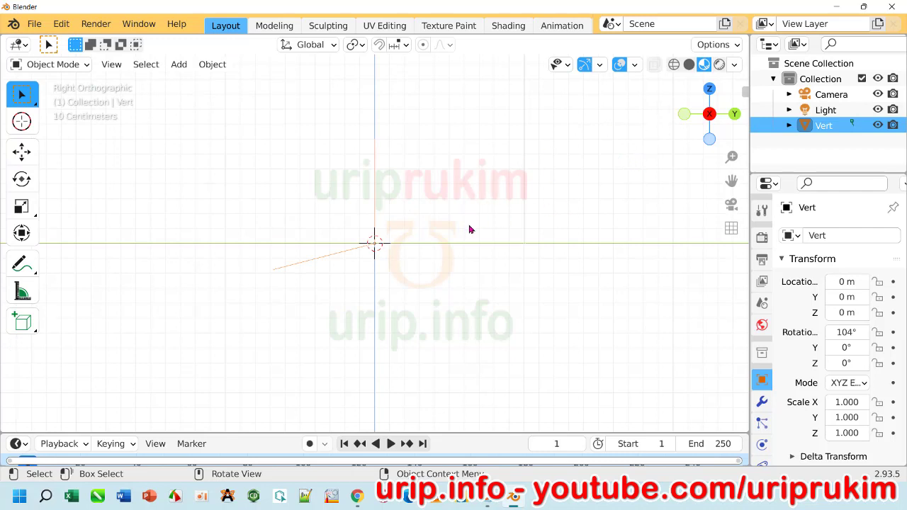
{"action": "scroll", "coordinate": [346, 246], "scroll_direction": "up", "scroll_amount": 3}
{"action": "scroll", "coordinate": [346, 248], "scroll_direction": "down", "scroll_amount": 1}
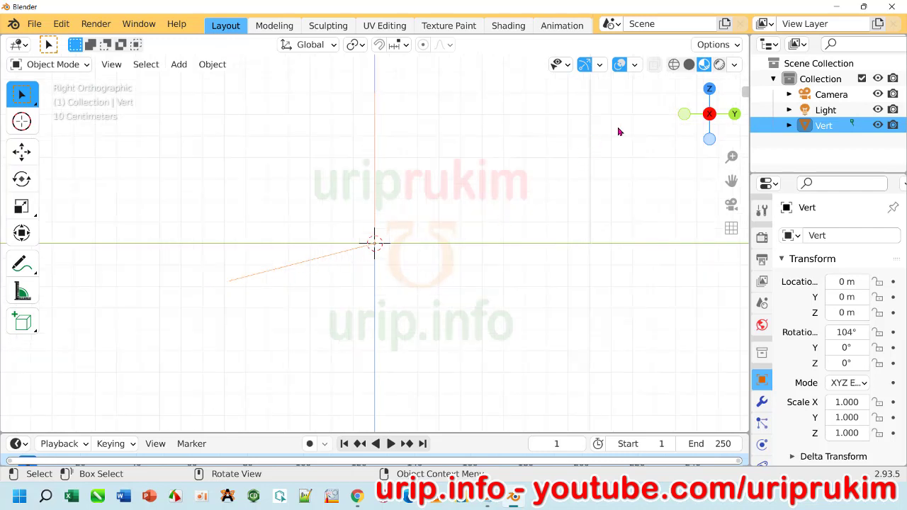
{"action": "left_click", "coordinate": [674, 65]}
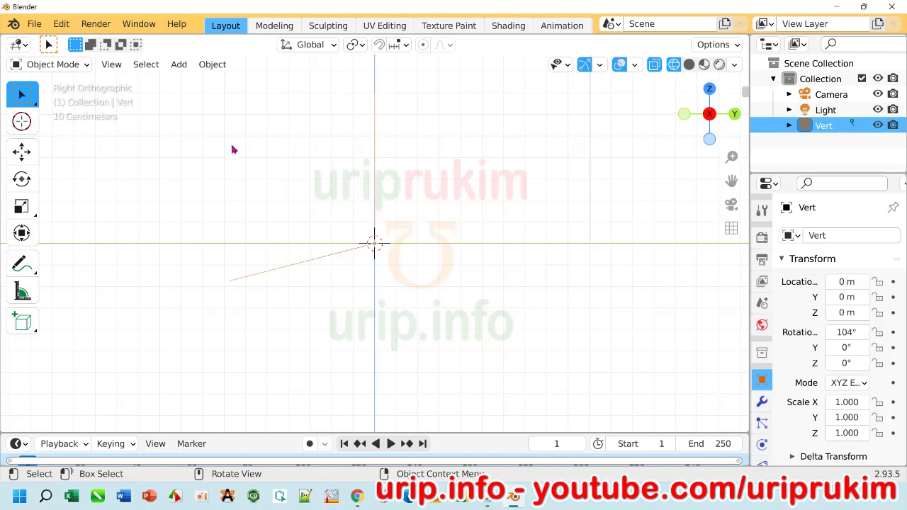
Step: Toggle into Edit Mode and back to Object Mode, then bring up the Add menu
{"action": "left_click", "coordinate": [65, 66]}
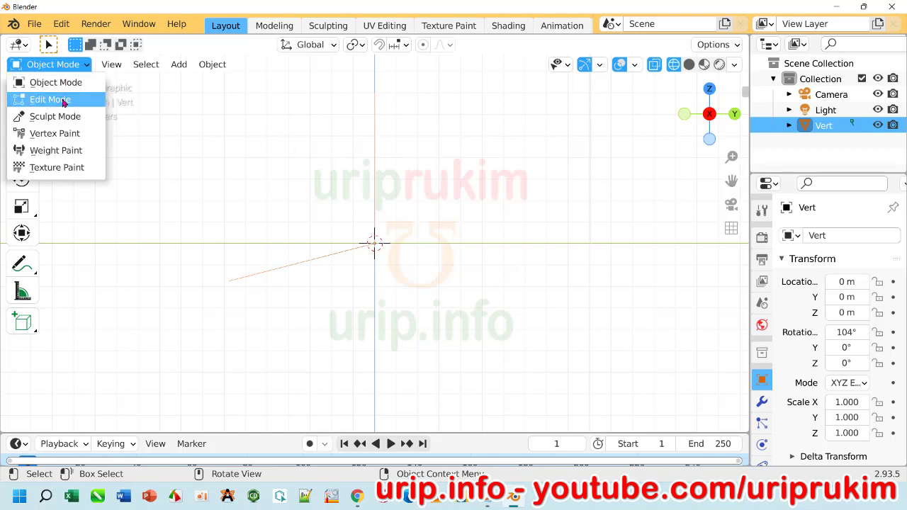
{"action": "left_click", "coordinate": [62, 100]}
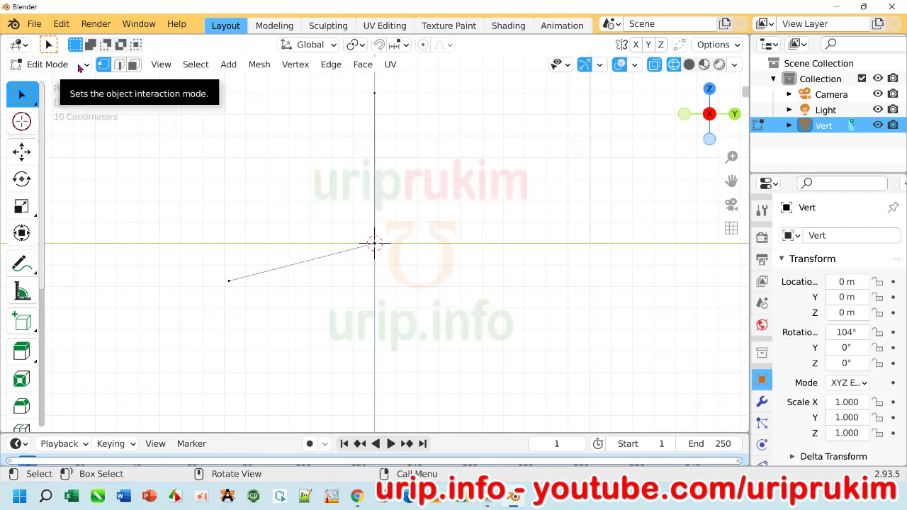
{"action": "left_click", "coordinate": [48, 65]}
{"action": "left_click", "coordinate": [56, 80]}
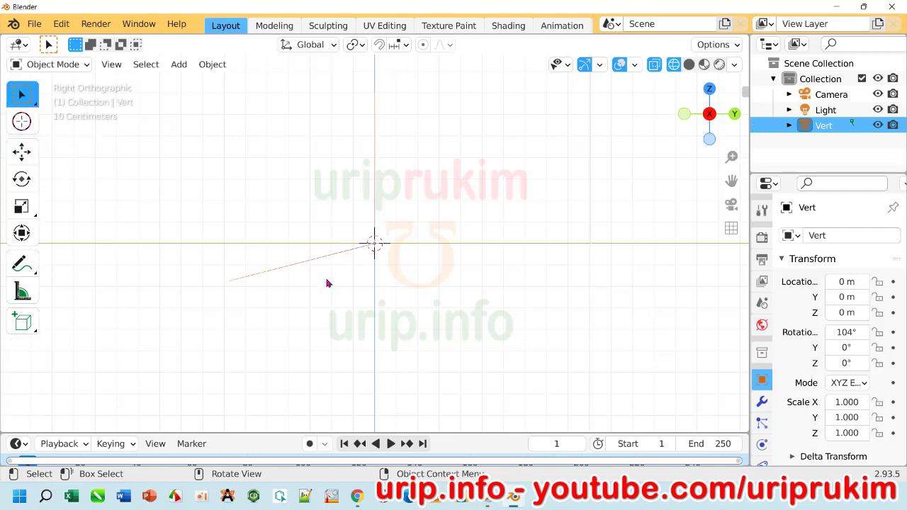
{"action": "left_click", "coordinate": [179, 69]}
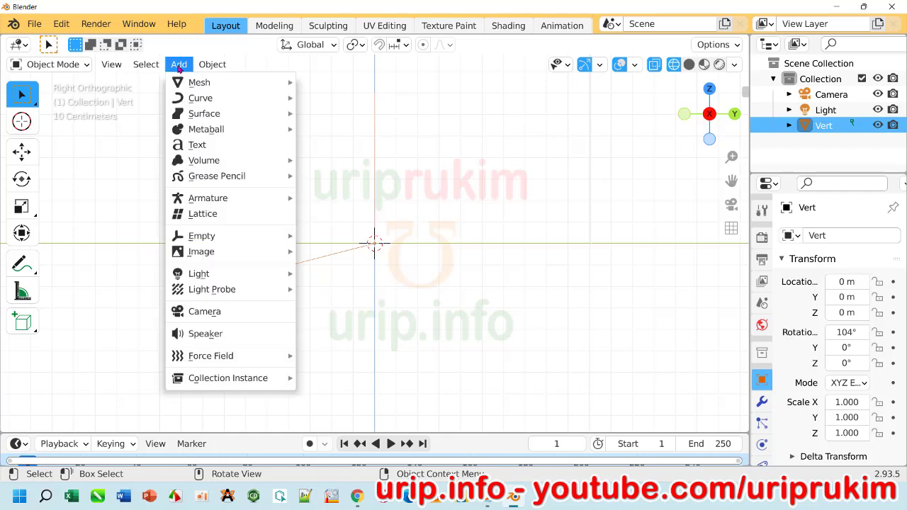
{"action": "mouse_move", "coordinate": [199, 83]}
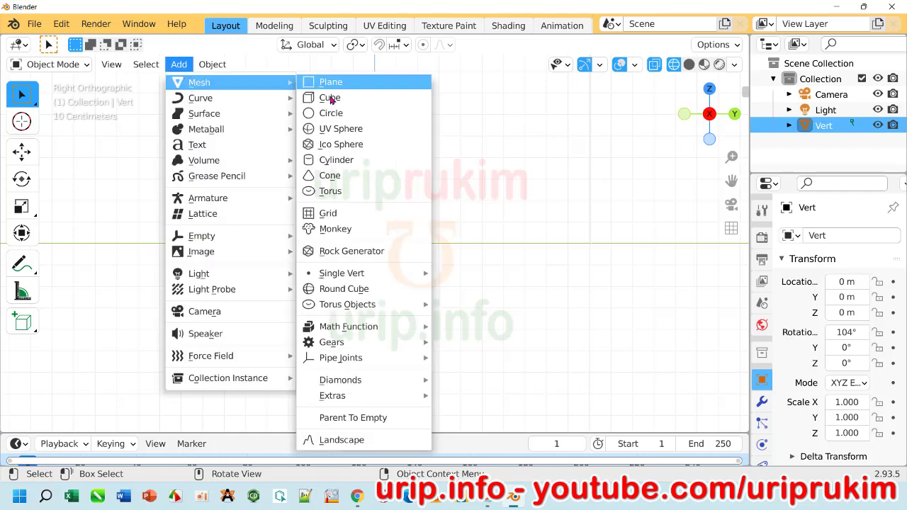
Step: Add a UV Sphere at the origin scaled to 0.2 on X, Y and Z, then deselect it
{"action": "left_click", "coordinate": [339, 129]}
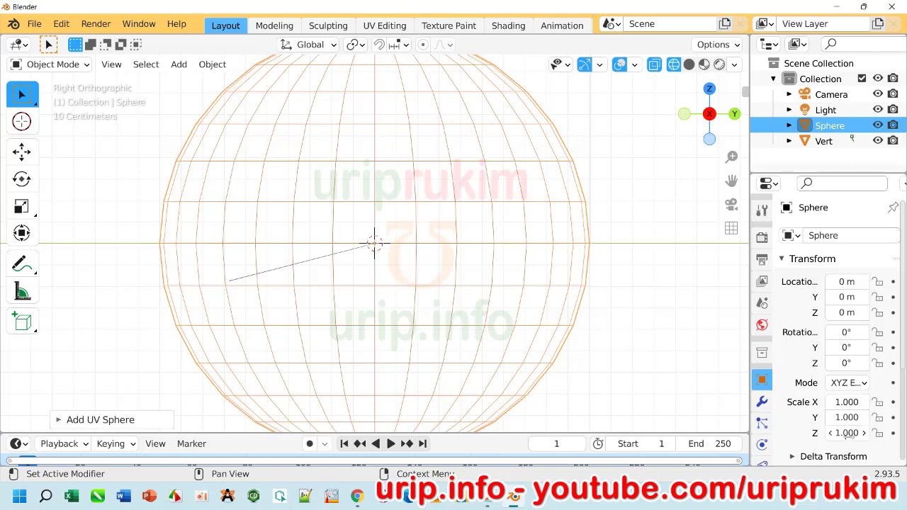
{"action": "left_click_drag", "start_coordinate": [847, 402], "coordinate": [848, 433]}
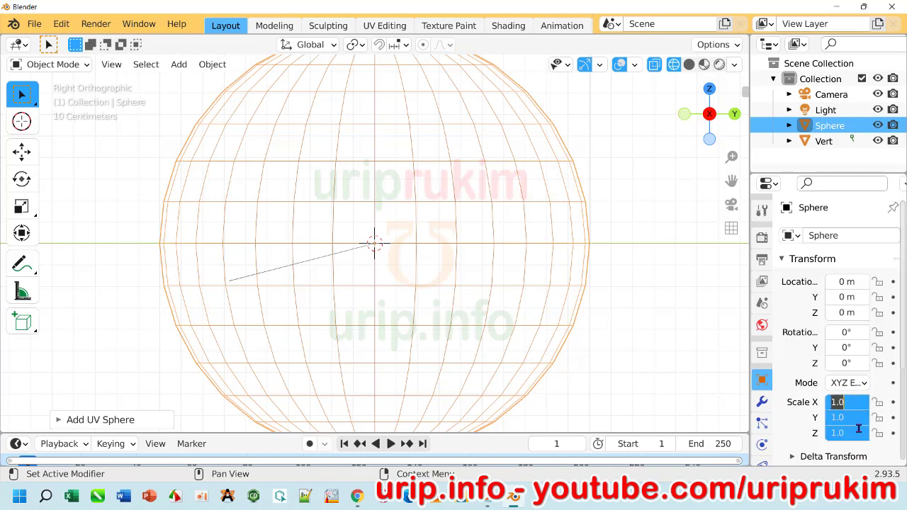
{"action": "type", "text": "0."}
{"action": "type", "text": "2"}
{"action": "key", "text": "Return"}
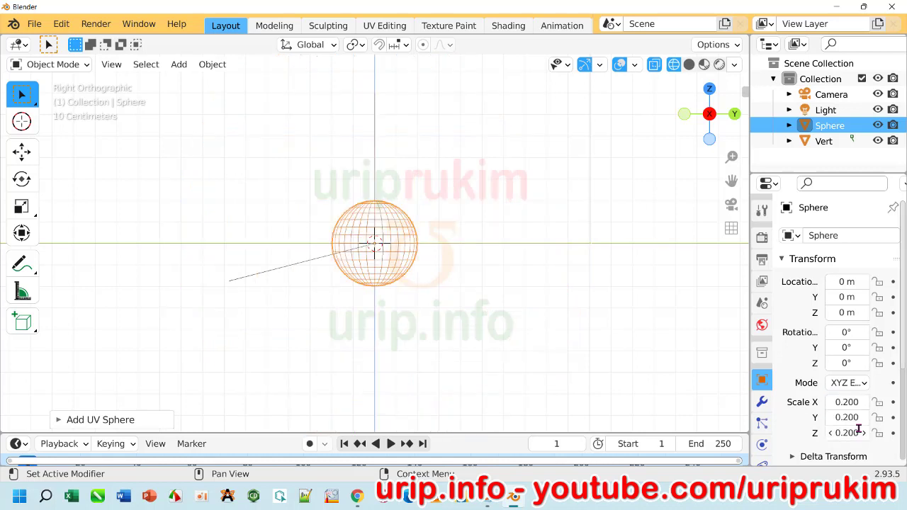
{"action": "left_click", "coordinate": [431, 220]}
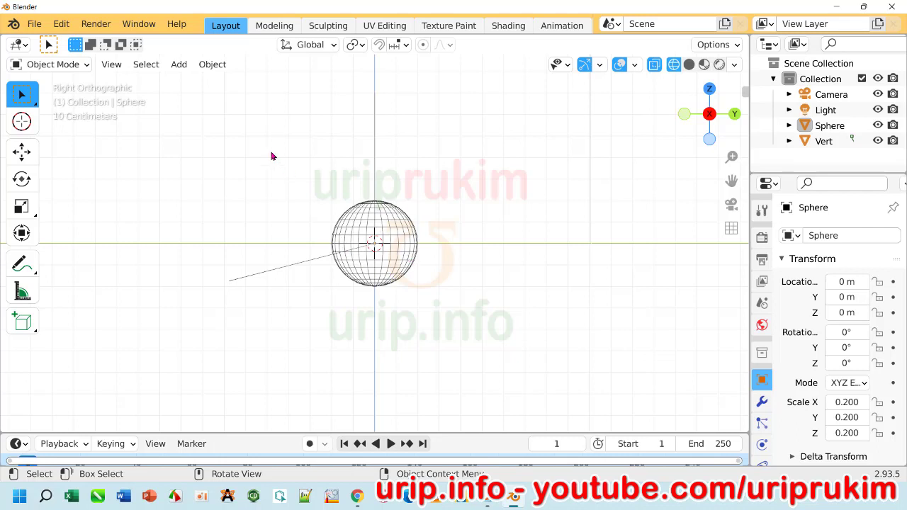
{"action": "left_click", "coordinate": [180, 66]}
{"action": "mouse_move", "coordinate": [199, 82]}
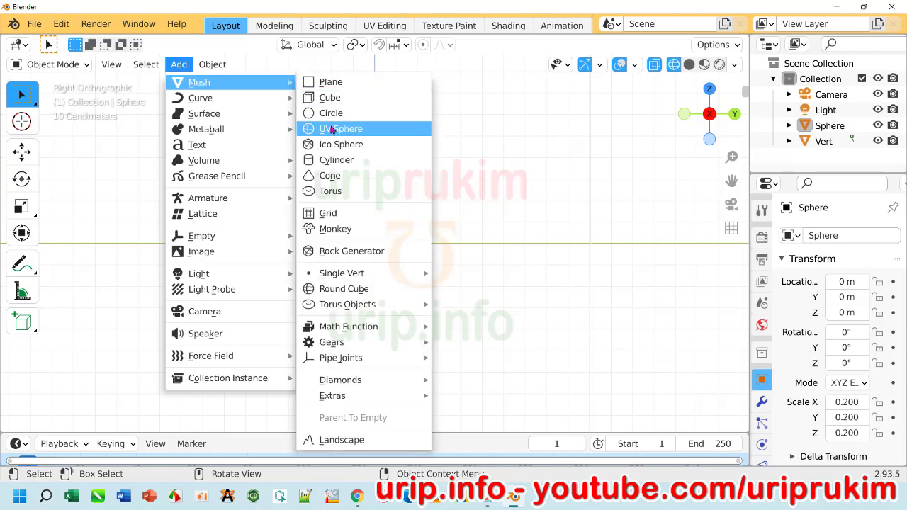
Step: Add a second UV Sphere, Sphere.001, scaled to 0.1 on X, Y and Z
{"action": "left_click", "coordinate": [332, 132]}
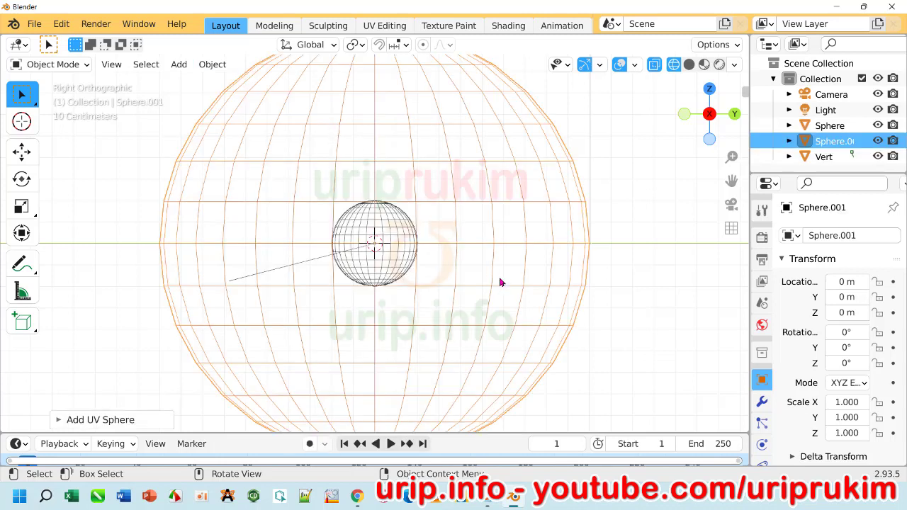
{"action": "left_click_drag", "start_coordinate": [847, 401], "coordinate": [847, 433]}
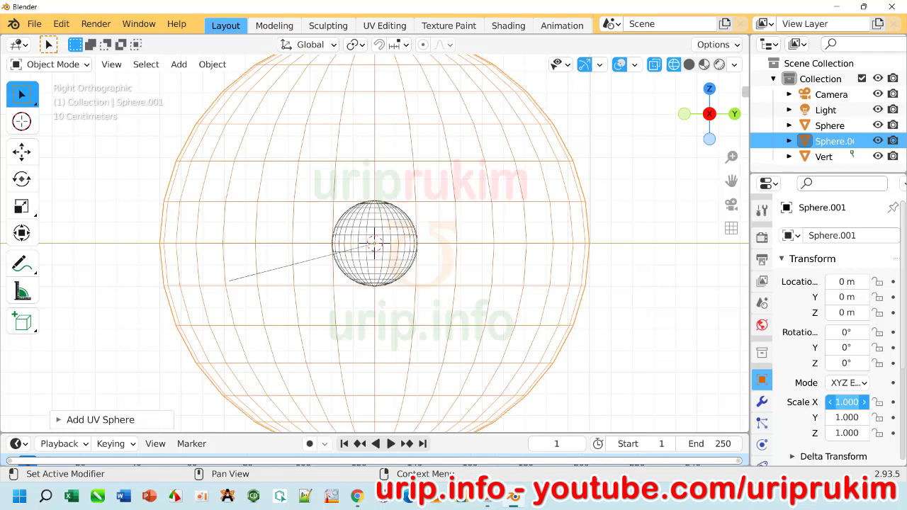
{"action": "key", "text": "BackSpace"}
{"action": "type", "text": "0"}
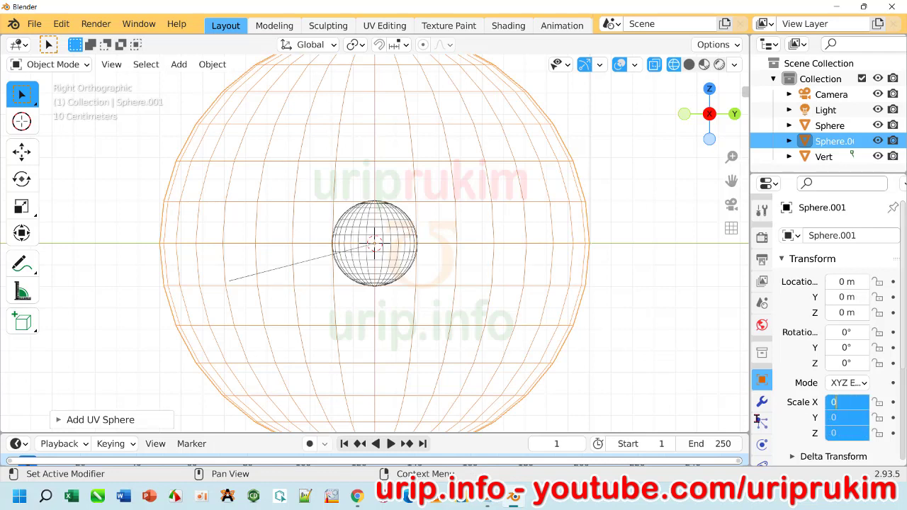
{"action": "type", "text": ".1"}
{"action": "key", "text": "Return"}
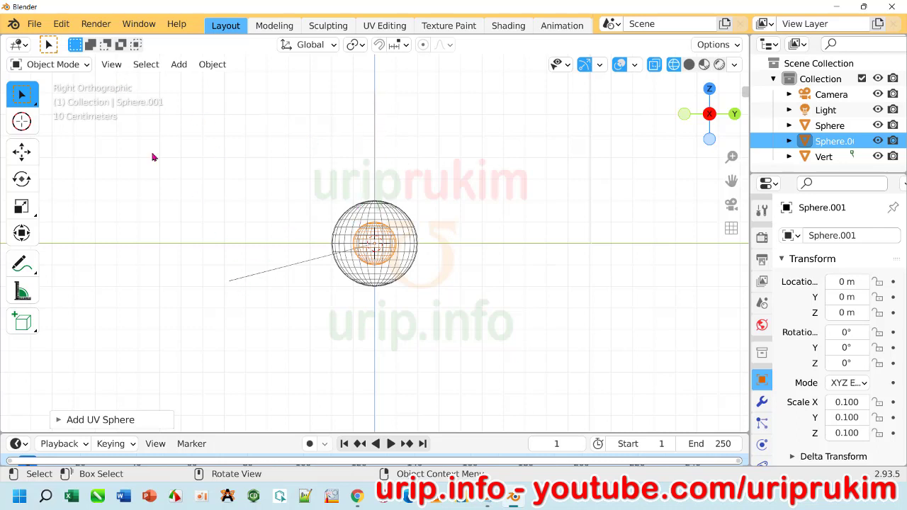
{"action": "left_click", "coordinate": [80, 65]}
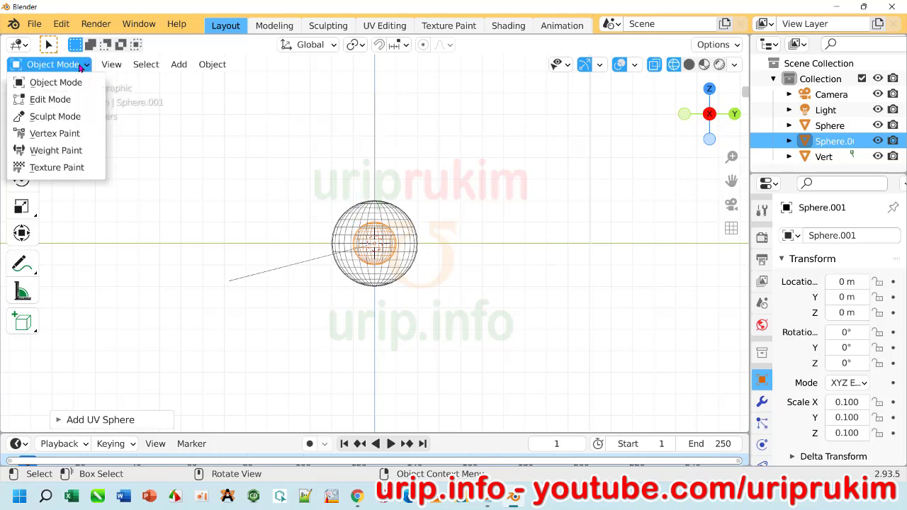
Step: Enter Edit Mode on Sphere.001 and turn on snapping to Vertex with Center target
{"action": "left_click", "coordinate": [59, 104]}
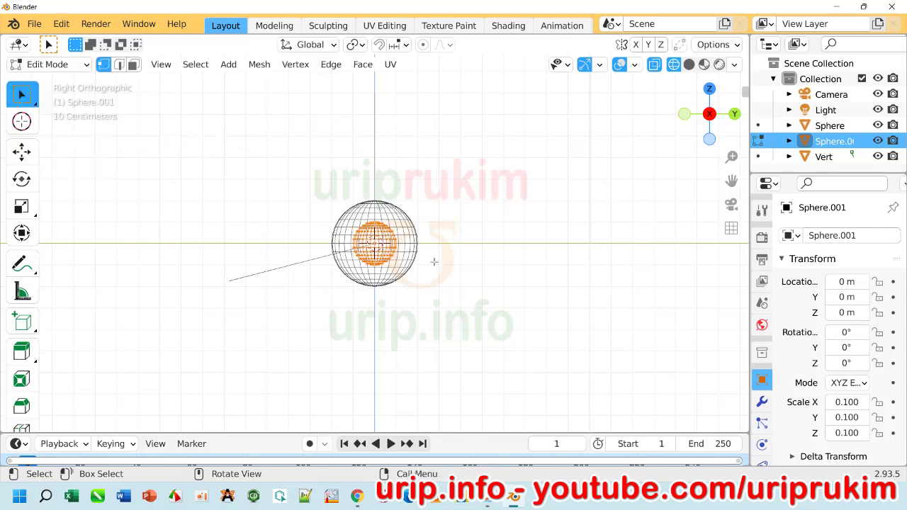
{"action": "left_click", "coordinate": [381, 45]}
{"action": "left_click", "coordinate": [406, 47]}
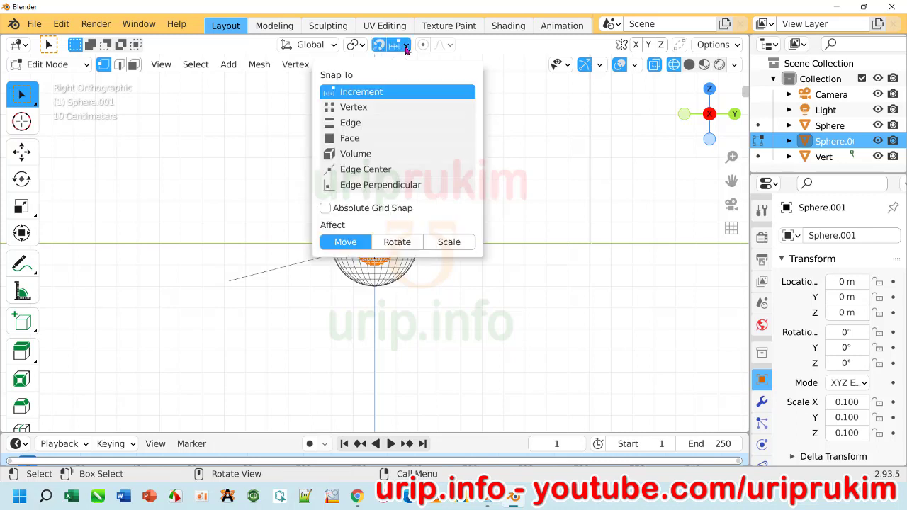
{"action": "left_click", "coordinate": [367, 108]}
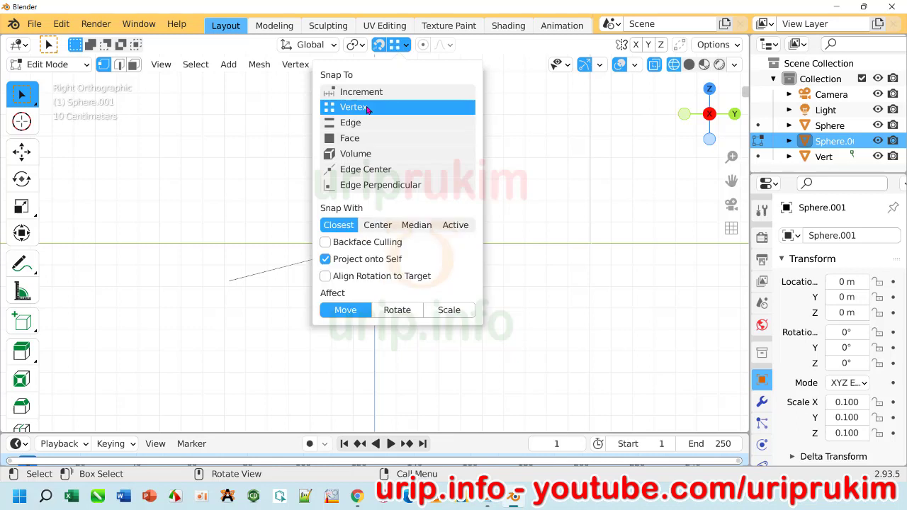
{"action": "left_click", "coordinate": [375, 226]}
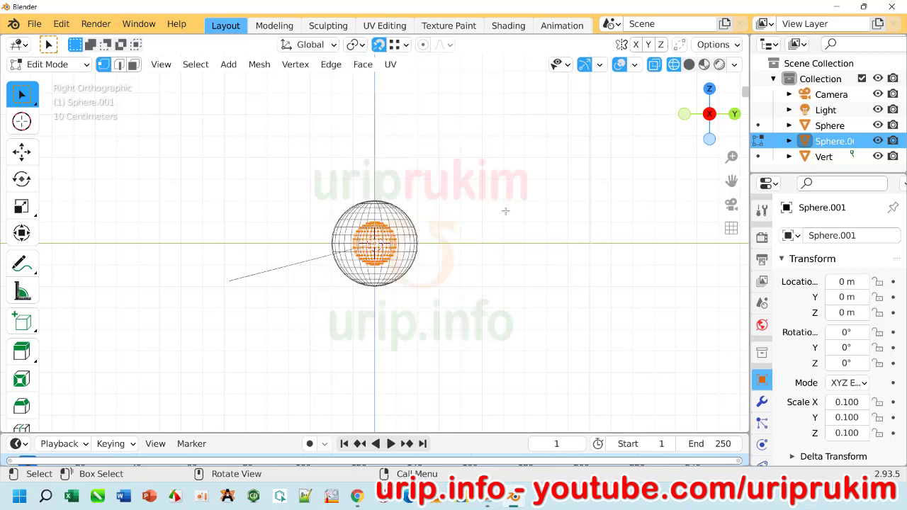
{"action": "key", "text": "g"}
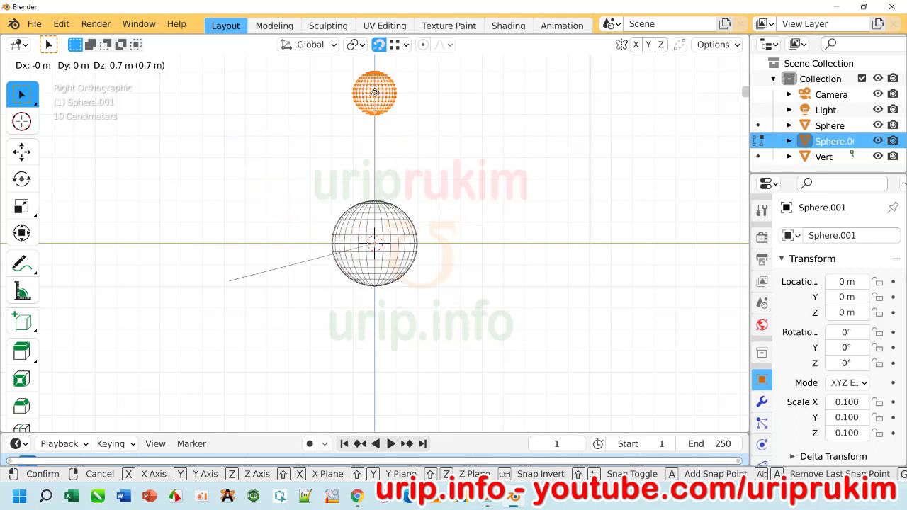
Step: Move the small sphere's mesh 0.7 m up to the top vertex
{"action": "left_click", "coordinate": [376, 93]}
{"action": "scroll", "coordinate": [453, 157], "scroll_direction": "up", "scroll_amount": 2}
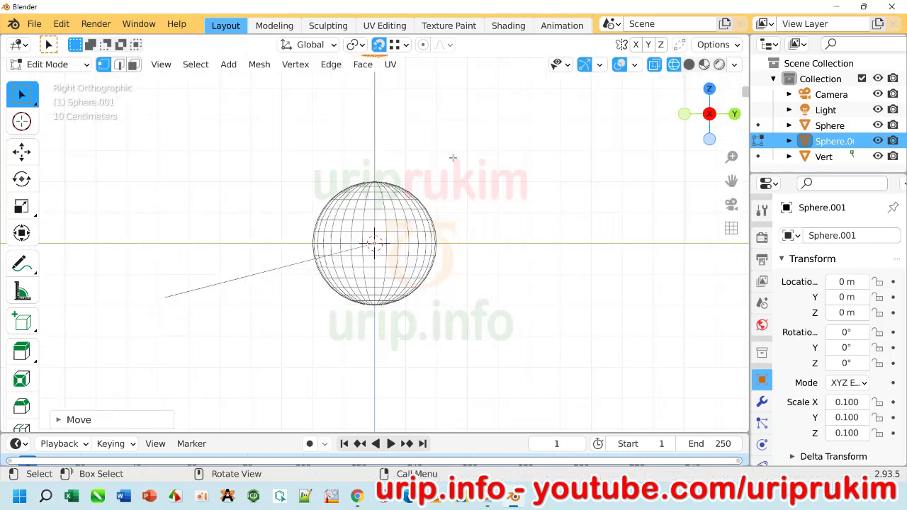
{"action": "scroll", "coordinate": [452, 160], "scroll_direction": "down", "scroll_amount": 3}
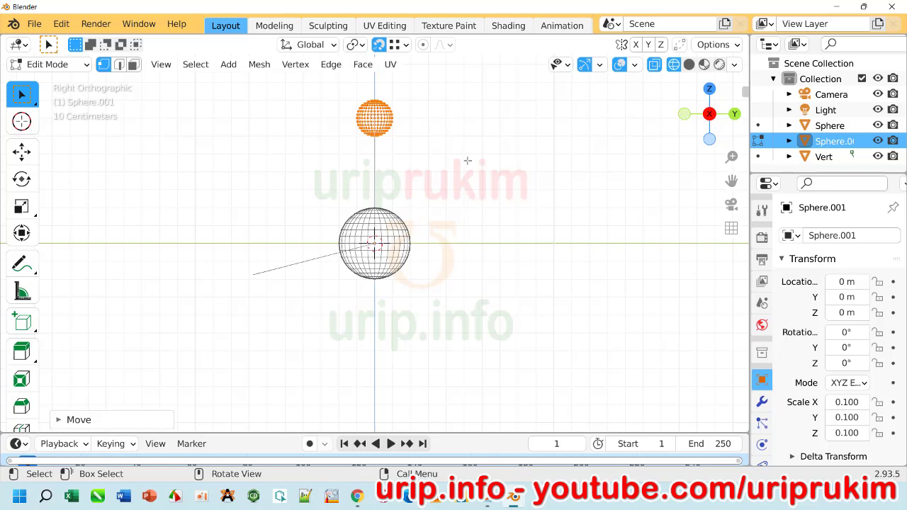
Step: Duplicate the small sphere and snap the copy onto the slanted edge's outer tip
{"action": "key", "text": "shift"}
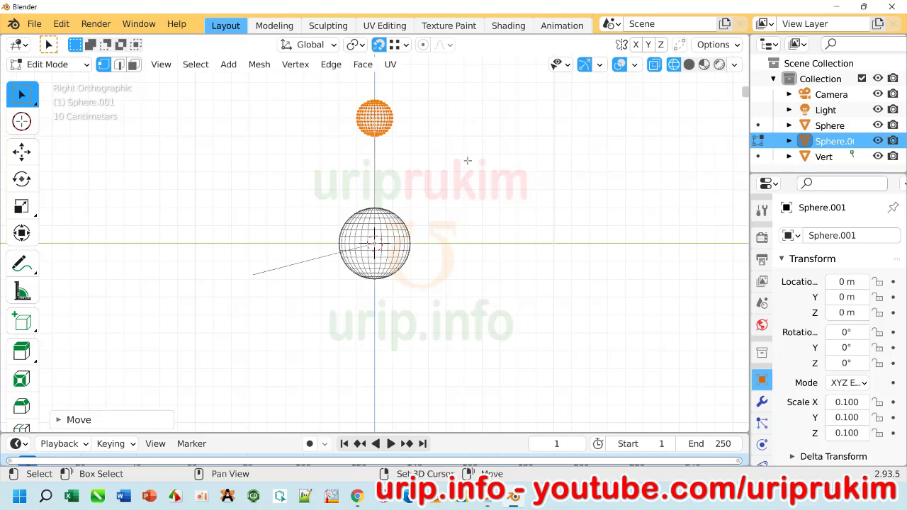
{"action": "key", "text": "g"}
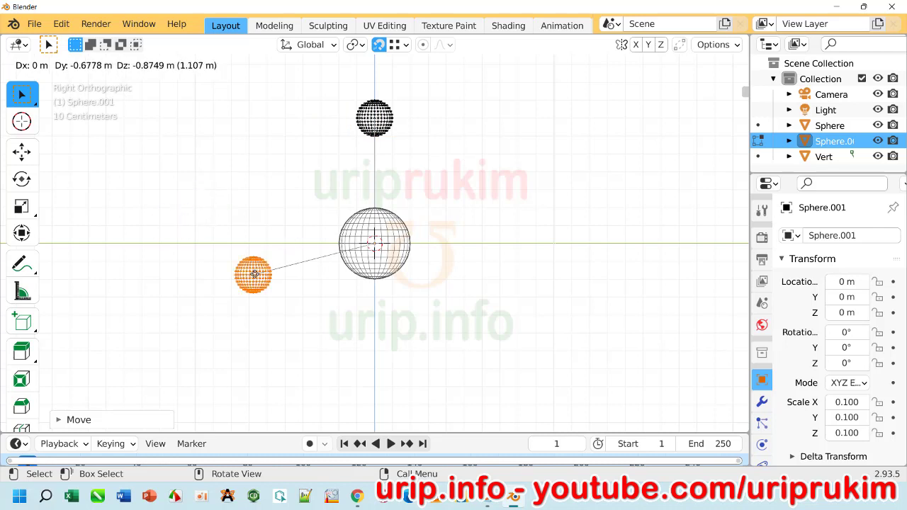
{"action": "left_click", "coordinate": [255, 274]}
{"action": "key", "text": "Tab"}
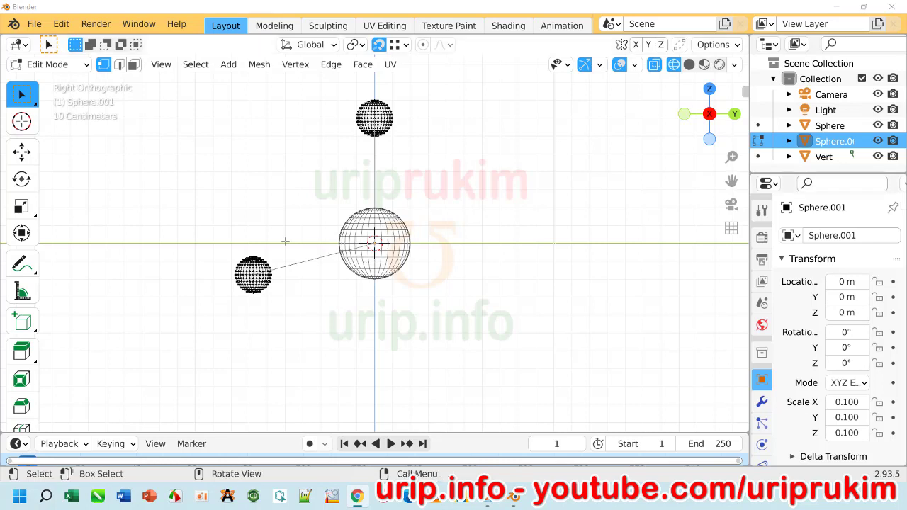
Step: Switch to Object Mode, deselect everything, and add a Cylinder at the origin
{"action": "left_click", "coordinate": [86, 66]}
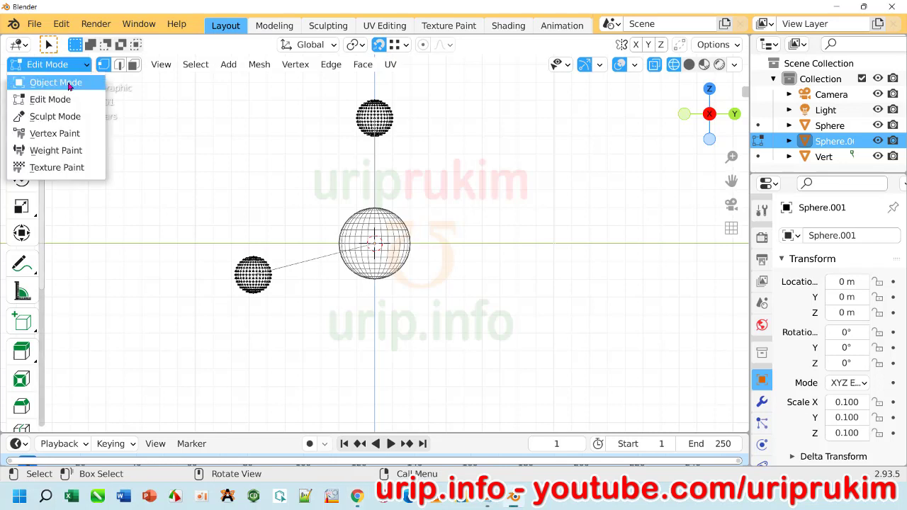
{"action": "left_click", "coordinate": [55, 83]}
{"action": "left_click", "coordinate": [312, 362]}
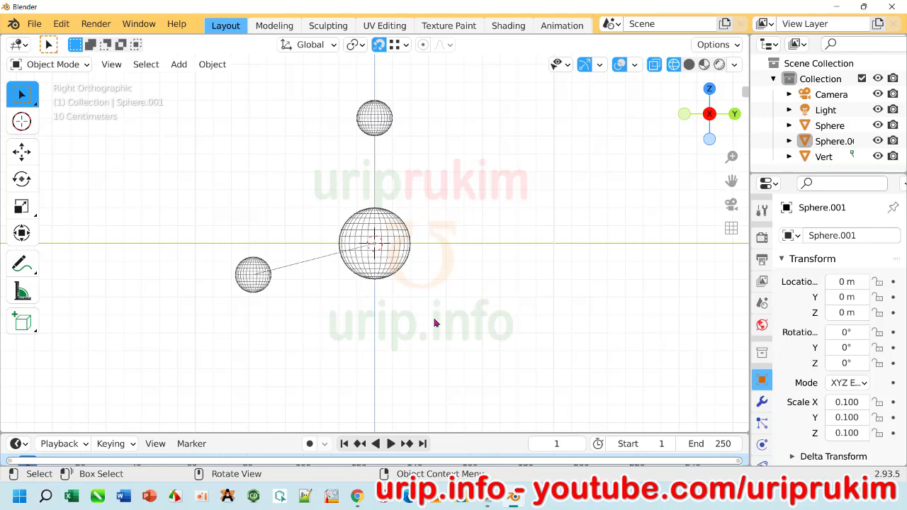
{"action": "left_click", "coordinate": [179, 65]}
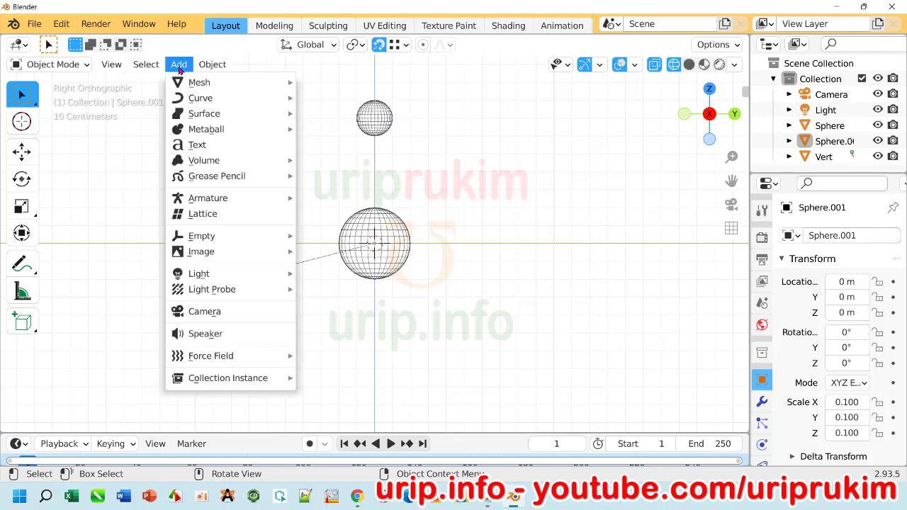
{"action": "mouse_move", "coordinate": [199, 82]}
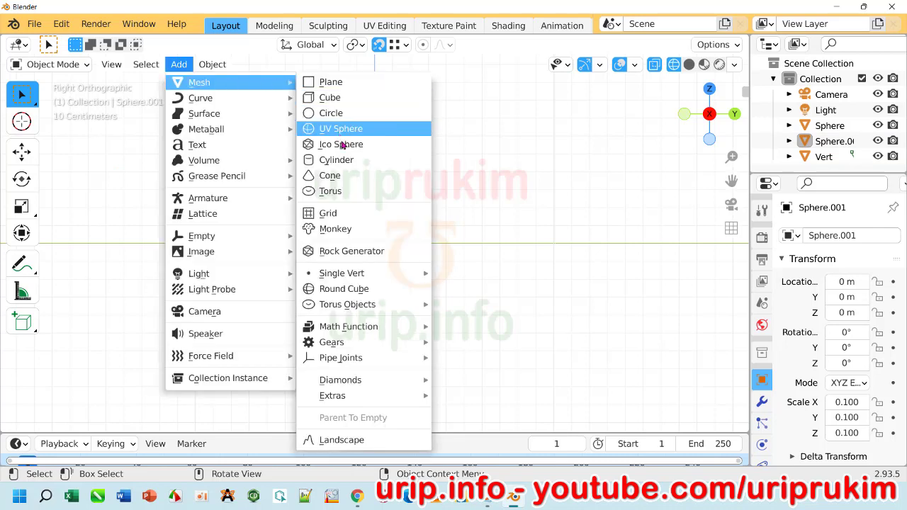
{"action": "left_click", "coordinate": [345, 161]}
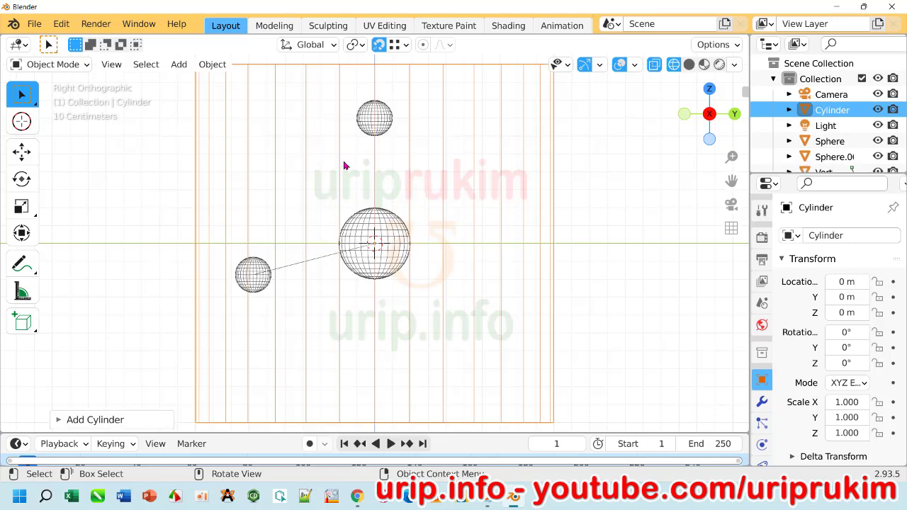
{"action": "left_click", "coordinate": [583, 197]}
{"action": "scroll", "coordinate": [583, 197], "scroll_direction": "down", "scroll_amount": 3}
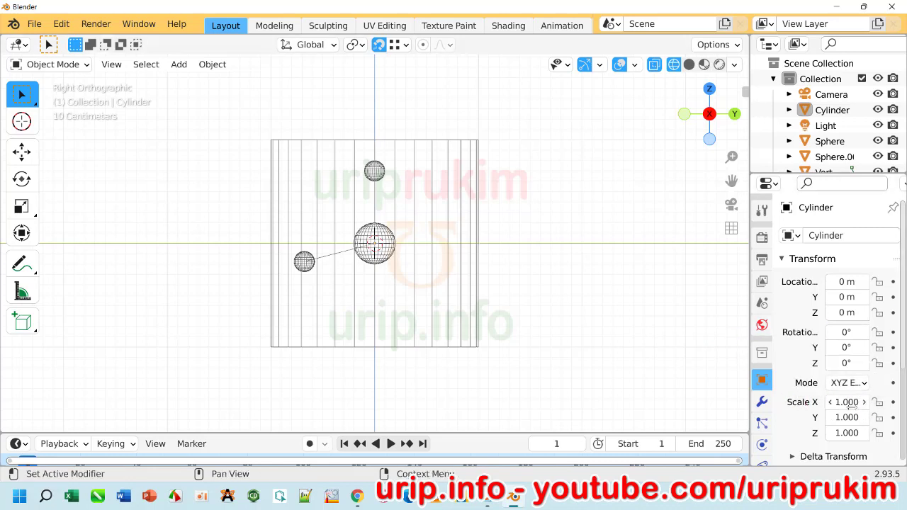
Step: Scale the cylinder to 0.05 × 0.05 × 0.112 so it becomes a slim rod
{"action": "left_click_drag", "start_coordinate": [847, 402], "coordinate": [847, 417]}
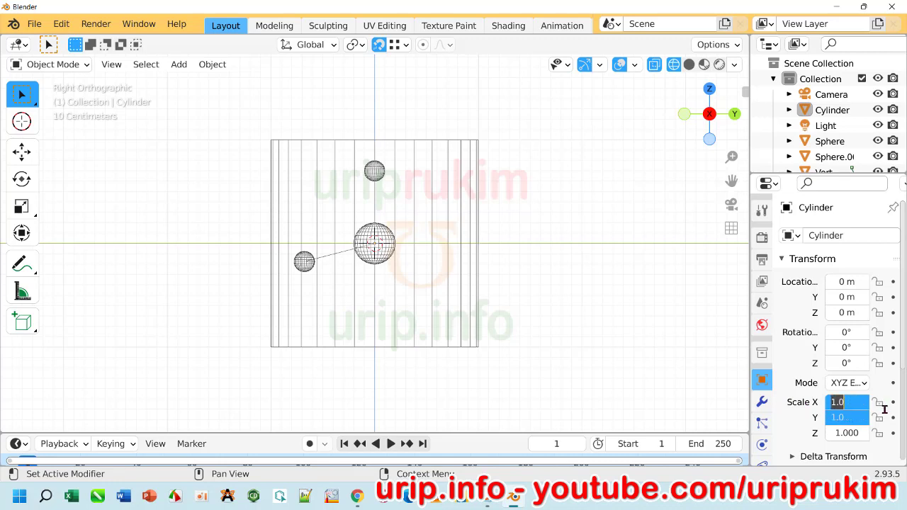
{"action": "type", "text": "0.05"}
{"action": "key", "text": "Return"}
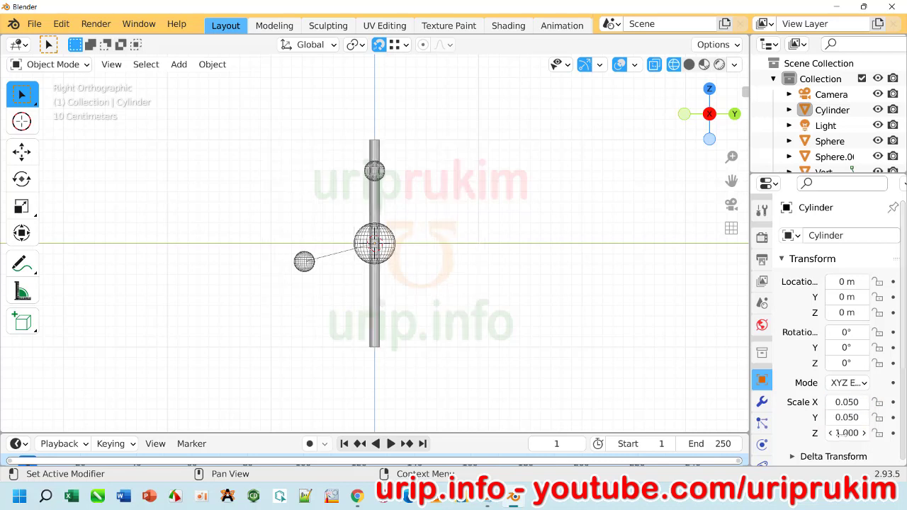
{"action": "left_click", "coordinate": [838, 433]}
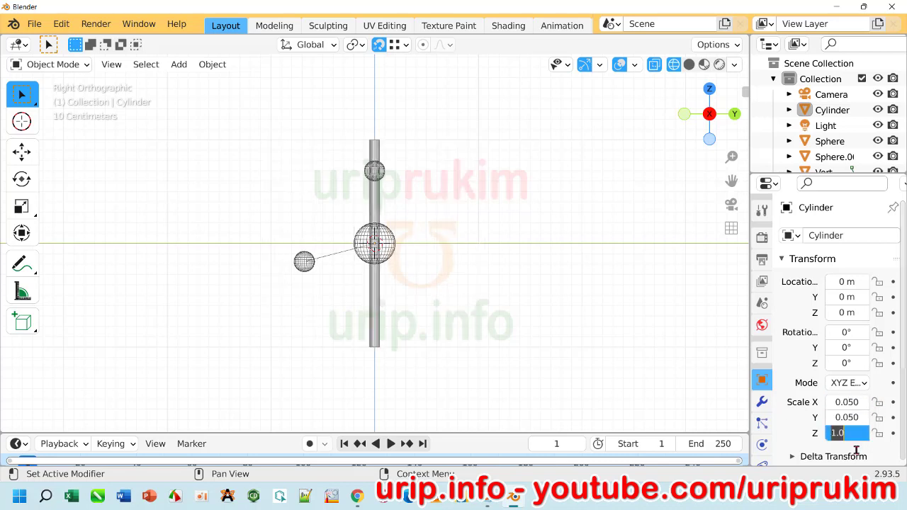
{"action": "type", "text": "0"}
{"action": "type", "text": ".112"}
{"action": "key", "text": "Return"}
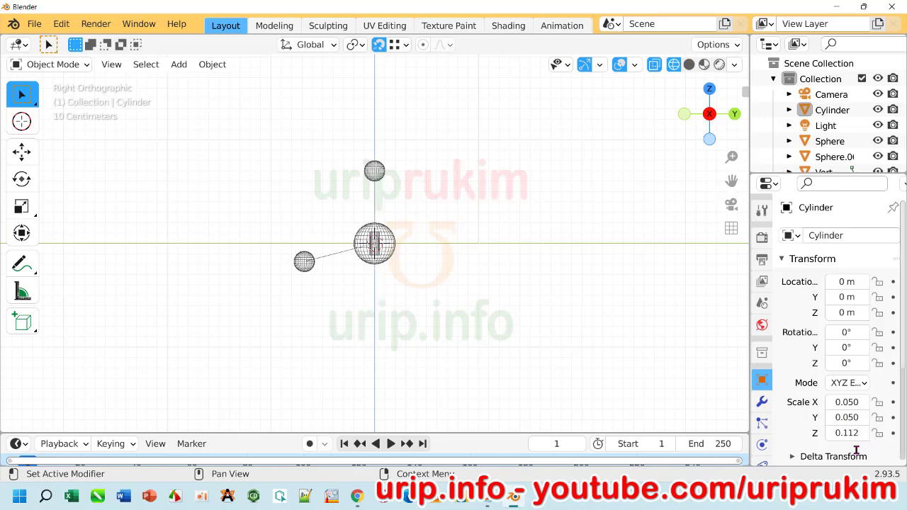
{"action": "scroll", "coordinate": [497, 270], "scroll_direction": "up", "scroll_amount": 4}
{"action": "left_click", "coordinate": [832, 109]}
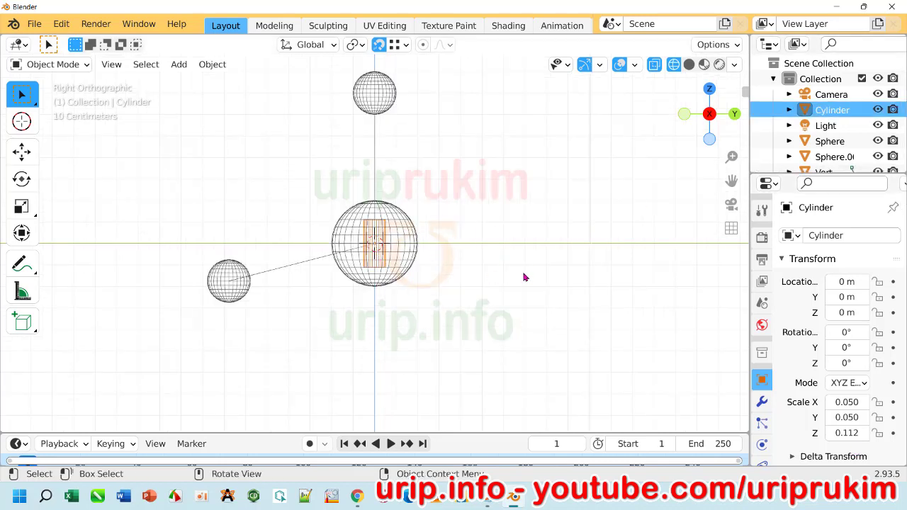
Step: Move the cylinder straight up along Z to 0.419, between the central and top spheres
{"action": "key", "text": "g"}
{"action": "key", "text": "z"}
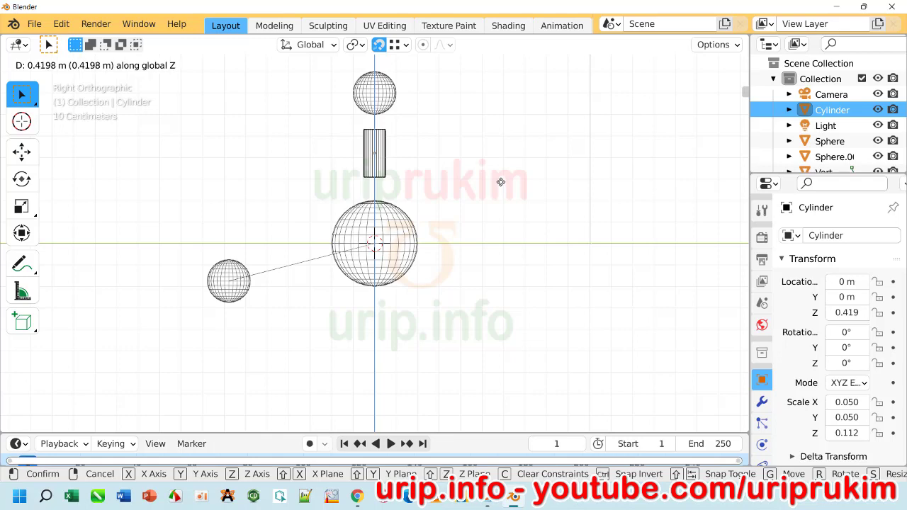
{"action": "left_click", "coordinate": [501, 182]}
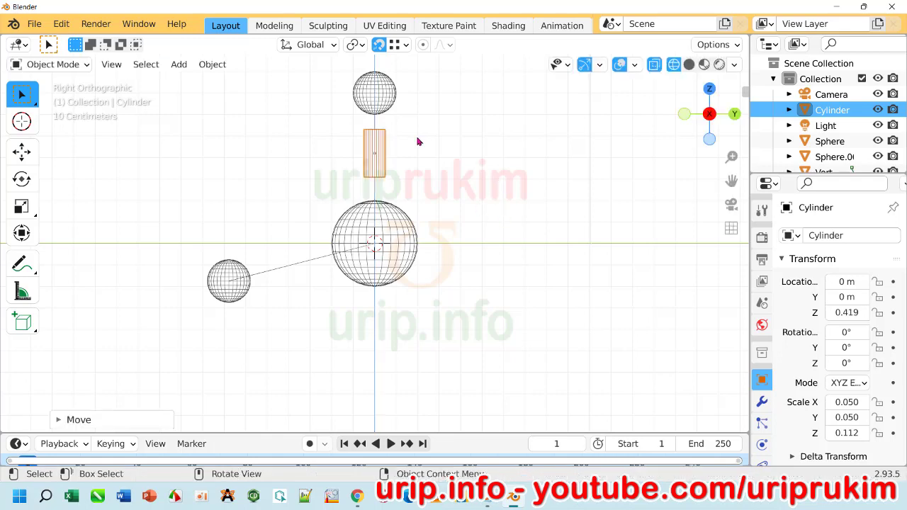
{"action": "scroll", "coordinate": [426, 156], "scroll_direction": "up", "scroll_amount": 3}
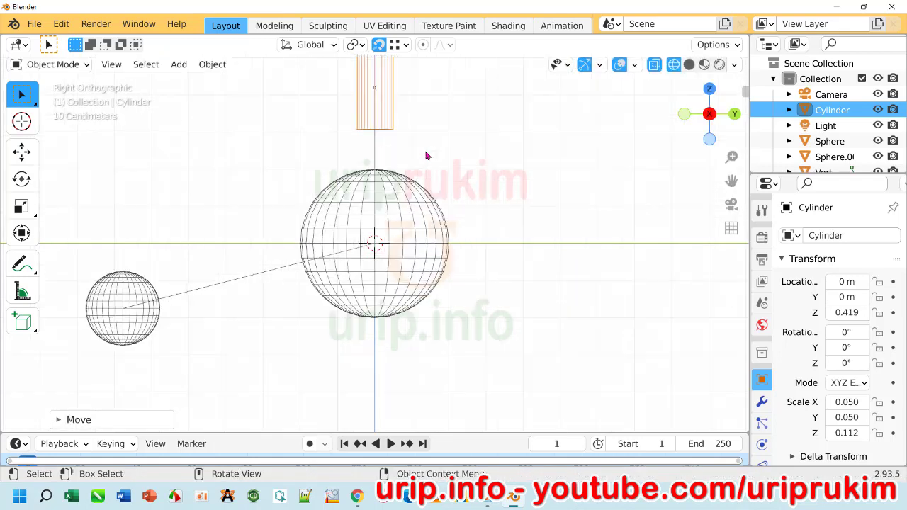
{"action": "scroll", "coordinate": [425, 153], "scroll_direction": "up", "scroll_amount": 2}
{"action": "mouse_move", "coordinate": [441, 137]}
{"action": "middle_mouse_down", "text": "shift"}
{"action": "mouse_move", "coordinate": [446, 280]}
{"action": "mouse_move", "coordinate": [459, 314]}
{"action": "middle_mouse_up", "text": "shift"}
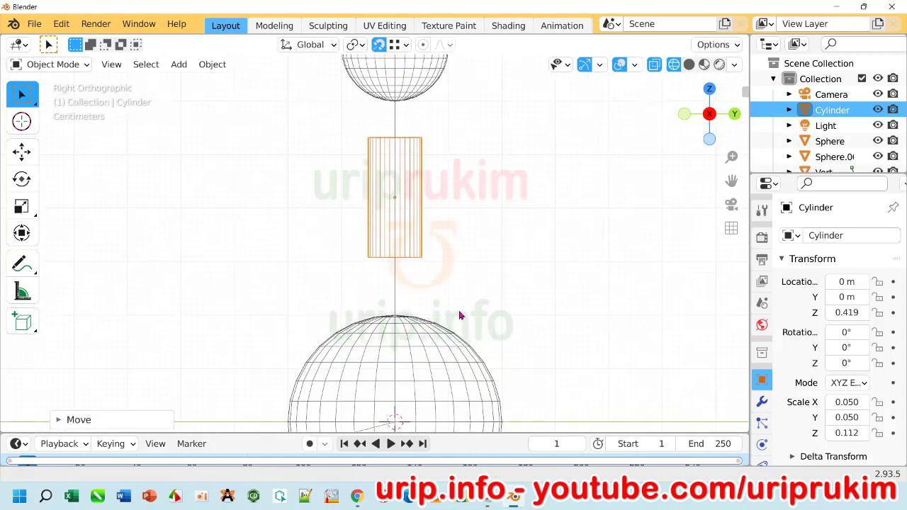
{"action": "middle_click_drag", "start_coordinate": [464, 148], "coordinate": [474, 194], "text": "shift"}
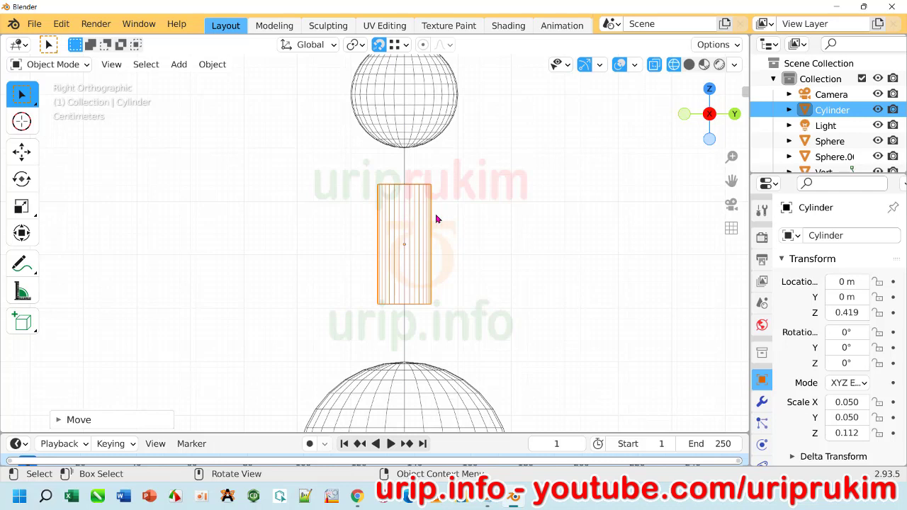
{"action": "left_click", "coordinate": [85, 70]}
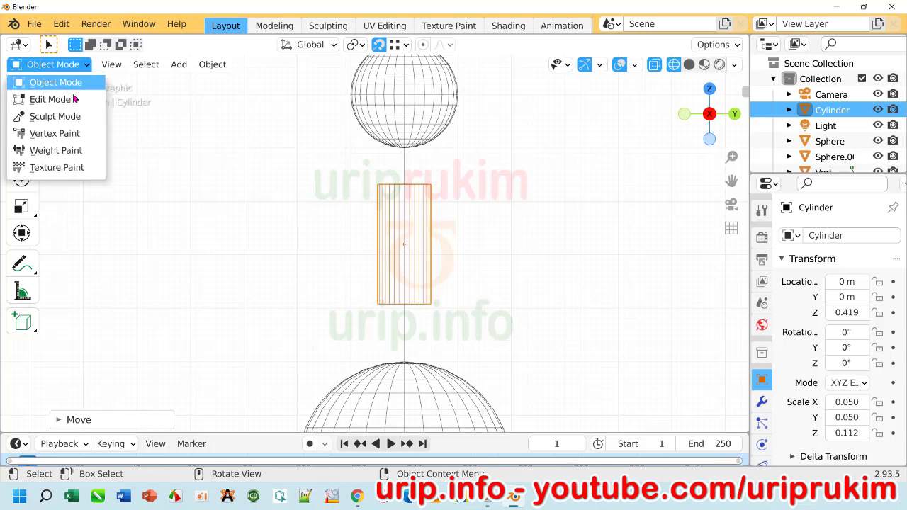
Step: Enter Edit Mode and cut a first edge loop near the cylinder's top
{"action": "left_click", "coordinate": [68, 100]}
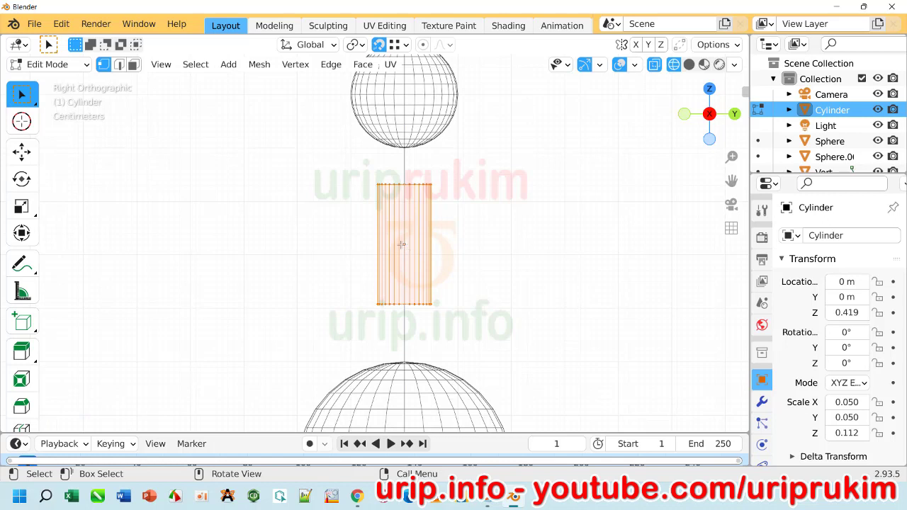
{"action": "key", "text": "ctrl"}
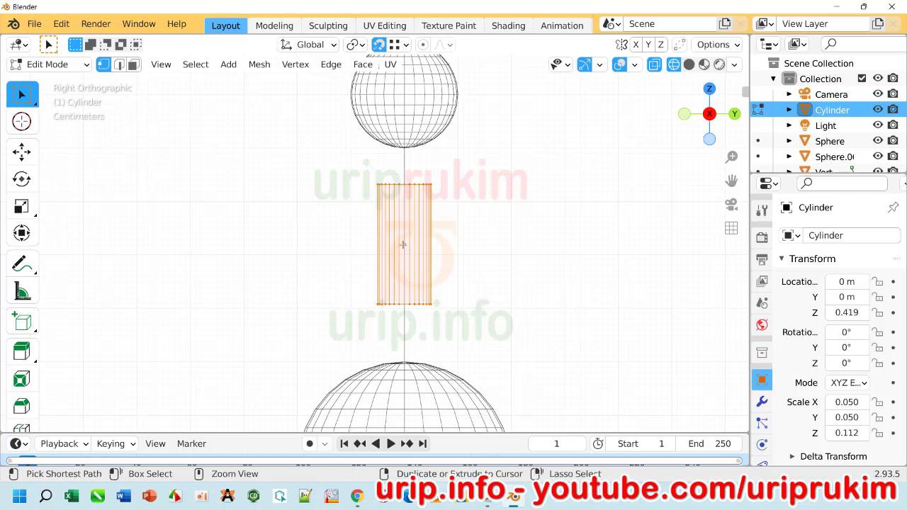
{"action": "key", "text": "ctrl+r"}
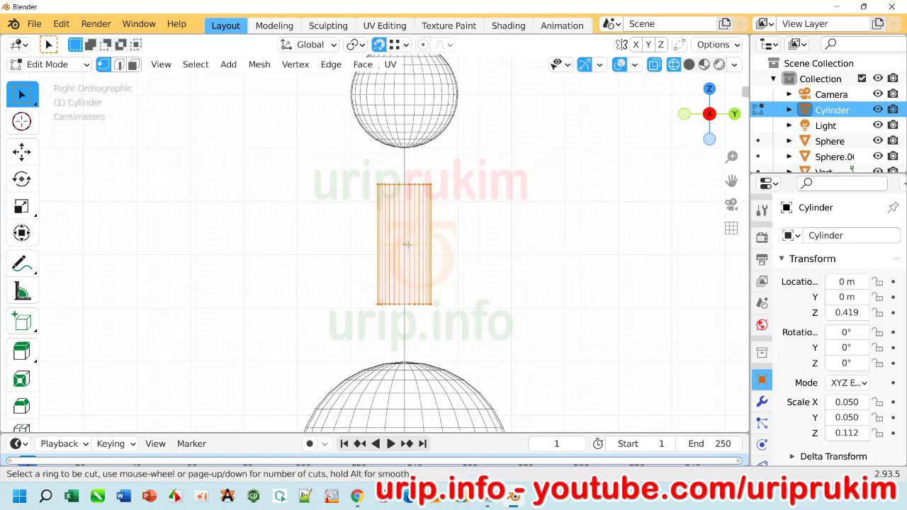
{"action": "left_click", "coordinate": [408, 244]}
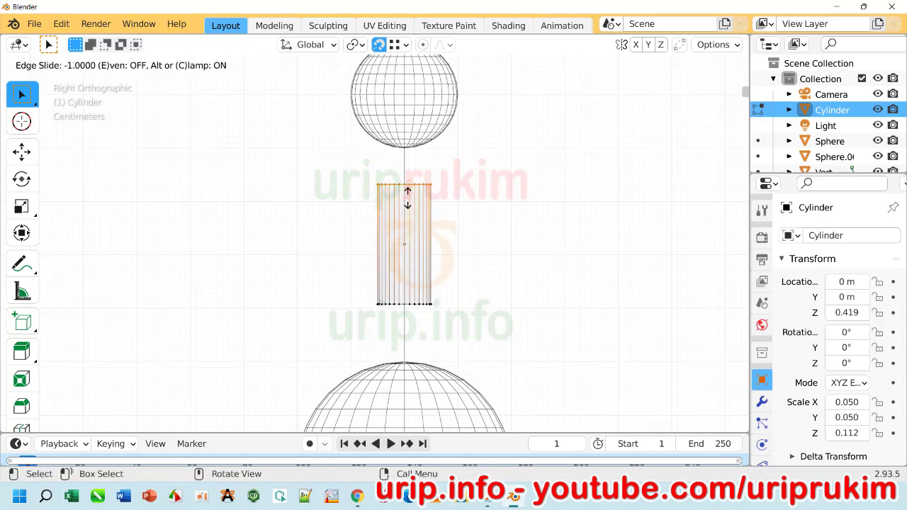
{"action": "left_click", "coordinate": [408, 202]}
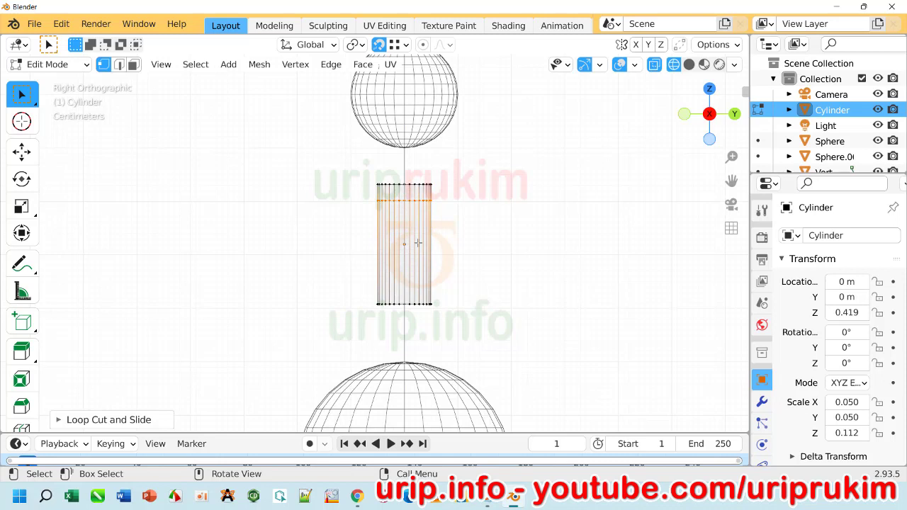
Step: Add a second and third edge loop across the cylinder's upper half
{"action": "key", "text": "ctrl"}
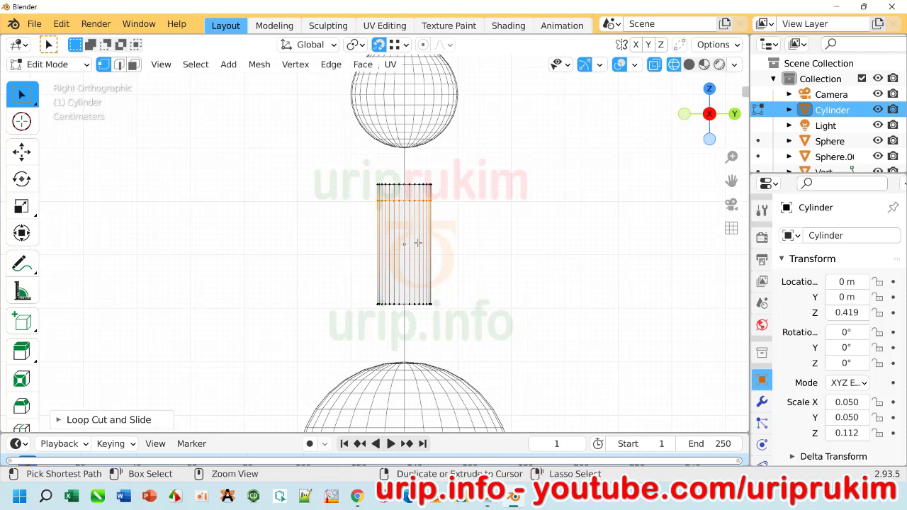
{"action": "key", "text": "ctrl+r"}
{"action": "left_click", "coordinate": [416, 241]}
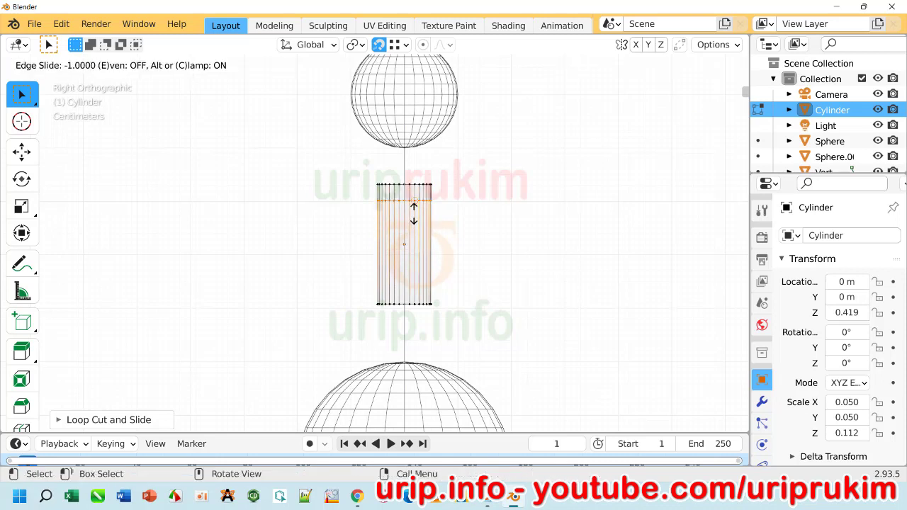
{"action": "left_click", "coordinate": [415, 215]}
{"action": "scroll", "coordinate": [425, 217], "scroll_direction": "up", "scroll_amount": 2}
{"action": "scroll", "coordinate": [439, 219], "scroll_direction": "up", "scroll_amount": 2}
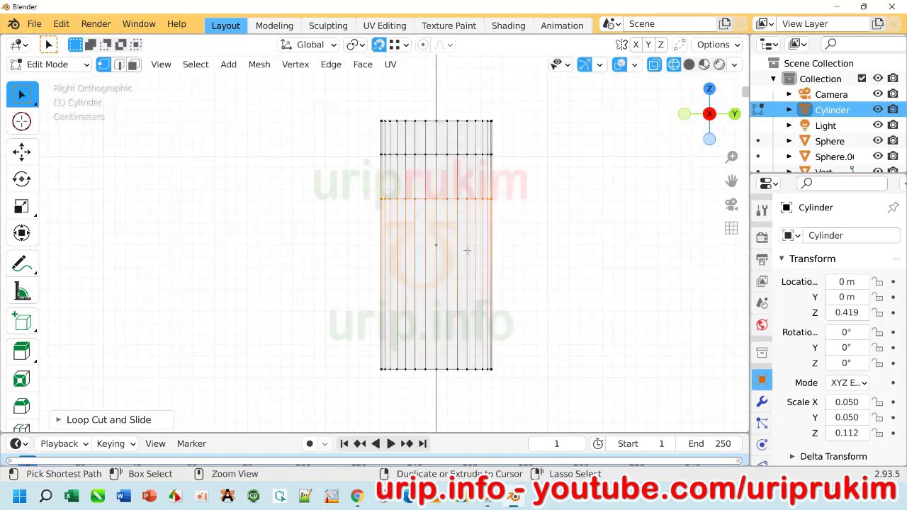
{"action": "key", "text": "ctrl+r"}
{"action": "left_click", "coordinate": [458, 228]}
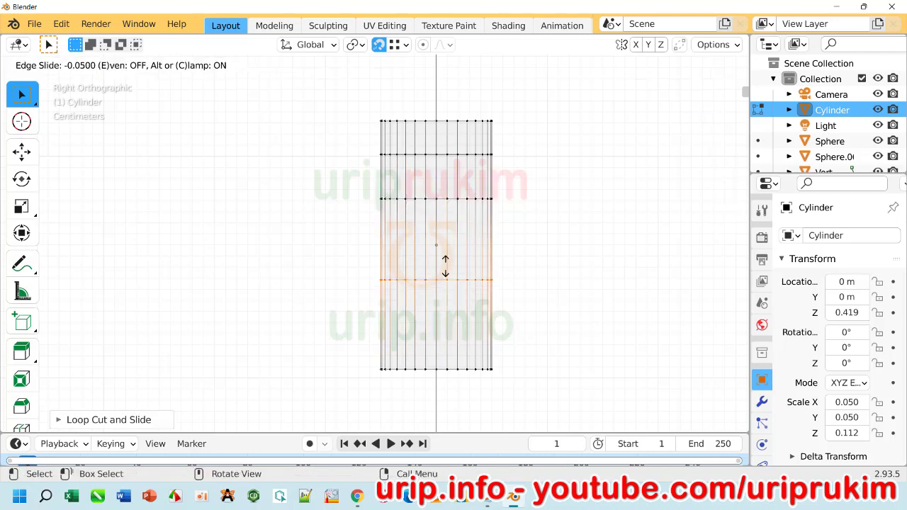
{"action": "left_click", "coordinate": [448, 207]}
Step: Deselect the loops and preview the mesh in solid shading, then return to wireframe
{"action": "left_click", "coordinate": [524, 190]}
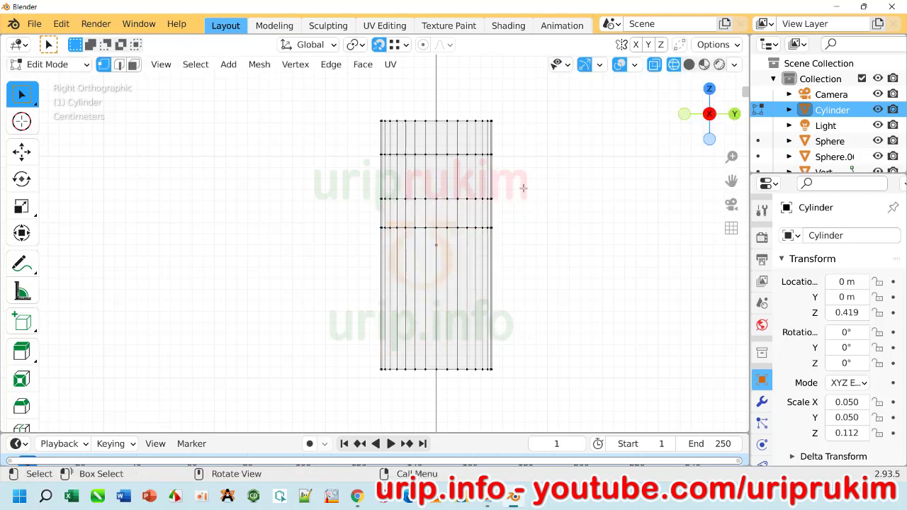
{"action": "scroll", "coordinate": [554, 199], "scroll_direction": "down", "scroll_amount": 1}
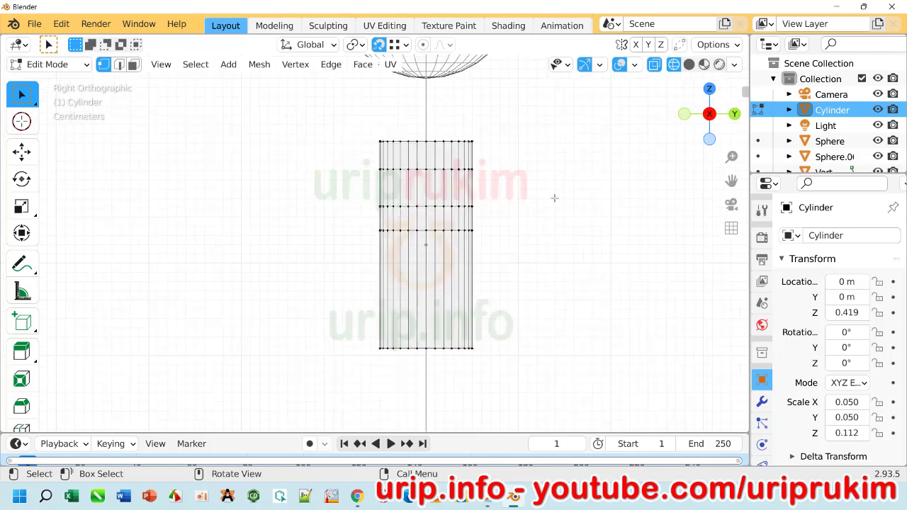
{"action": "scroll", "coordinate": [553, 200], "scroll_direction": "up", "scroll_amount": 2}
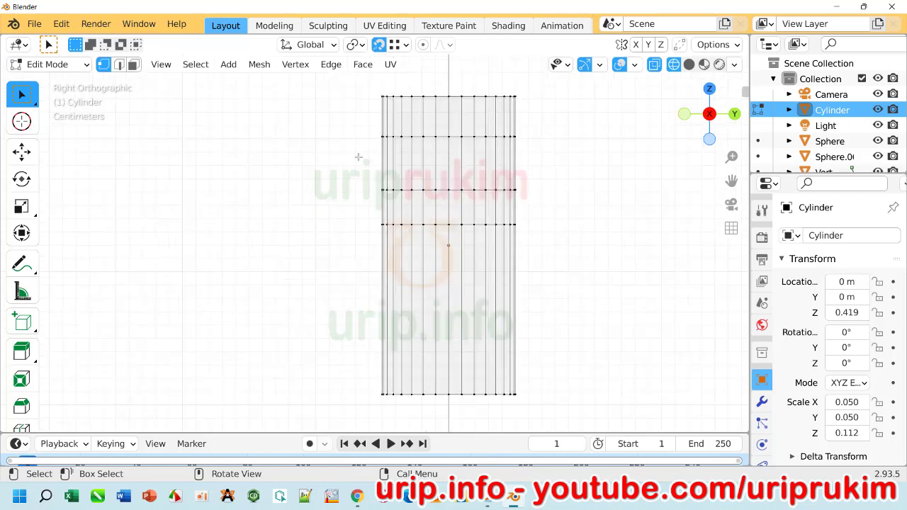
{"action": "left_click", "coordinate": [689, 64]}
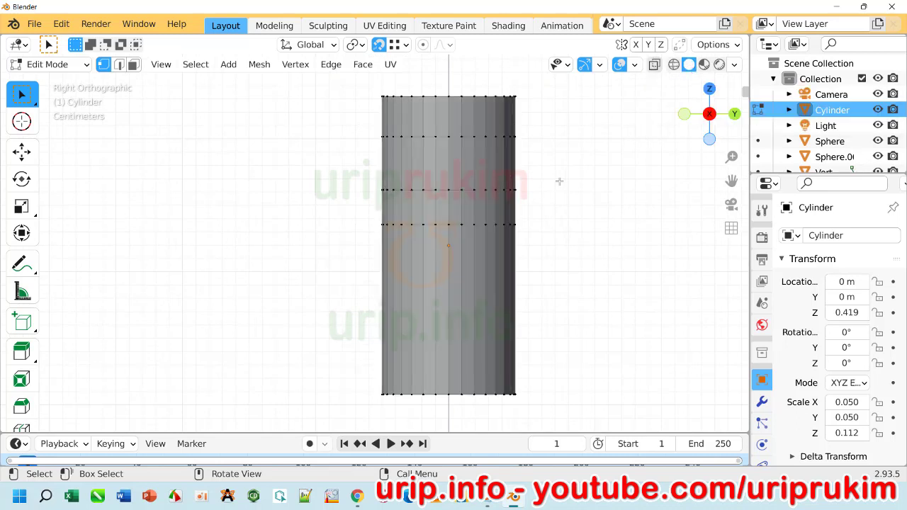
{"action": "left_click", "coordinate": [674, 65]}
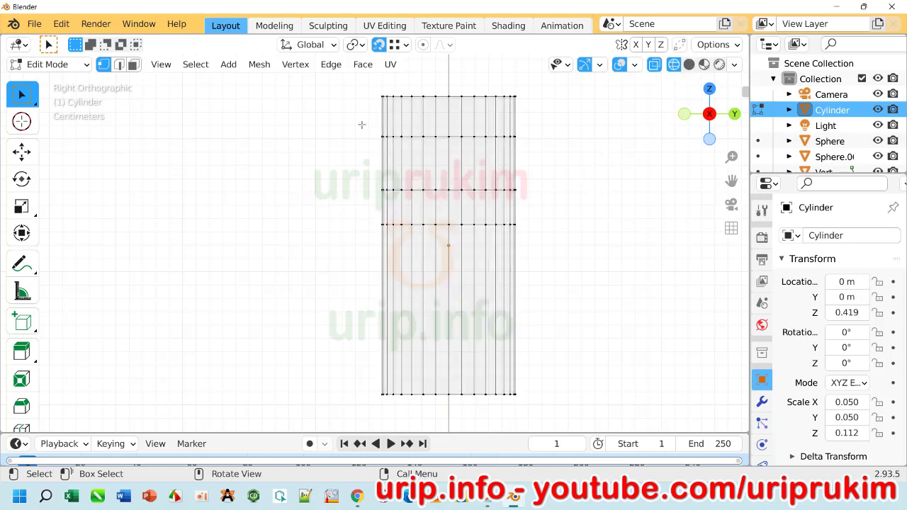
Step: Widen the second-from-top edge loop to about 1.19, raise it along Z, and widen it slightly more
{"action": "left_click_drag", "start_coordinate": [370, 129], "coordinate": [549, 148]}
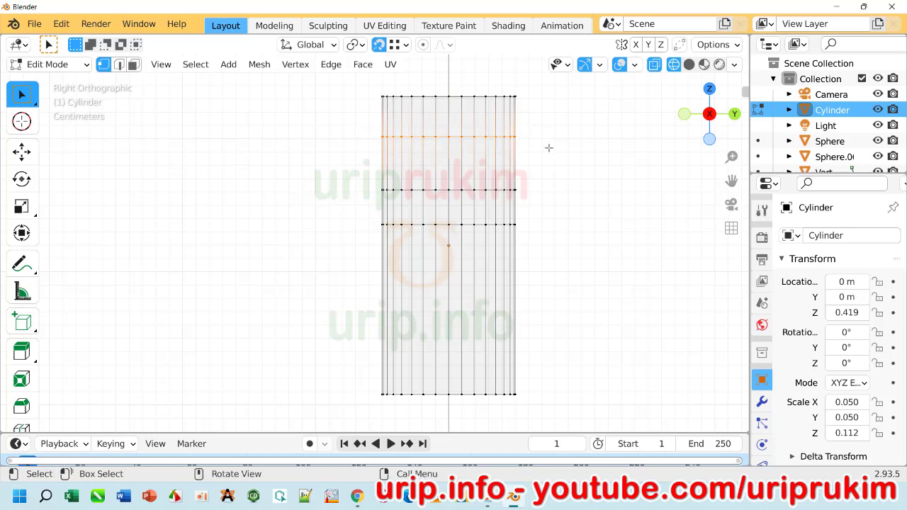
{"action": "key", "text": "s"}
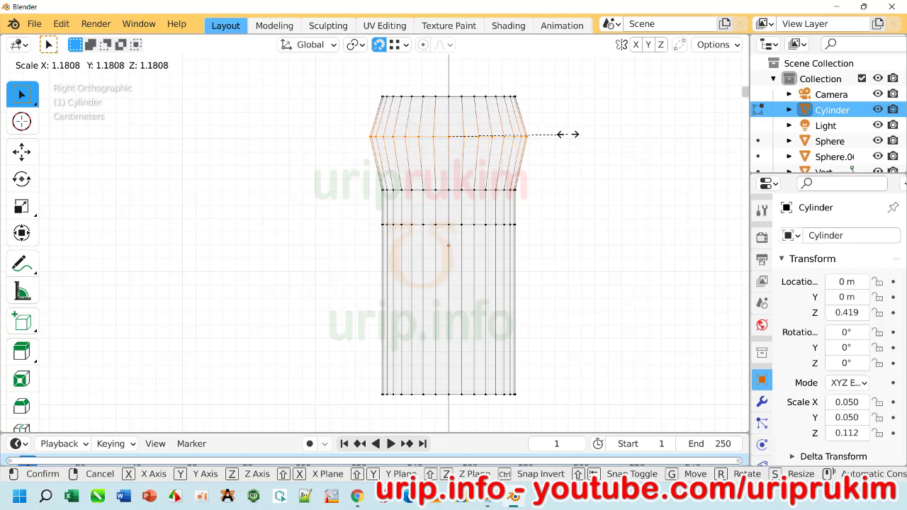
{"action": "left_click", "coordinate": [568, 136]}
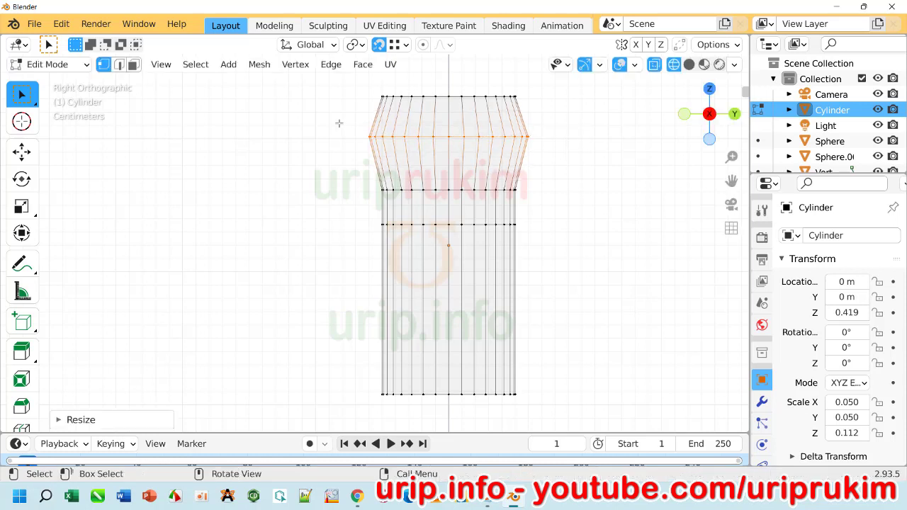
{"action": "key", "text": "b"}
{"action": "key", "text": "Escape"}
{"action": "key", "text": "g"}
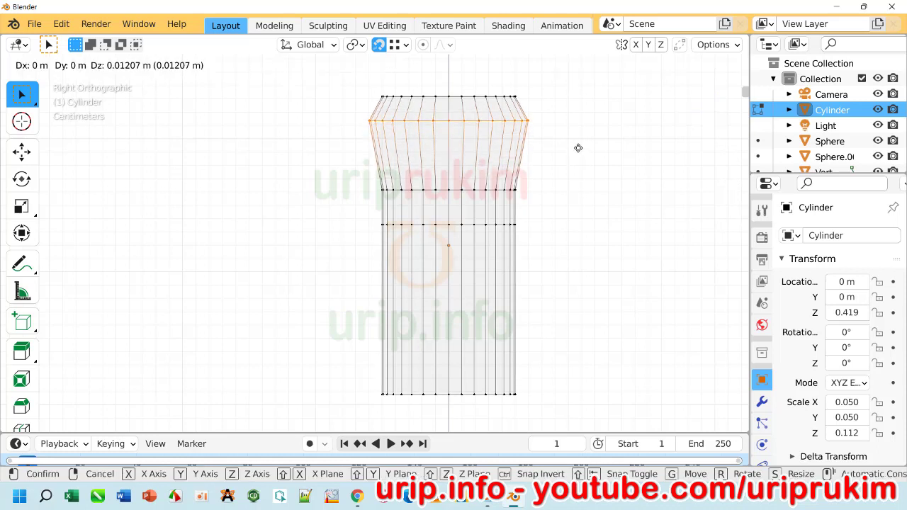
{"action": "key", "text": "z"}
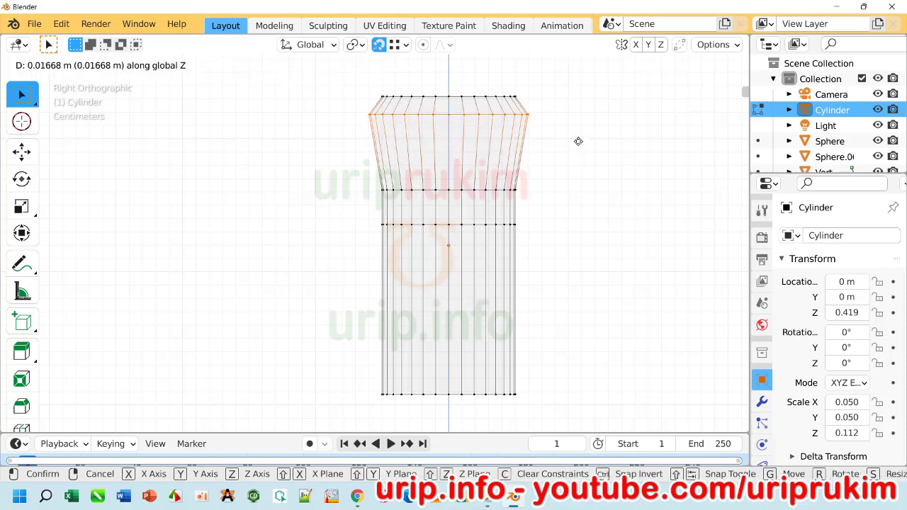
{"action": "left_click", "coordinate": [595, 170]}
{"action": "scroll", "coordinate": [596, 169], "scroll_direction": "down", "scroll_amount": 2}
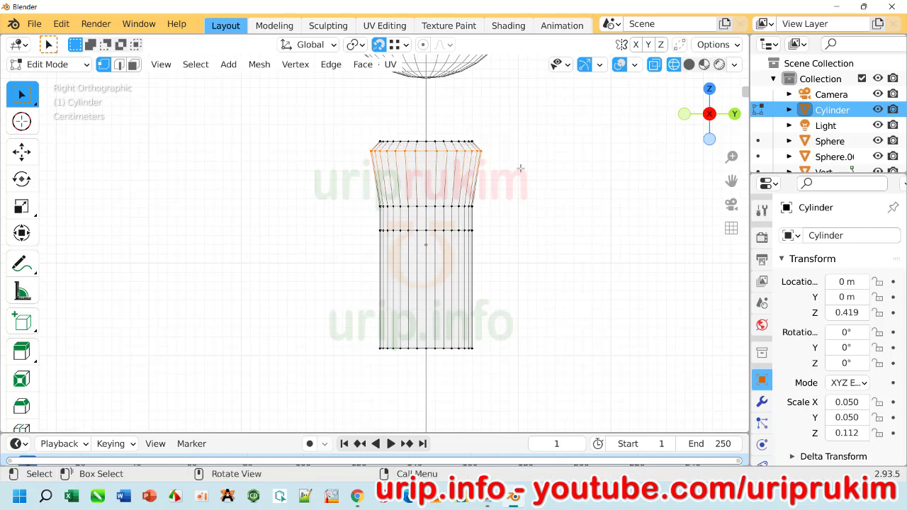
{"action": "key", "text": "s"}
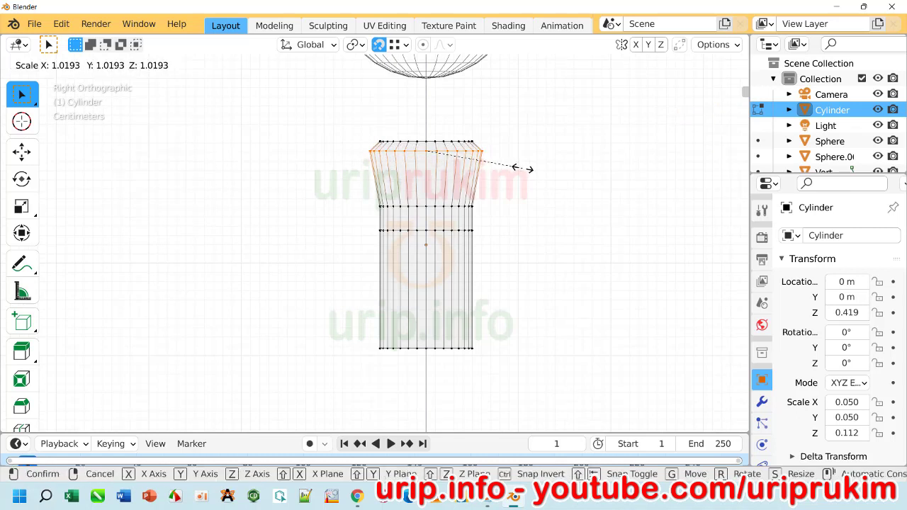
{"action": "left_click", "coordinate": [520, 178]}
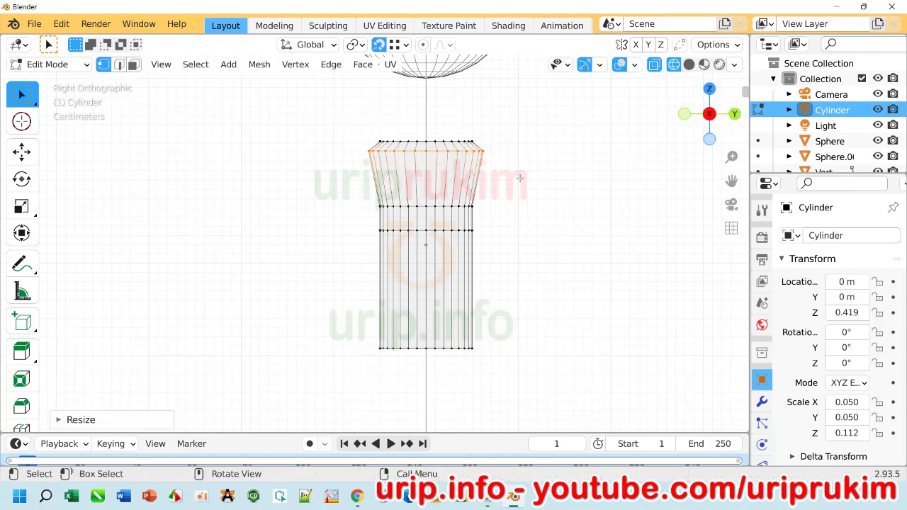
Step: Widen the edge loop below the flare and raise it along Z
{"action": "left_click", "coordinate": [511, 215], "text": "alt"}
{"action": "key", "text": "s"}
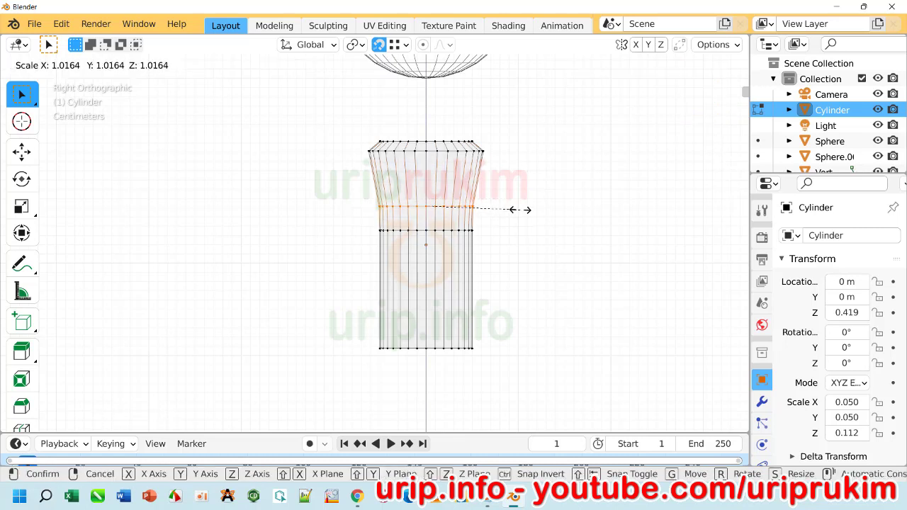
{"action": "left_click", "coordinate": [525, 207]}
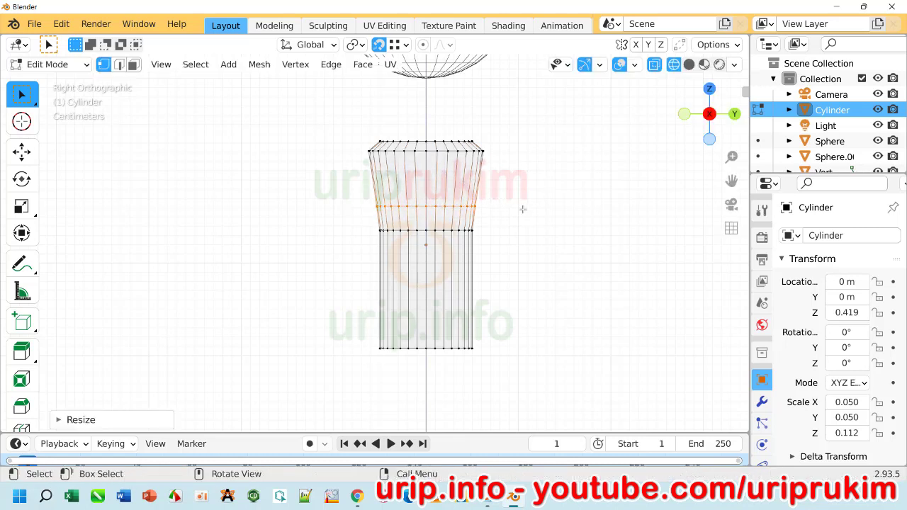
{"action": "key", "text": "b"}
{"action": "left_click_drag", "start_coordinate": [355, 192], "coordinate": [508, 214]}
{"action": "key", "text": "g"}
{"action": "key", "text": "z"}
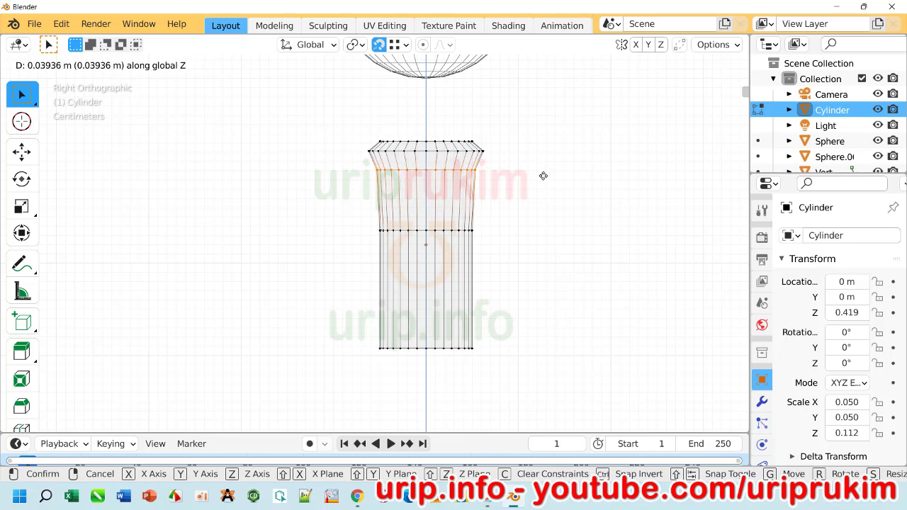
{"action": "left_click", "coordinate": [543, 176]}
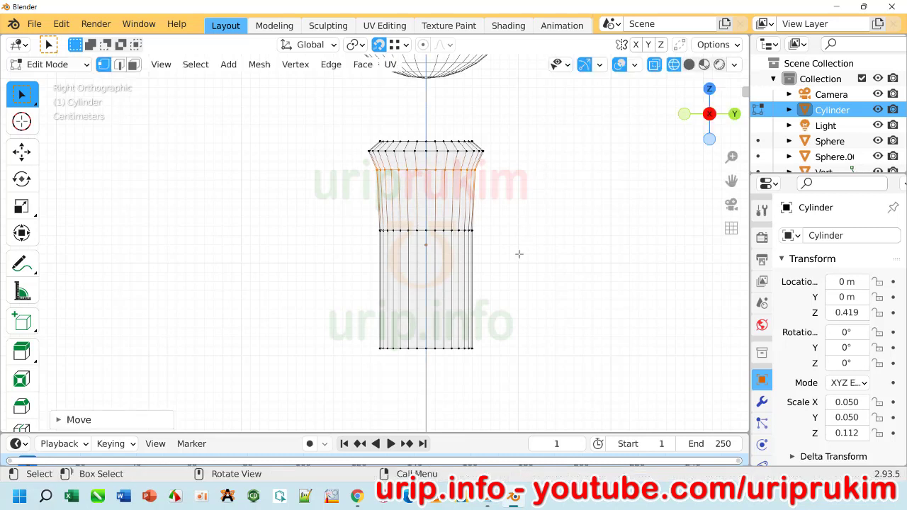
Step: Scale the cylinder's bottom edge loop to about 0.75 so it narrows at the base
{"action": "left_click_drag", "start_coordinate": [358, 216], "coordinate": [503, 249]}
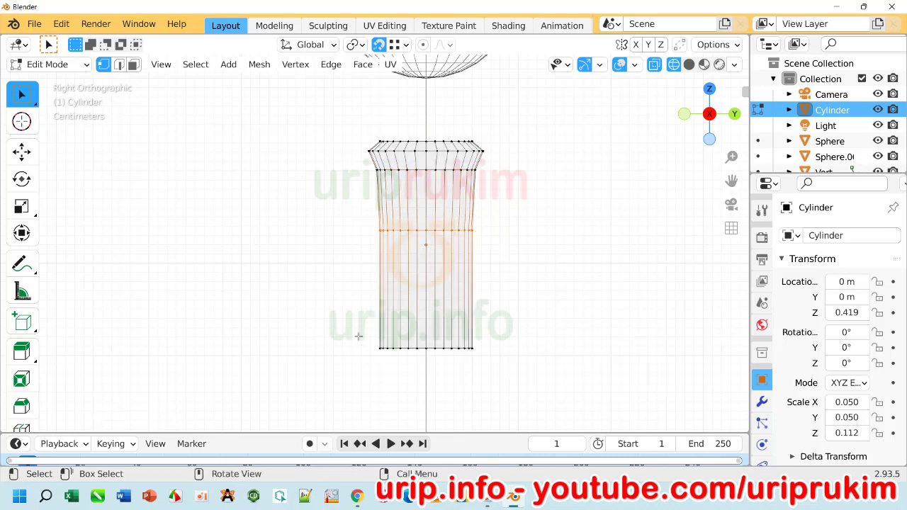
{"action": "left_click_drag", "start_coordinate": [358, 337], "coordinate": [514, 360]}
{"action": "left_click_drag", "start_coordinate": [354, 338], "coordinate": [504, 354]}
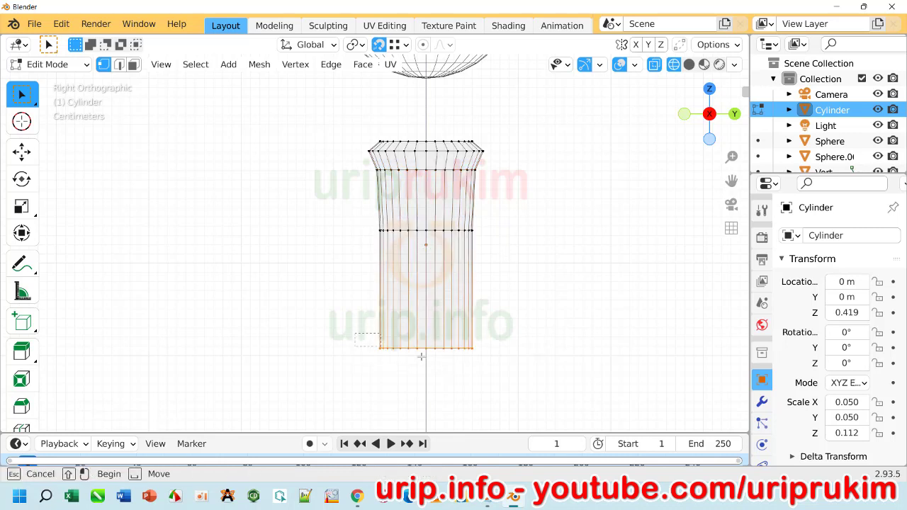
{"action": "key", "text": "s"}
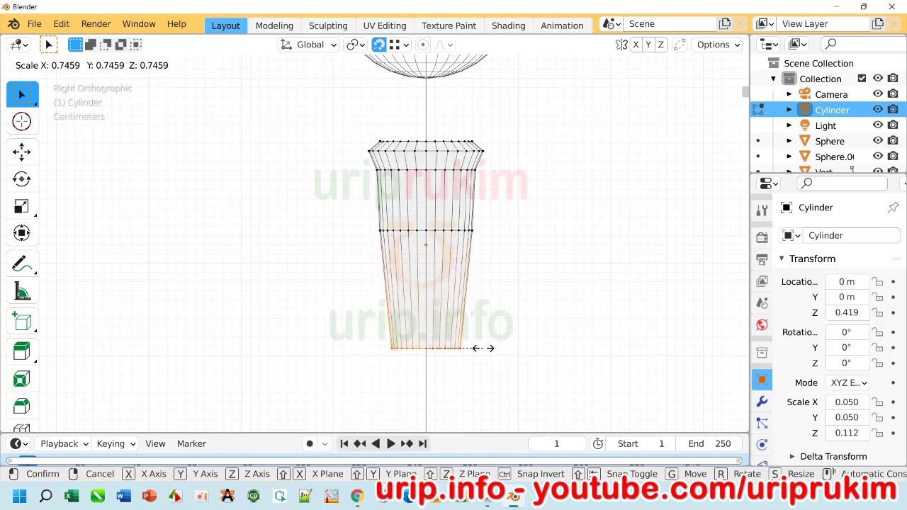
{"action": "left_click", "coordinate": [484, 348]}
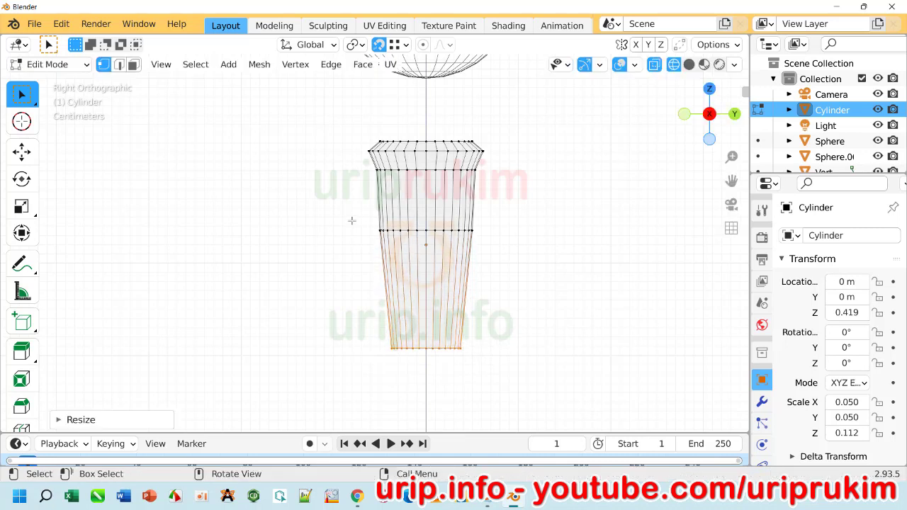
{"action": "left_click_drag", "start_coordinate": [353, 219], "coordinate": [505, 251]}
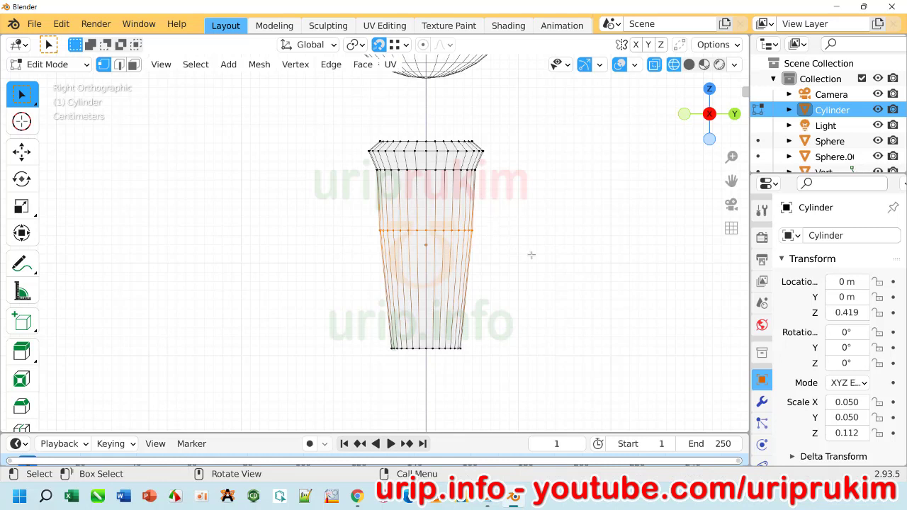
{"action": "left_click", "coordinate": [524, 286]}
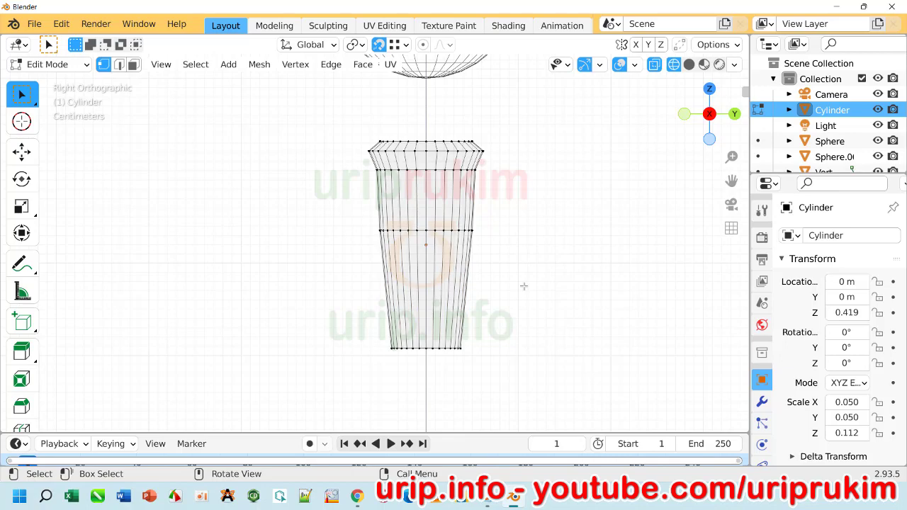
{"action": "mouse_move", "coordinate": [536, 148]}
{"action": "middle_mouse_down"}
{"action": "mouse_move", "coordinate": [520, 179]}
{"action": "mouse_move", "coordinate": [539, 166]}
{"action": "mouse_move", "coordinate": [477, 171]}
{"action": "mouse_move", "coordinate": [616, 169]}
{"action": "middle_mouse_up"}
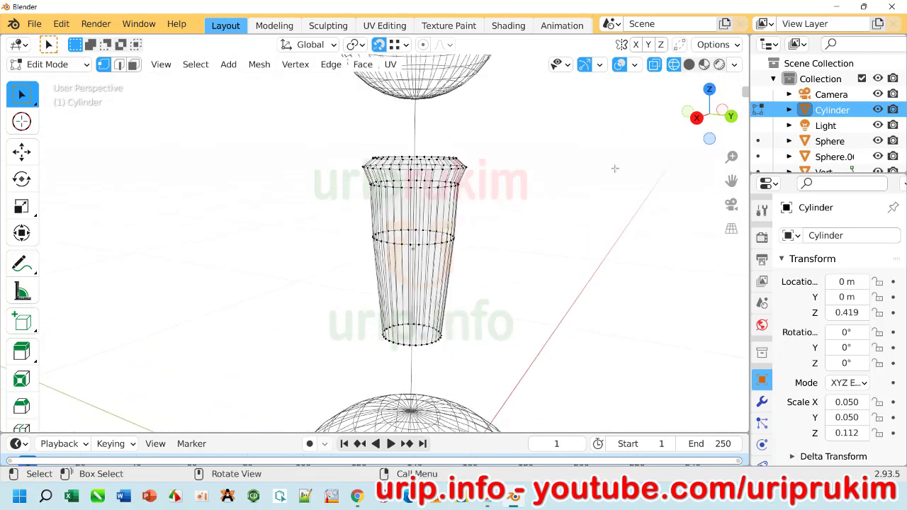
Step: In right orthographic view, move the entire cylinder mesh up along Z beneath the upper sphere
{"action": "left_click", "coordinate": [699, 118]}
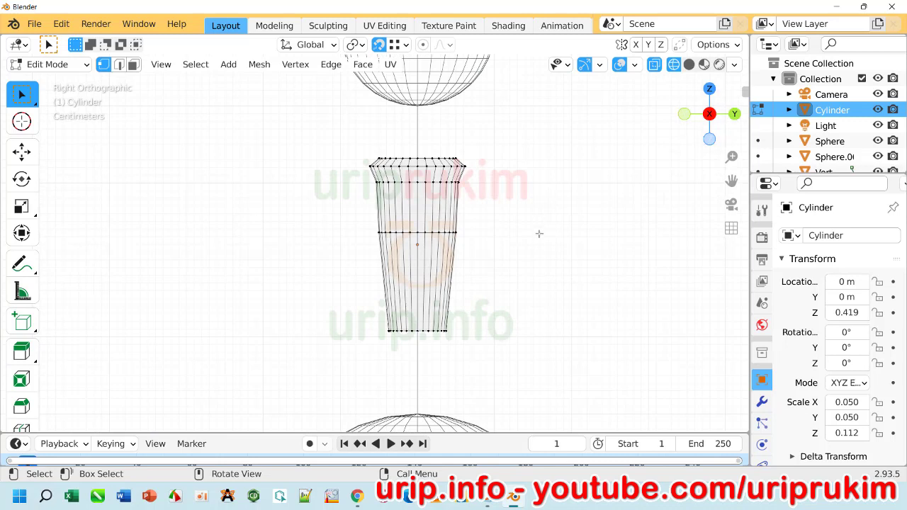
{"action": "key", "text": "a"}
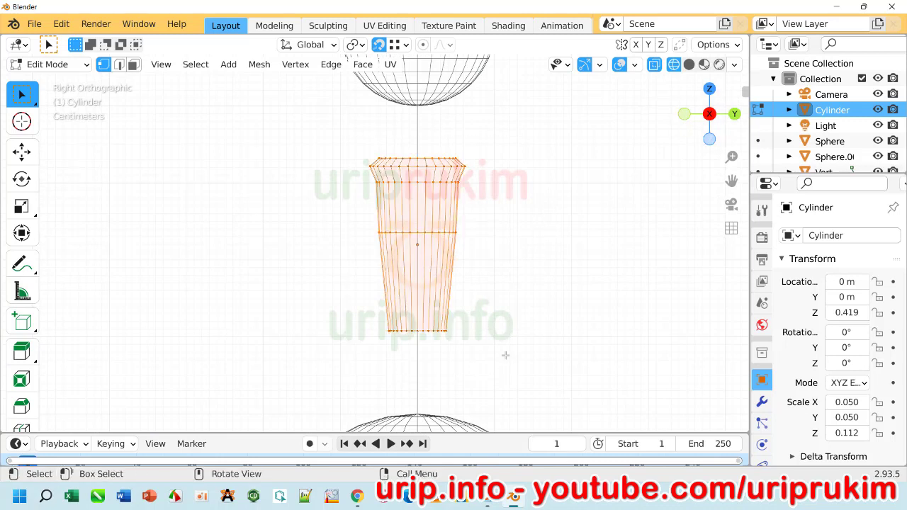
{"action": "key", "text": "g"}
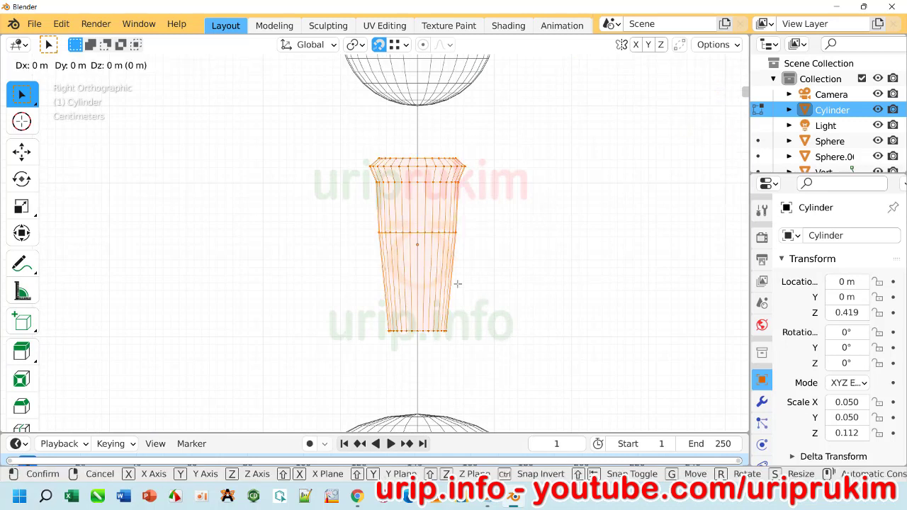
{"action": "key", "text": "z"}
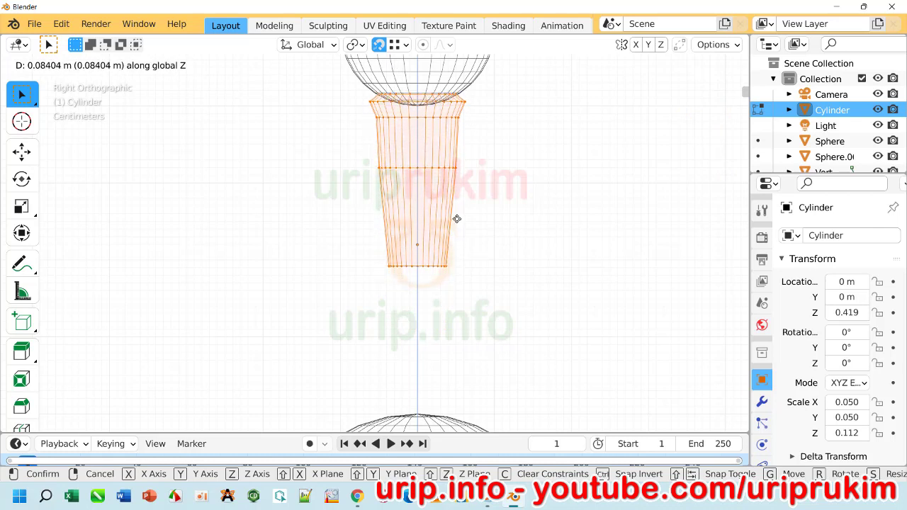
{"action": "left_click", "coordinate": [481, 256]}
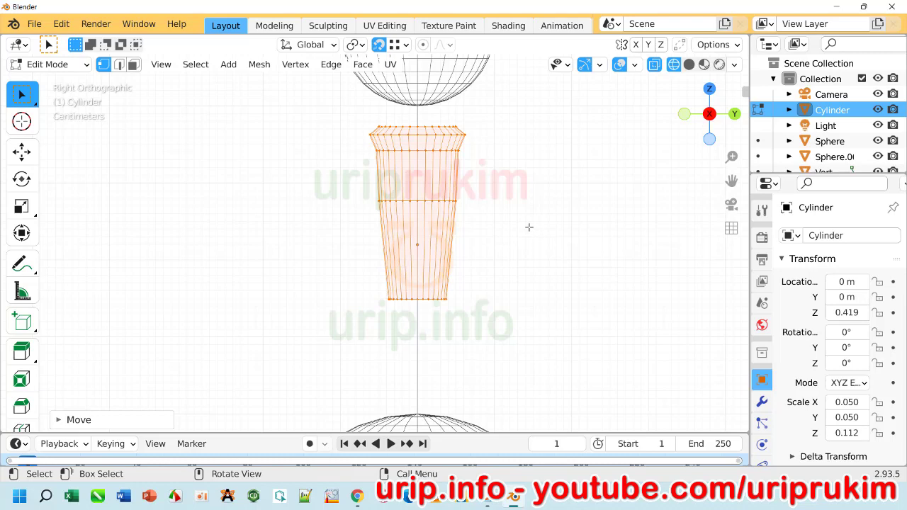
{"action": "middle_click_drag", "start_coordinate": [521, 205], "coordinate": [363, 227]}
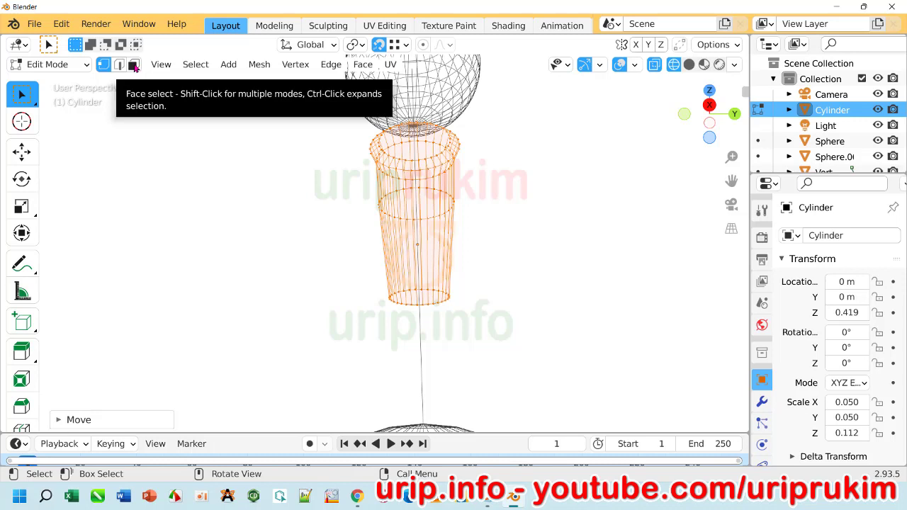
Step: Snap the 3D cursor to the bottom face and set the cylinder's origin to the 3D cursor
{"action": "key", "text": "3"}
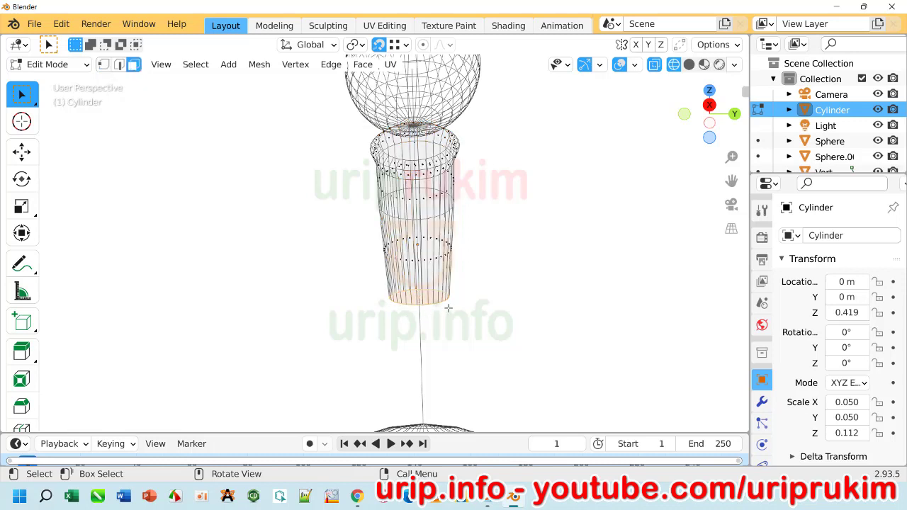
{"action": "left_click", "coordinate": [261, 70]}
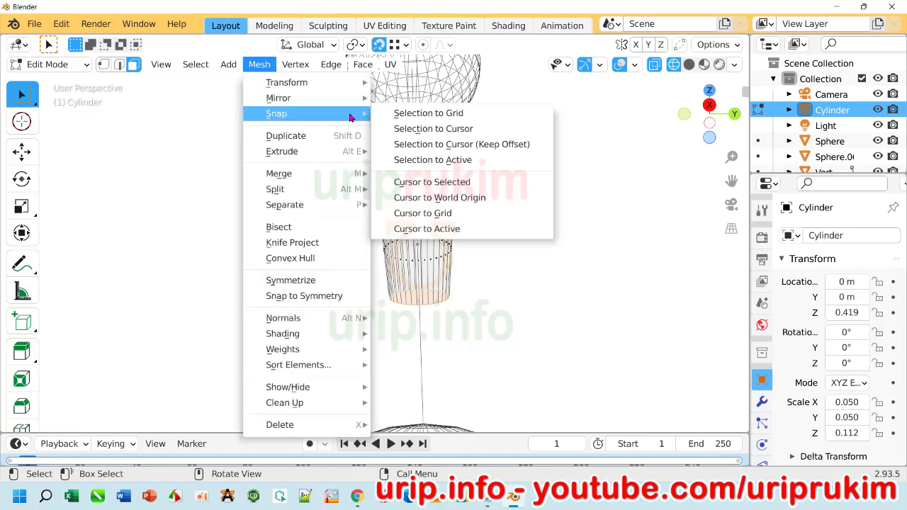
{"action": "left_click", "coordinate": [427, 186]}
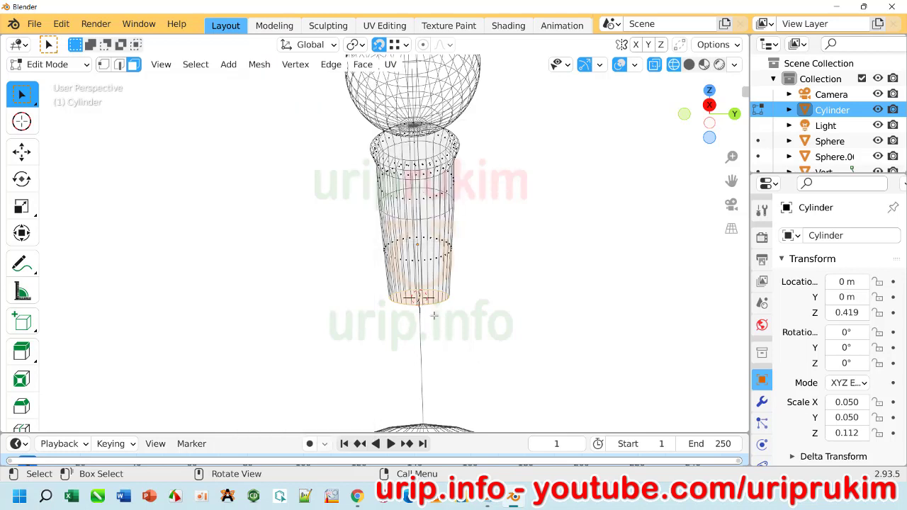
{"action": "left_click", "coordinate": [64, 64]}
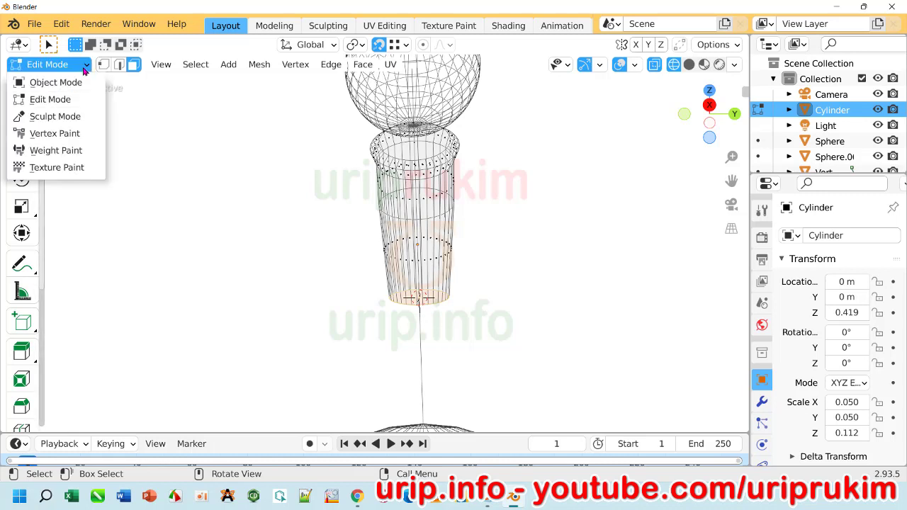
{"action": "left_click", "coordinate": [79, 80]}
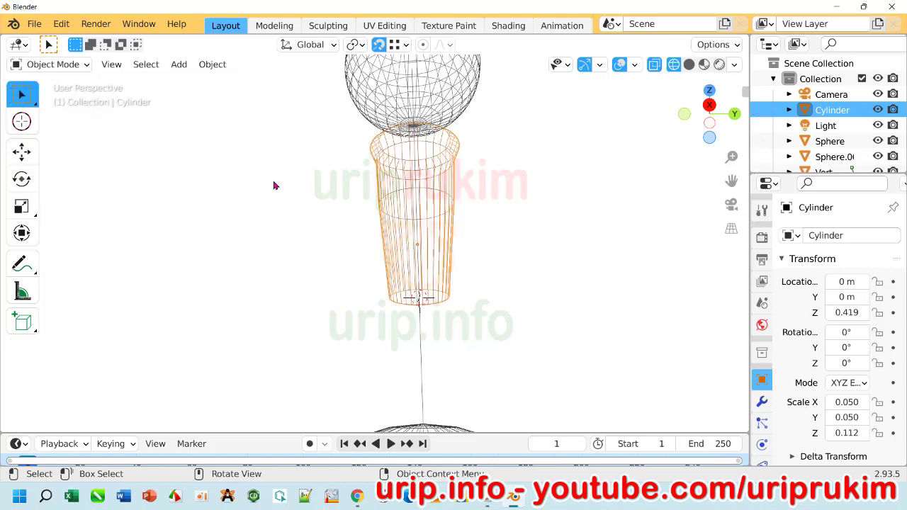
{"action": "left_click", "coordinate": [212, 64]}
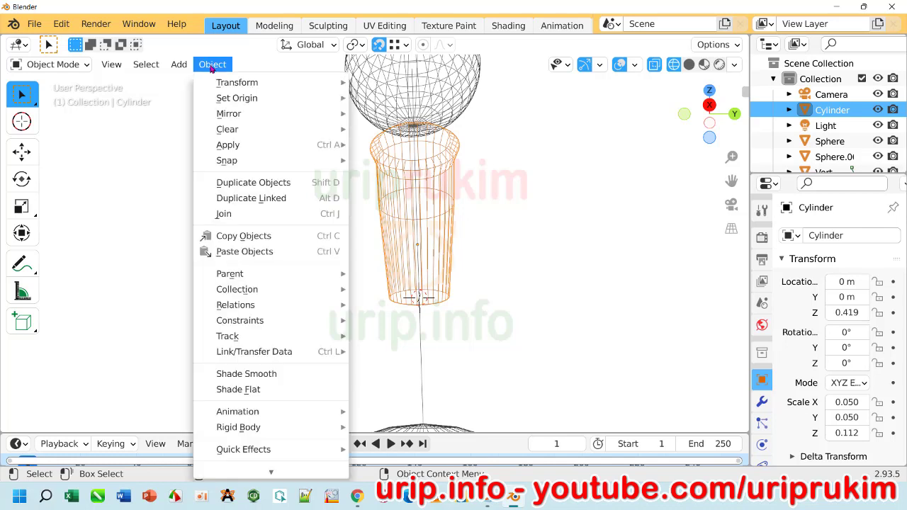
{"action": "mouse_move", "coordinate": [237, 98]}
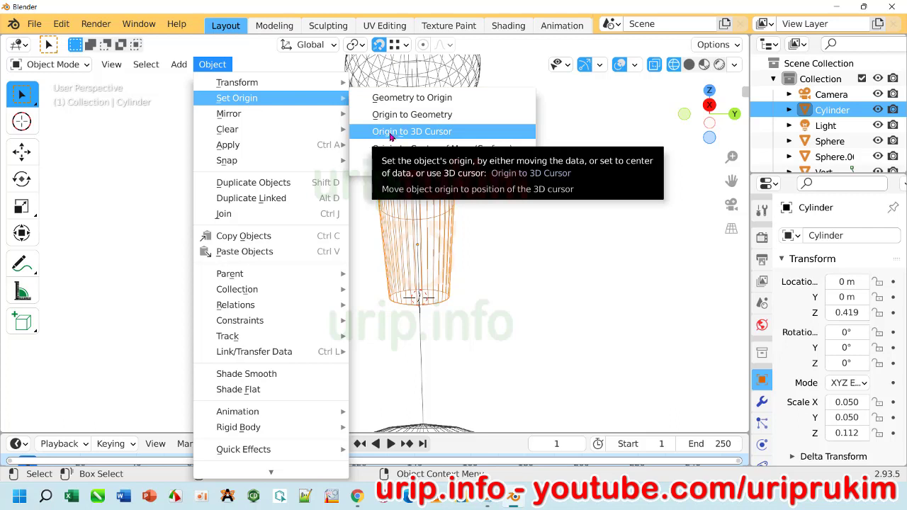
{"action": "left_click", "coordinate": [391, 137]}
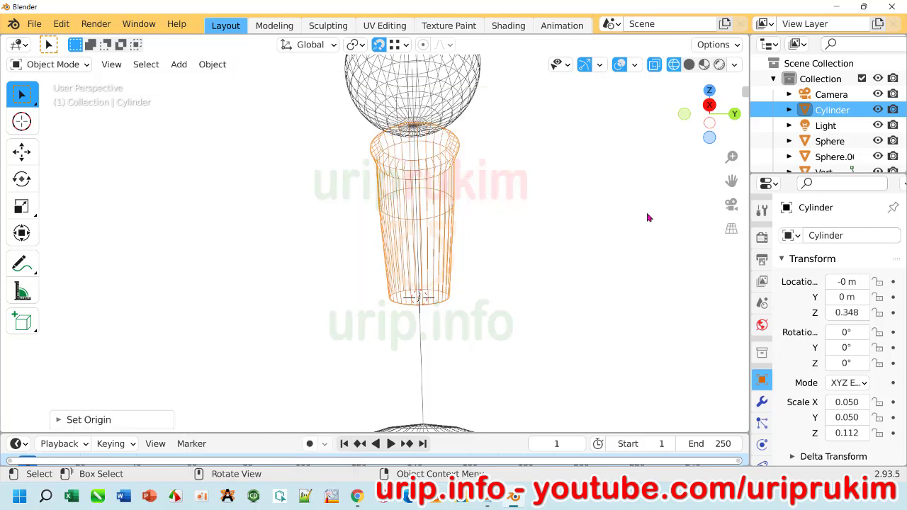
{"action": "left_click", "coordinate": [710, 106]}
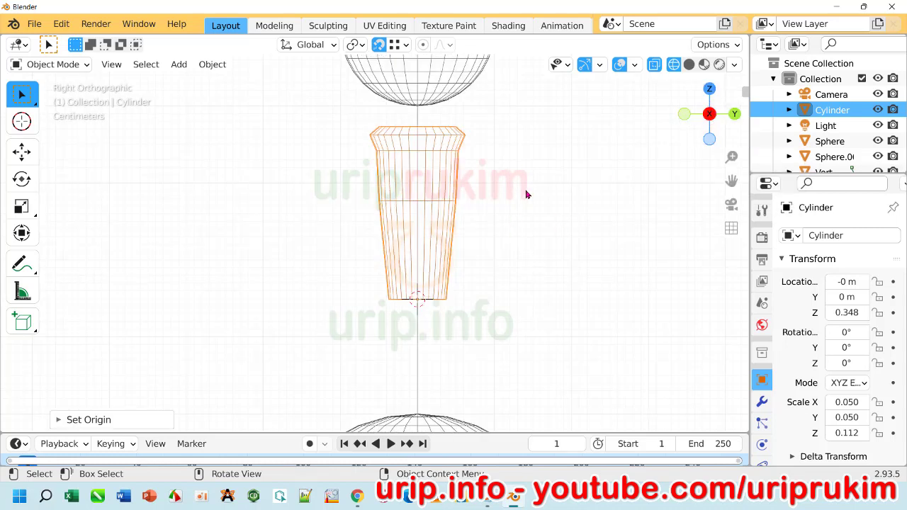
Step: Add a Mirror modifier on the Z axis only (X off) and apply it
{"action": "scroll", "coordinate": [780, 347], "scroll_direction": "down", "scroll_amount": 2}
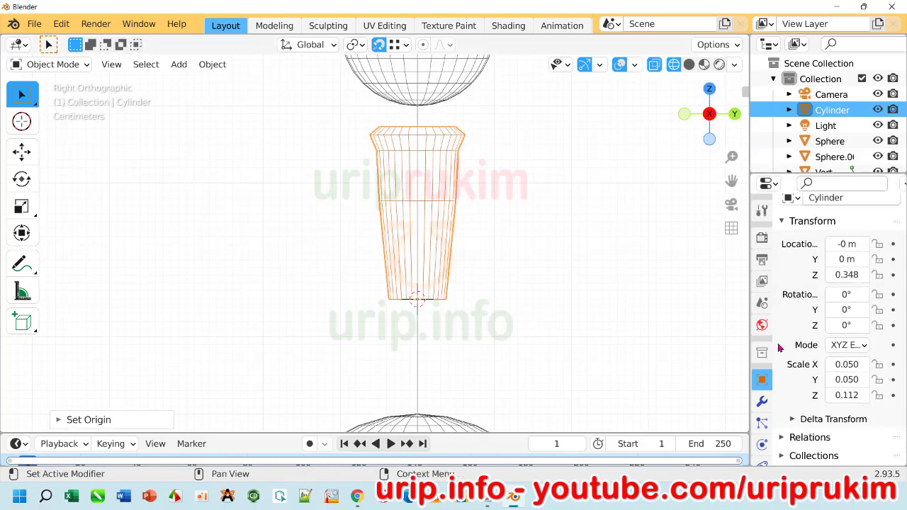
{"action": "scroll", "coordinate": [779, 355], "scroll_direction": "down", "scroll_amount": 2}
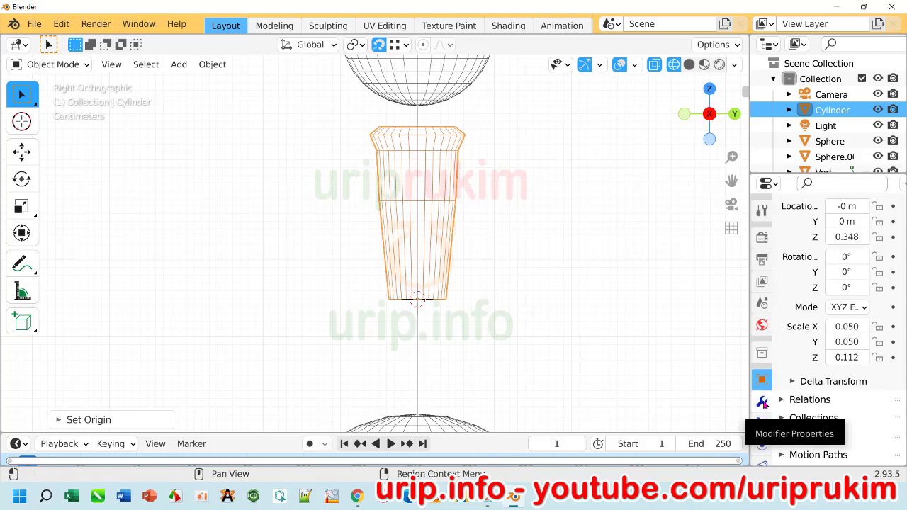
{"action": "left_click", "coordinate": [763, 403]}
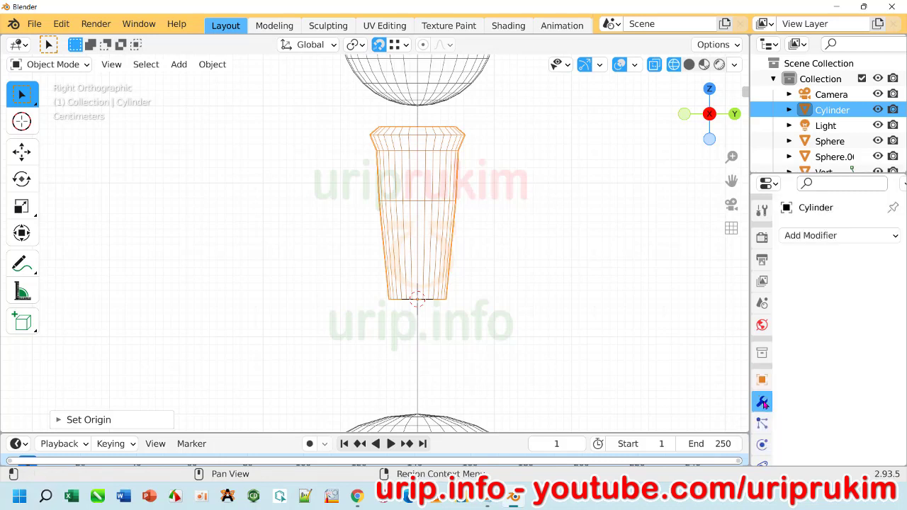
{"action": "left_click", "coordinate": [873, 241]}
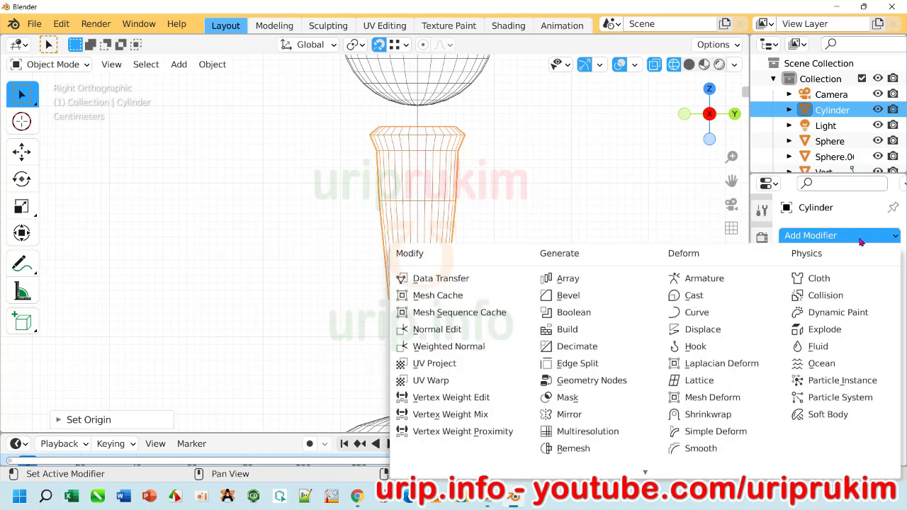
{"action": "left_click", "coordinate": [571, 416]}
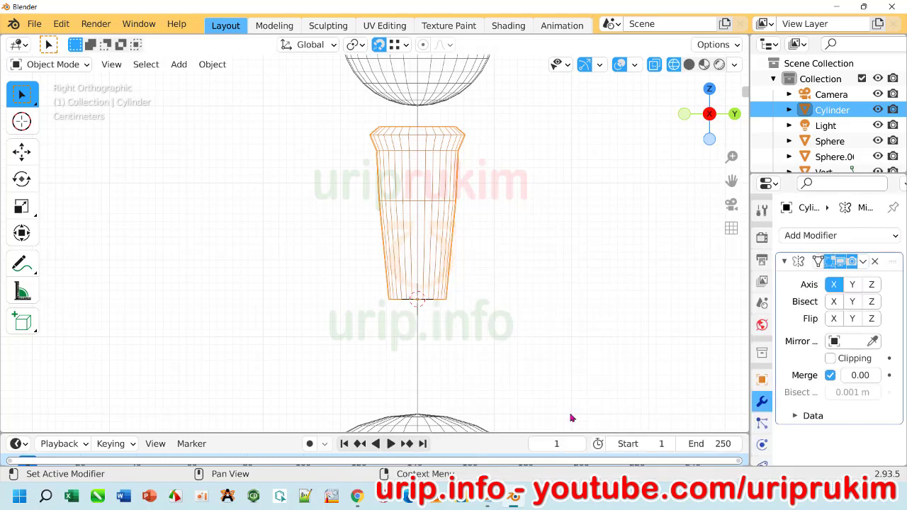
{"action": "left_click", "coordinate": [873, 285]}
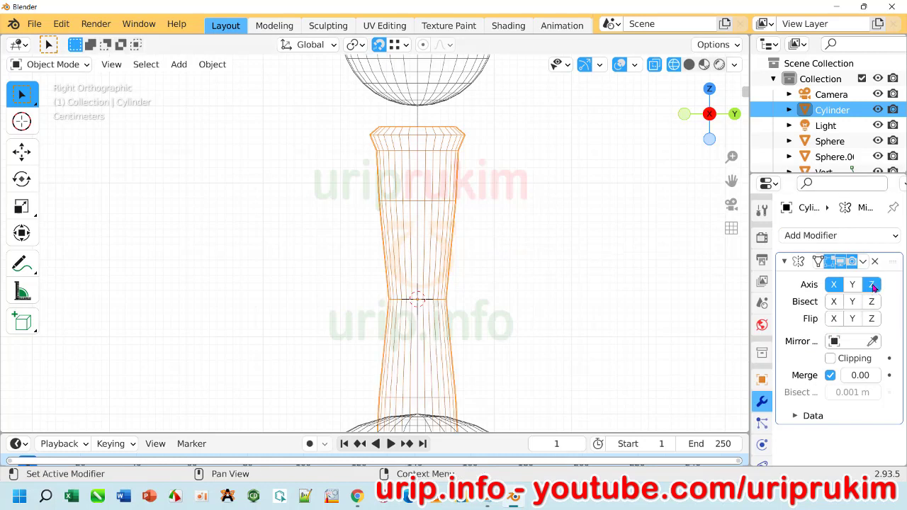
{"action": "left_click", "coordinate": [834, 286]}
{"action": "left_click", "coordinate": [864, 263]}
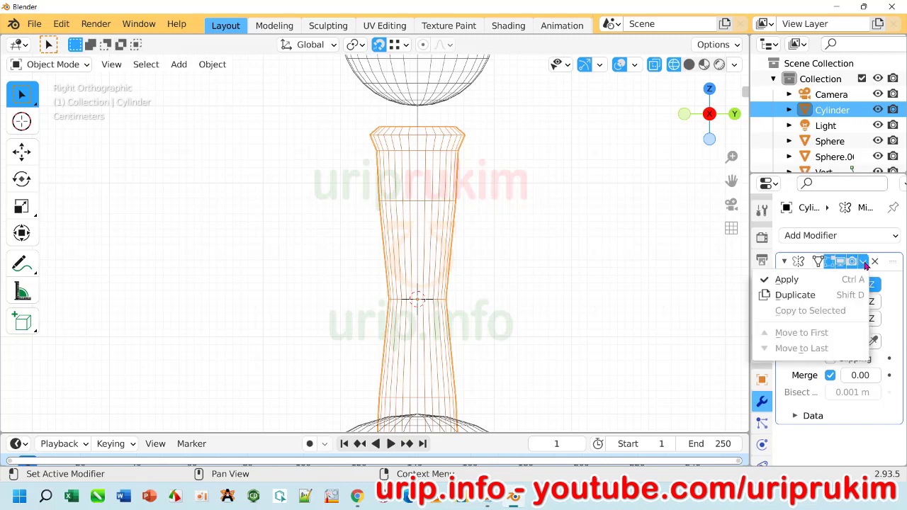
{"action": "left_click", "coordinate": [810, 282]}
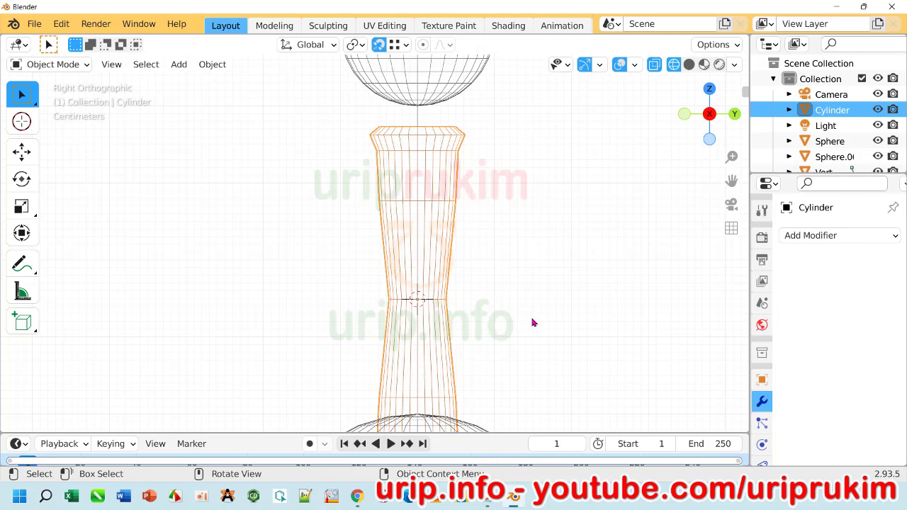
Step: Lift the cylinder about 0.056 m along Z, then reselect it in Object Mode
{"action": "key", "text": "g"}
{"action": "key", "text": "z"}
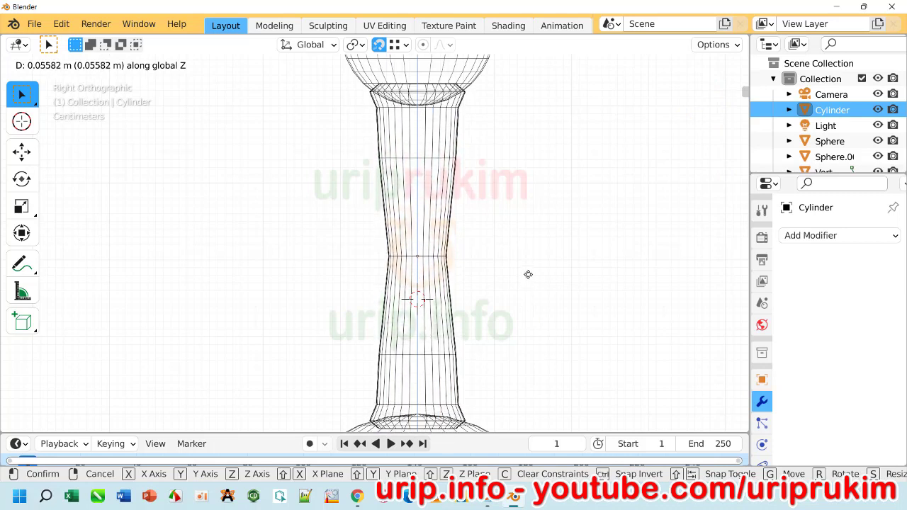
{"action": "left_click", "coordinate": [528, 275]}
{"action": "key", "text": "Tab"}
{"action": "left_click", "coordinate": [539, 284]}
{"action": "scroll", "coordinate": [515, 289], "scroll_direction": "down", "scroll_amount": 4}
{"action": "left_click", "coordinate": [413, 288]}
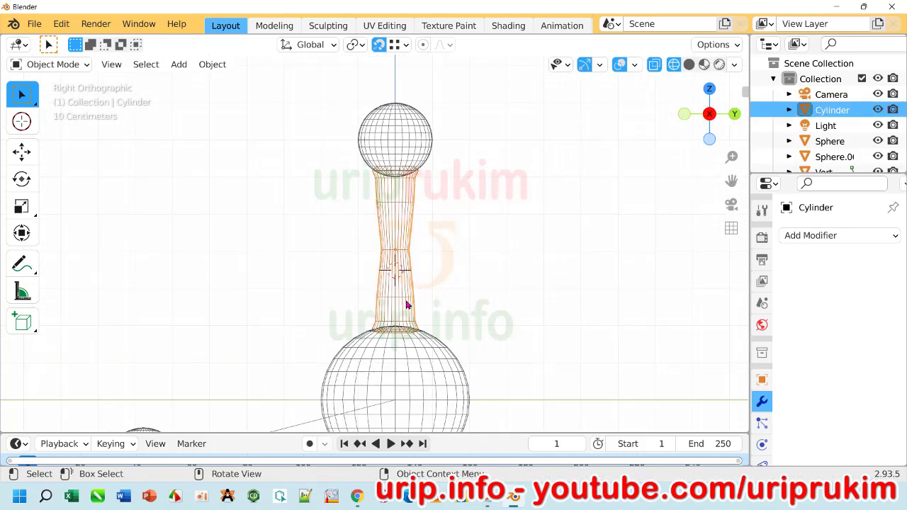
Step: Put the cylinder in Edit Mode and begin editing its Scale Z in Object properties
{"action": "scroll", "coordinate": [450, 267], "scroll_direction": "up", "scroll_amount": 3}
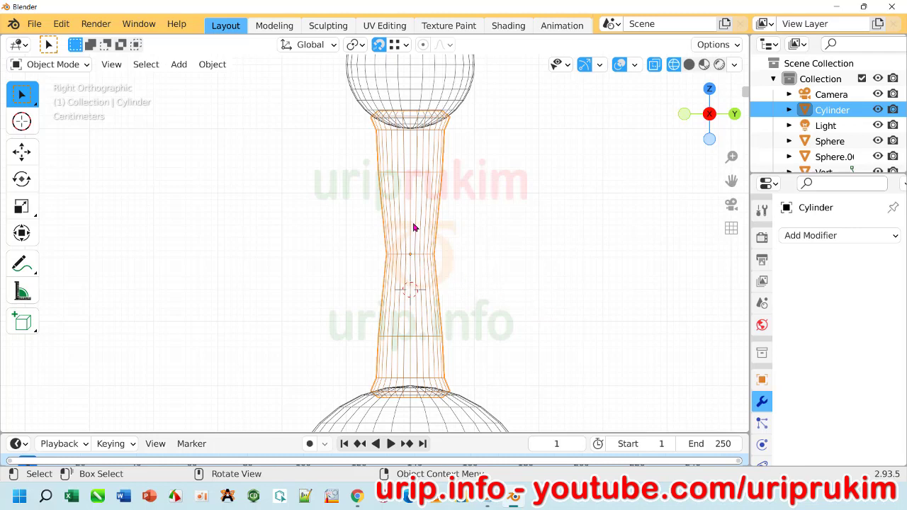
{"action": "left_click", "coordinate": [71, 64]}
{"action": "left_click", "coordinate": [61, 97]}
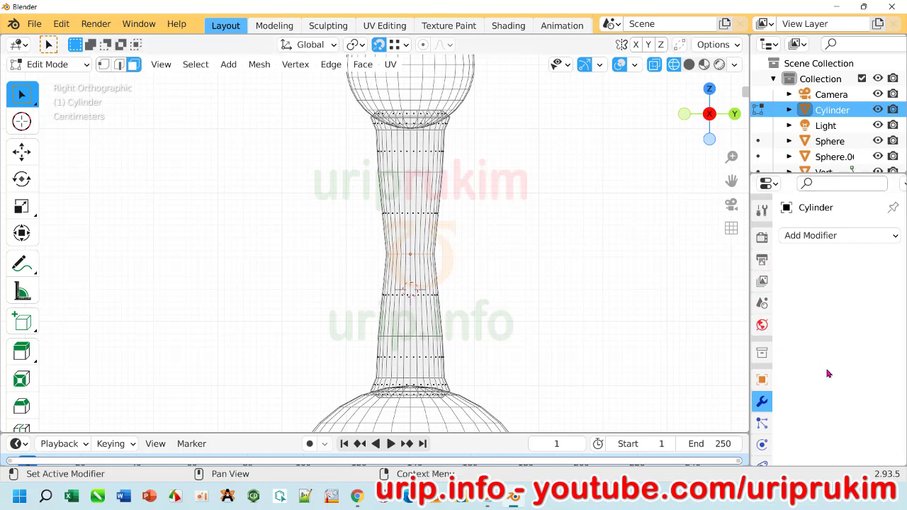
{"action": "left_click", "coordinate": [762, 380]}
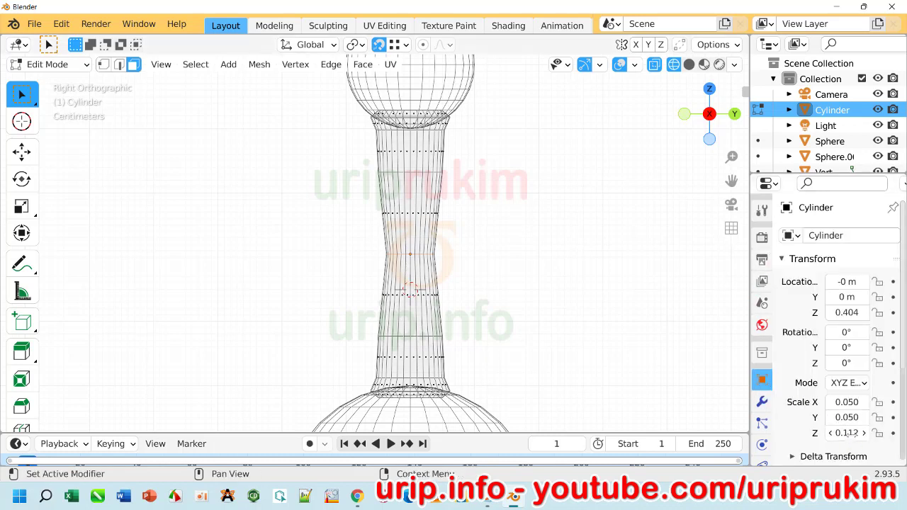
{"action": "left_click", "coordinate": [852, 434]}
{"action": "left_click", "coordinate": [848, 434]}
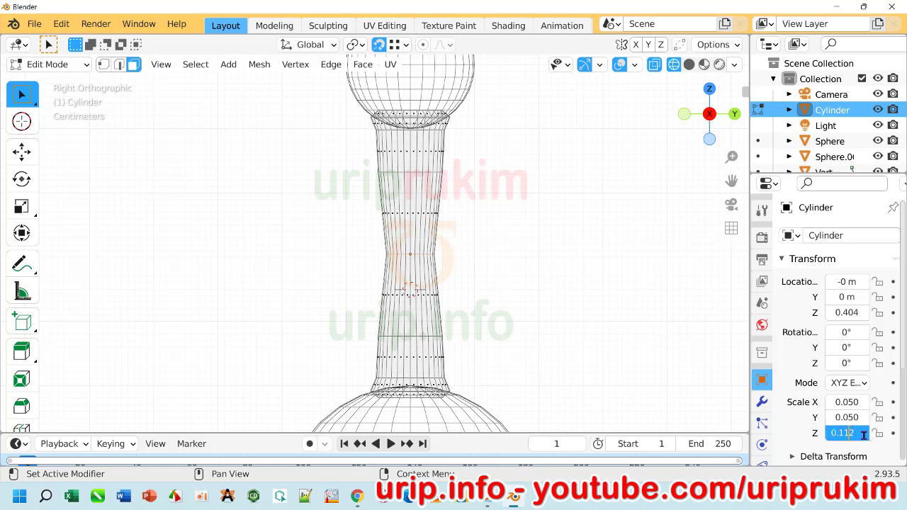
{"action": "type", "text": "0.110"}
Step: Set the cylinder's Scale Z to 0.110, then lower it to 0.105
{"action": "key", "text": "Return"}
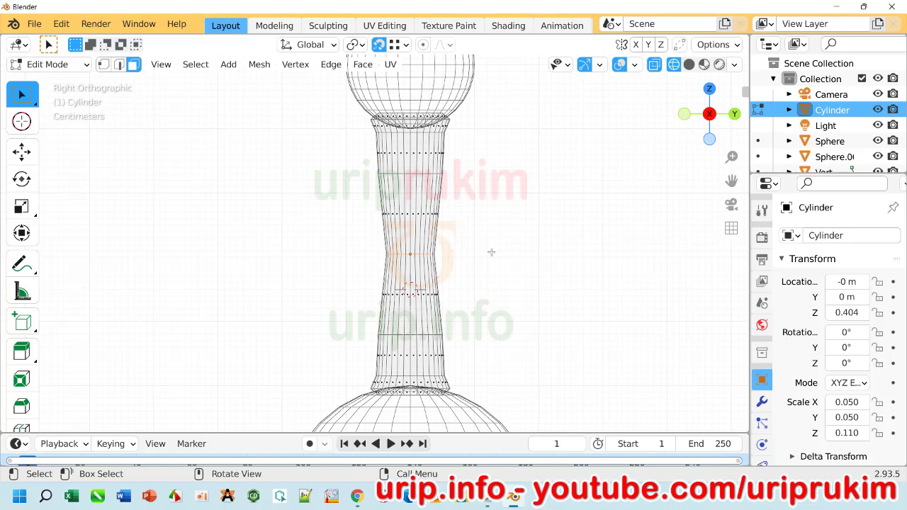
{"action": "scroll", "coordinate": [491, 252], "scroll_direction": "down", "scroll_amount": 2}
{"action": "scroll", "coordinate": [470, 264], "scroll_direction": "up", "scroll_amount": 3}
{"action": "scroll", "coordinate": [470, 263], "scroll_direction": "up", "scroll_amount": 1}
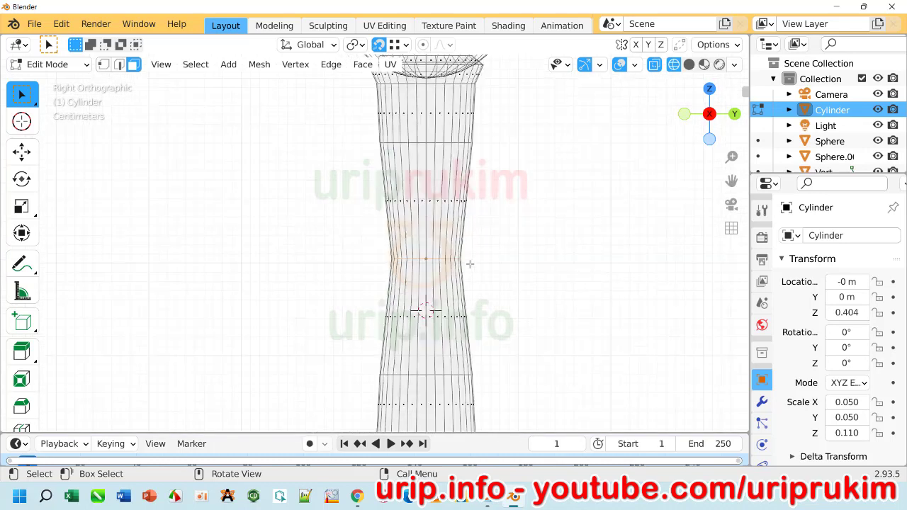
{"action": "scroll", "coordinate": [470, 264], "scroll_direction": "down", "scroll_amount": 1}
{"action": "scroll", "coordinate": [470, 266], "scroll_direction": "down", "scroll_amount": 3}
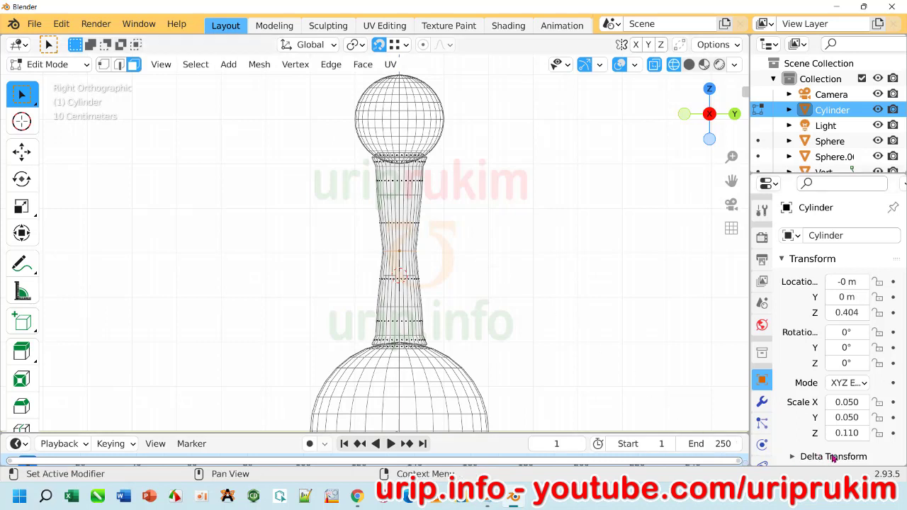
{"action": "left_click", "coordinate": [847, 433]}
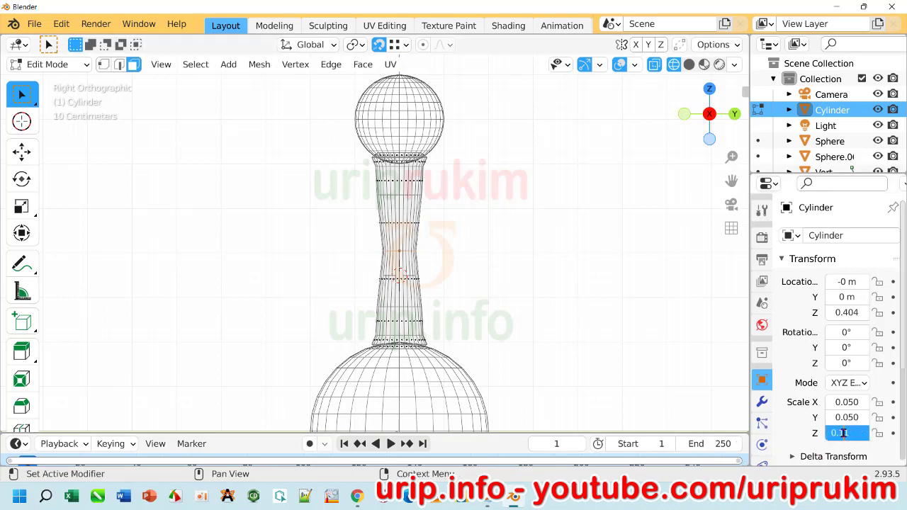
{"action": "type", "text": "0.105"}
{"action": "key", "text": "Return"}
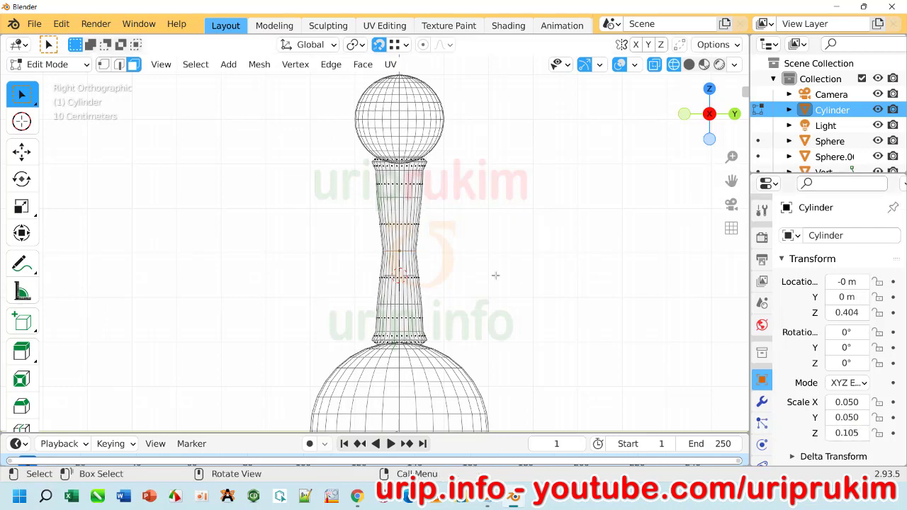
{"action": "scroll", "coordinate": [451, 263], "scroll_direction": "down", "scroll_amount": 2}
{"action": "scroll", "coordinate": [451, 262], "scroll_direction": "down", "scroll_amount": 2}
{"action": "scroll", "coordinate": [453, 263], "scroll_direction": "up", "scroll_amount": 6}
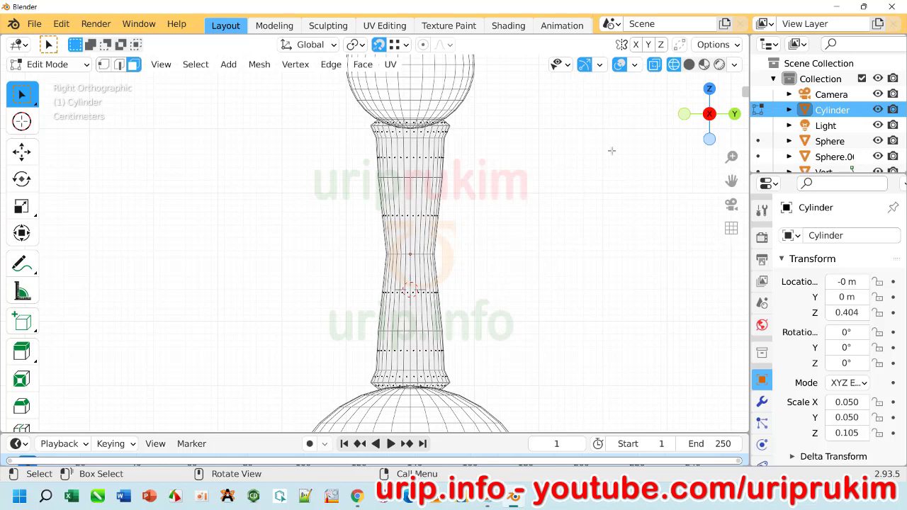
Step: In solid shading, set the cylinder's Z scale back to 0.11
{"action": "left_click", "coordinate": [703, 65]}
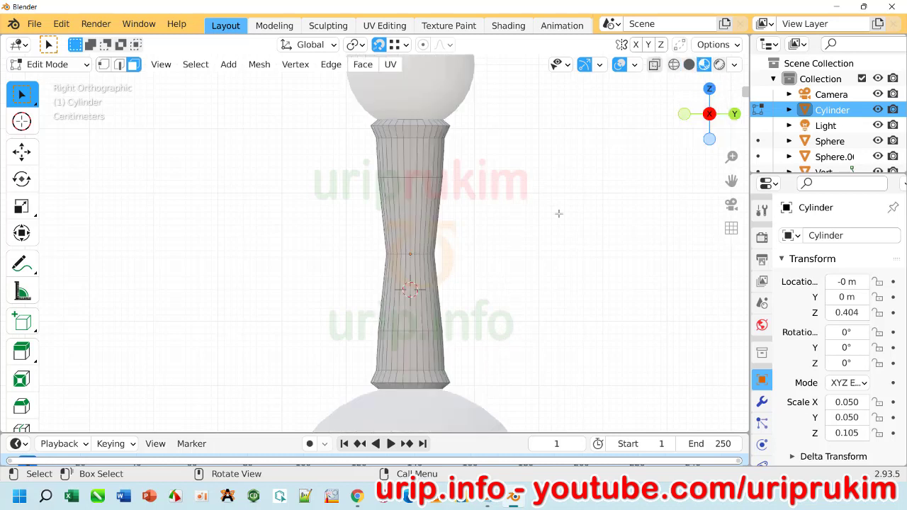
{"action": "scroll", "coordinate": [490, 351], "scroll_direction": "up", "scroll_amount": 2}
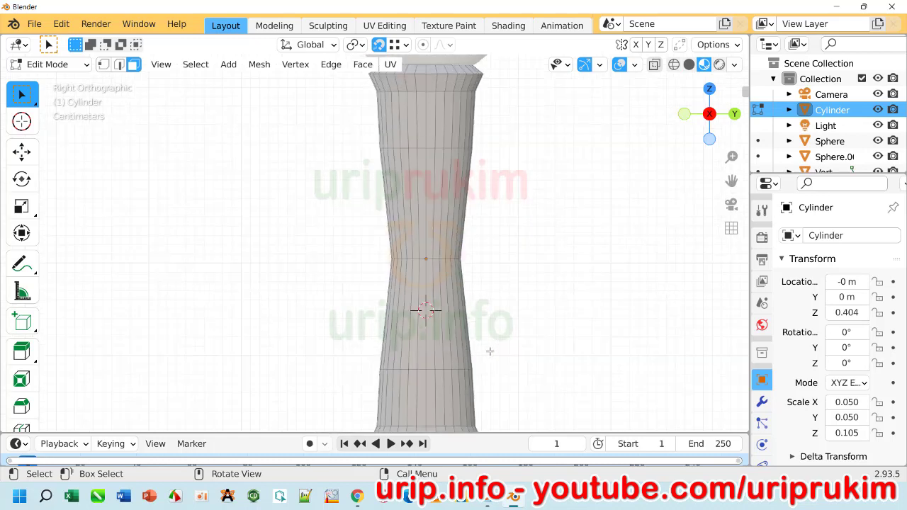
{"action": "scroll", "coordinate": [490, 351], "scroll_direction": "down", "scroll_amount": 2}
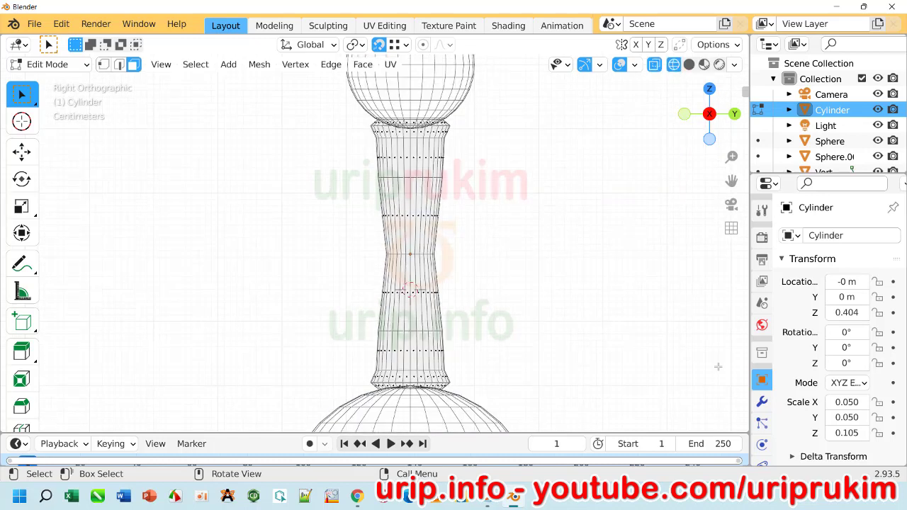
{"action": "left_click", "coordinate": [845, 433]}
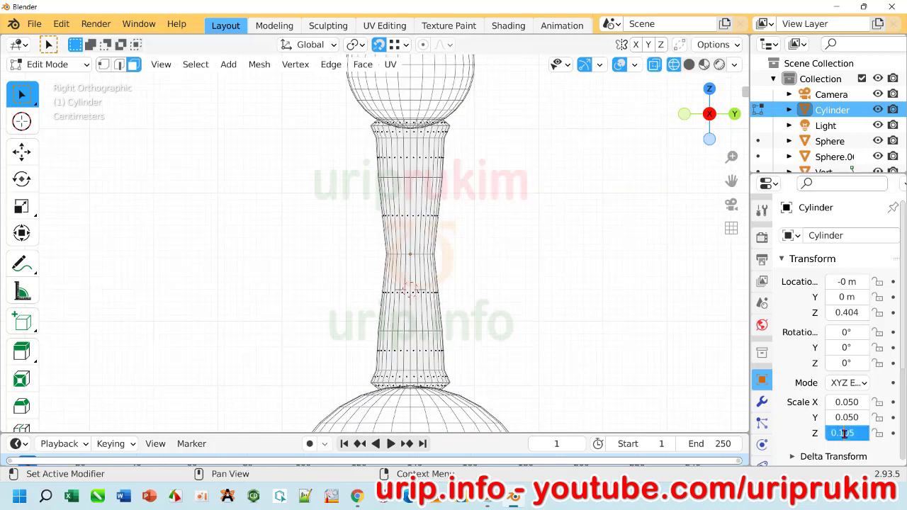
{"action": "type", "text": "0.11"}
{"action": "key", "text": "Return"}
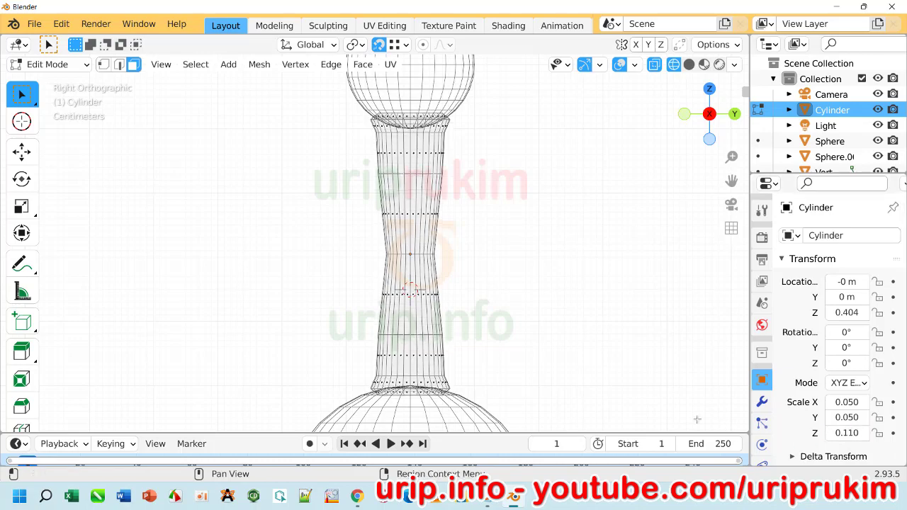
Step: Orbit to inspect the cylinder, snap to Right view, and return to wireframe shading
{"action": "scroll", "coordinate": [492, 250], "scroll_direction": "up", "scroll_amount": 3}
{"action": "middle_click_drag", "start_coordinate": [493, 250], "coordinate": [526, 346]}
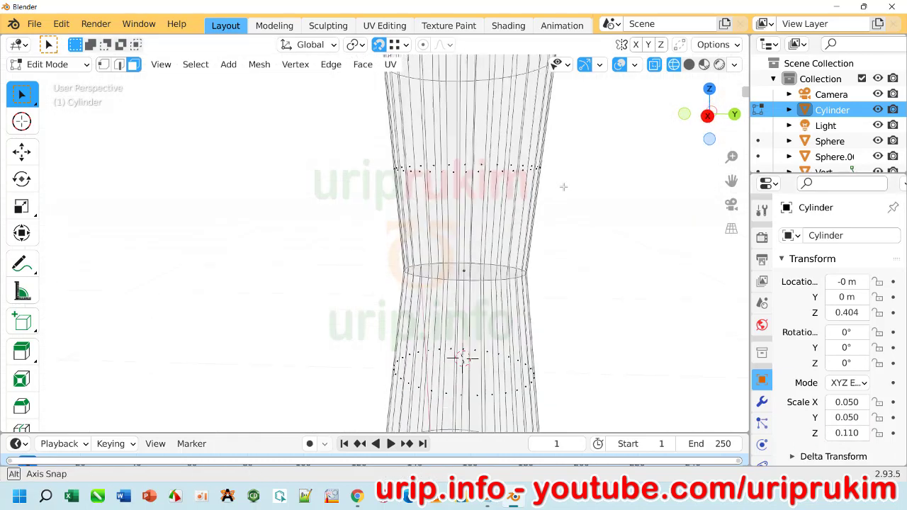
{"action": "middle_click_drag", "start_coordinate": [557, 213], "coordinate": [552, 227]}
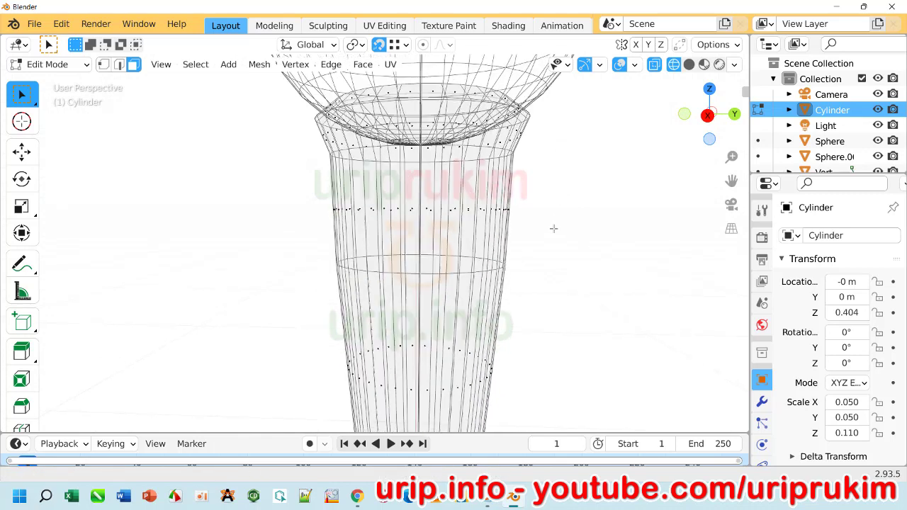
{"action": "left_click", "coordinate": [690, 64]}
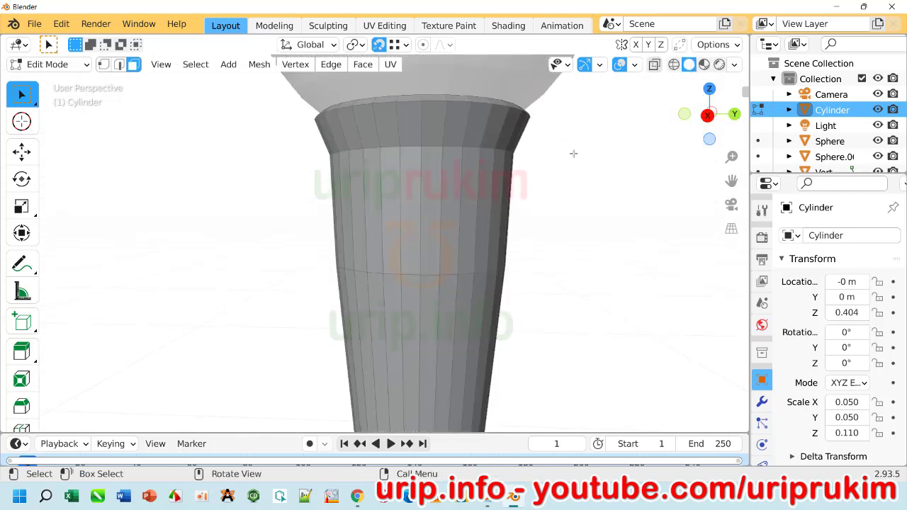
{"action": "scroll", "coordinate": [560, 156], "scroll_direction": "up", "scroll_amount": 2, "text": "shift"}
{"action": "scroll", "coordinate": [546, 157], "scroll_direction": "down", "scroll_amount": 3, "text": "shift"}
{"action": "scroll", "coordinate": [525, 160], "scroll_direction": "down", "scroll_amount": 3, "text": "shift"}
{"action": "scroll", "coordinate": [502, 164], "scroll_direction": "down", "scroll_amount": 2, "text": "shift"}
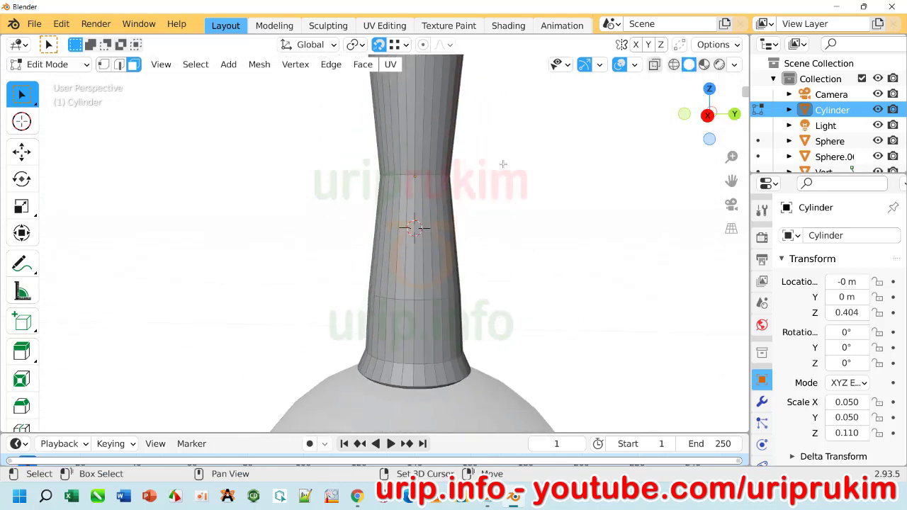
{"action": "mouse_move", "coordinate": [496, 292]}
{"action": "middle_mouse_down"}
{"action": "mouse_move", "coordinate": [488, 272]}
{"action": "mouse_move", "coordinate": [499, 269]}
{"action": "mouse_move", "coordinate": [509, 223]}
{"action": "middle_mouse_up"}
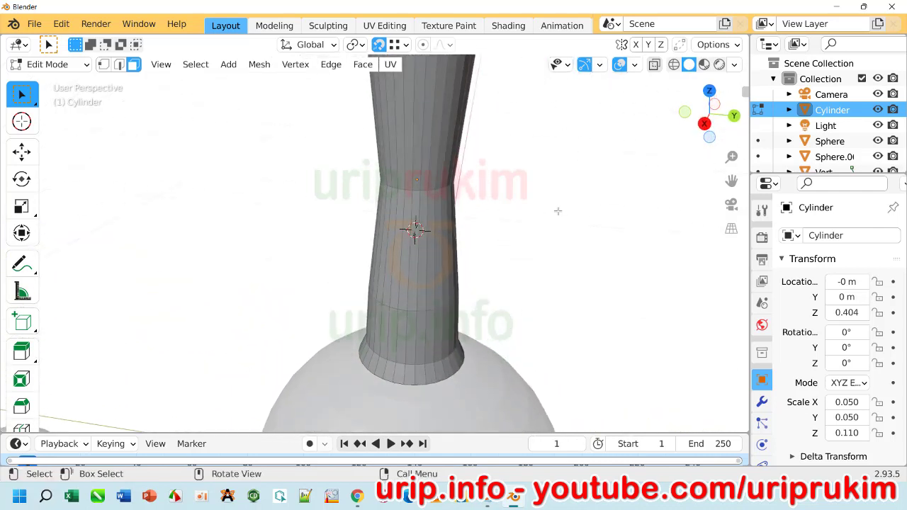
{"action": "left_click", "coordinate": [704, 124]}
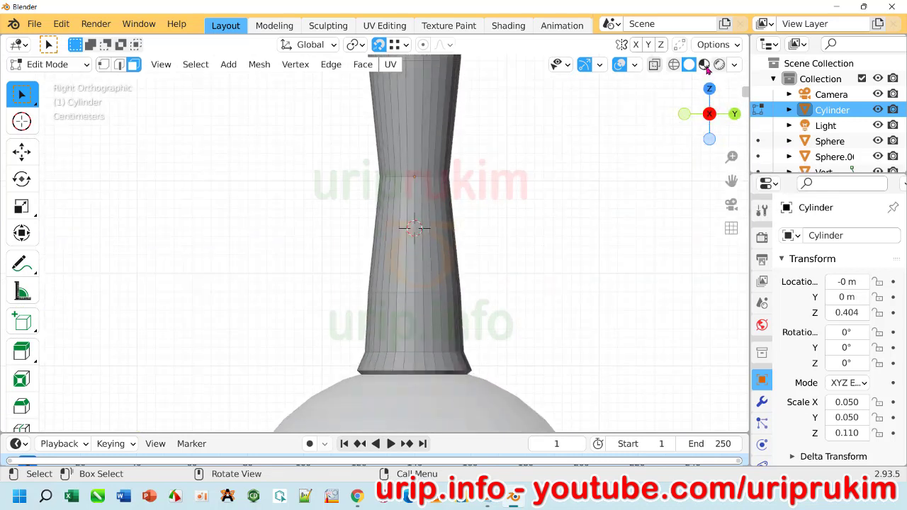
{"action": "left_click", "coordinate": [674, 64]}
{"action": "left_click", "coordinate": [48, 65]}
Step: Enter Edit Mode on the cylinder and bring its top and upper sphere into view
{"action": "left_click", "coordinate": [56, 80]}
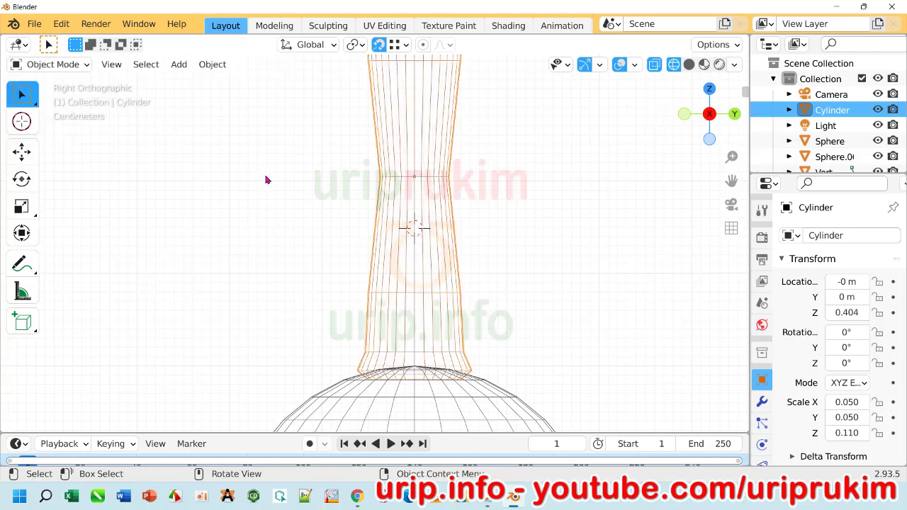
{"action": "scroll", "coordinate": [528, 281], "scroll_direction": "down", "scroll_amount": 3}
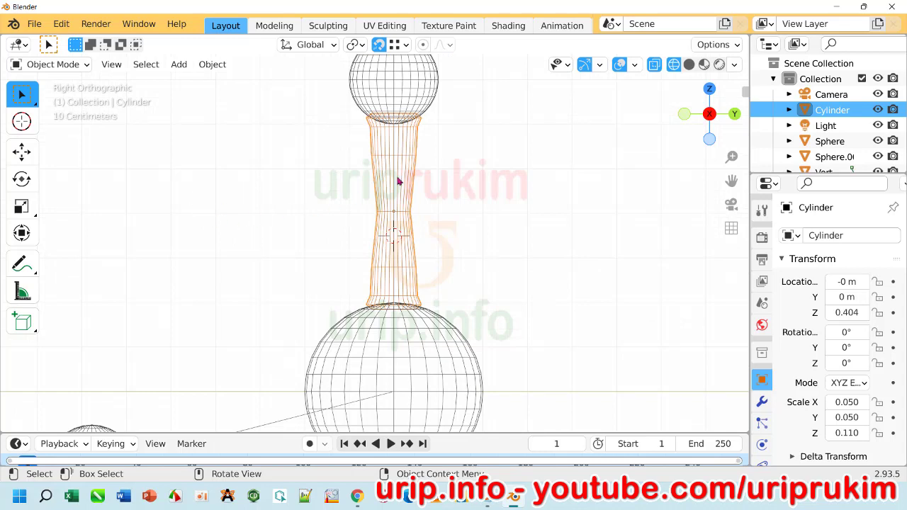
{"action": "key", "text": "Tab"}
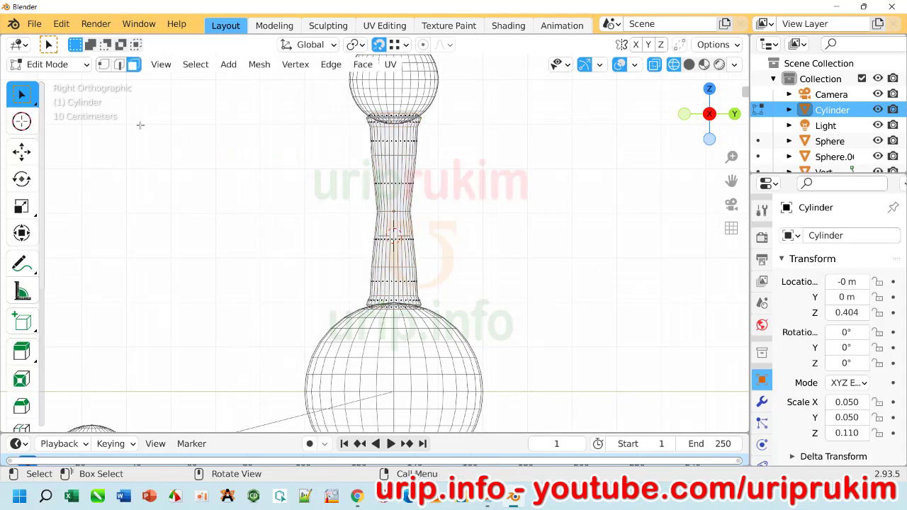
{"action": "scroll", "coordinate": [466, 110], "scroll_direction": "up", "scroll_amount": 1}
{"action": "scroll", "coordinate": [466, 110], "scroll_direction": "up", "scroll_amount": 2}
{"action": "scroll", "coordinate": [508, 125], "scroll_direction": "up", "scroll_amount": 1}
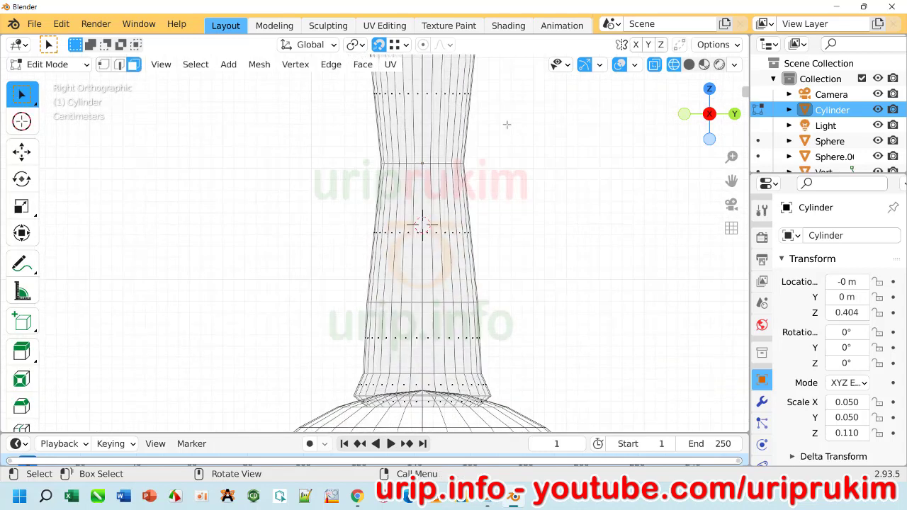
{"action": "mouse_move", "coordinate": [508, 125]}
{"action": "middle_mouse_down", "text": "shift"}
{"action": "mouse_move", "coordinate": [477, 277]}
{"action": "mouse_move", "coordinate": [489, 305]}
{"action": "middle_mouse_up", "text": "shift"}
Step: Select the cylinder's top vertex ring in vertex mode and widen it slightly
{"action": "left_click_drag", "start_coordinate": [306, 168], "coordinate": [487, 183]}
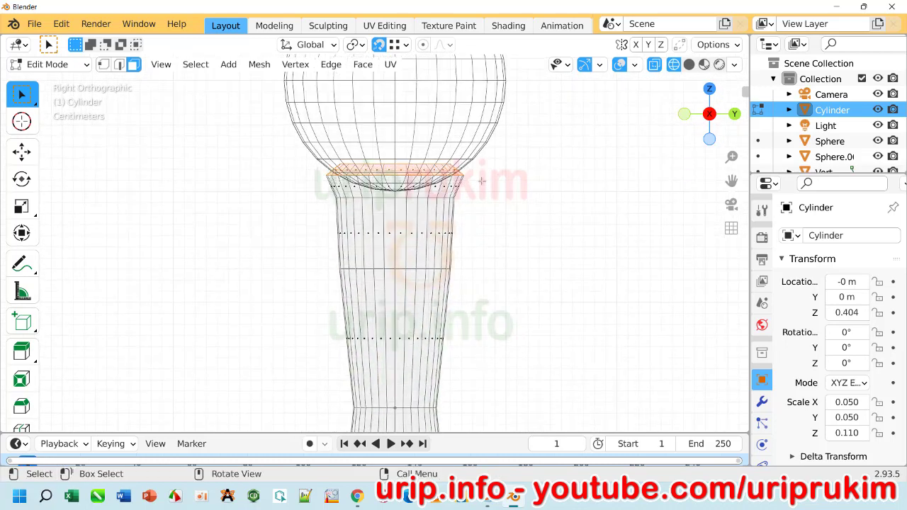
{"action": "left_click", "coordinate": [103, 64]}
{"action": "left_click", "coordinate": [306, 170]}
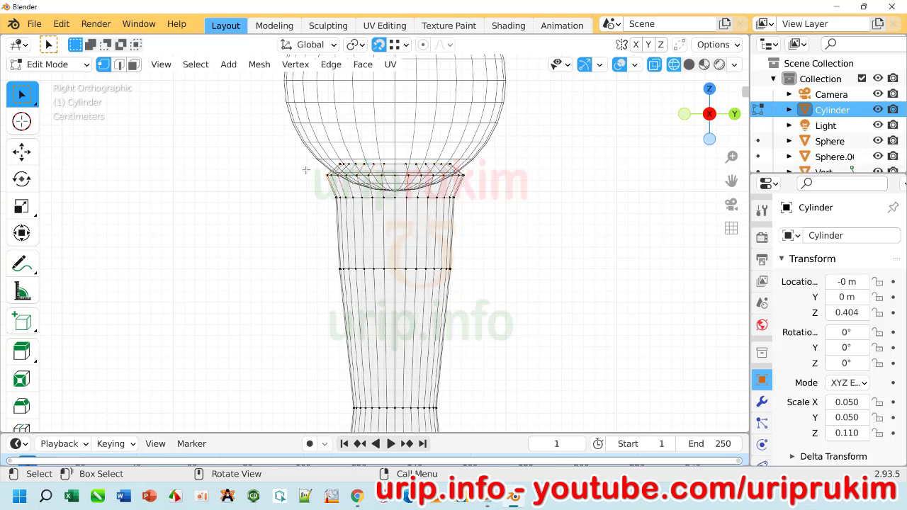
{"action": "left_click_drag", "start_coordinate": [312, 170], "coordinate": [489, 183]}
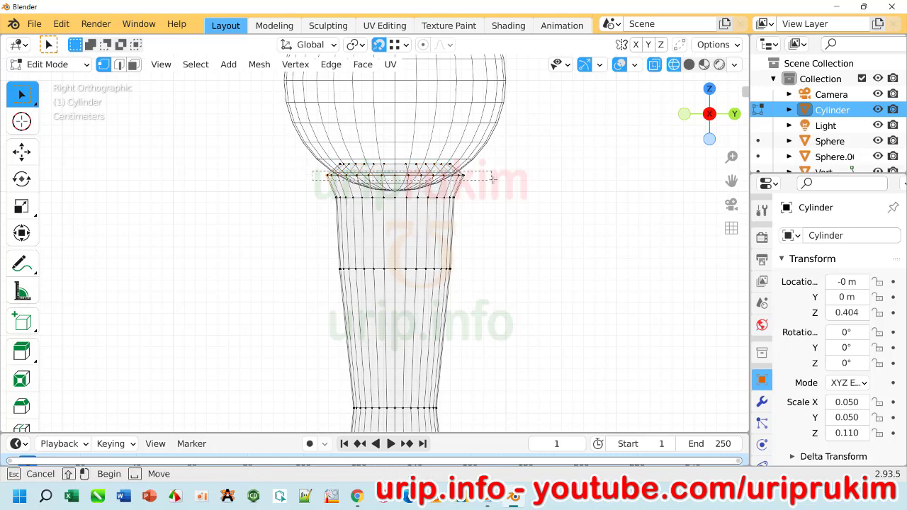
{"action": "key", "text": "s"}
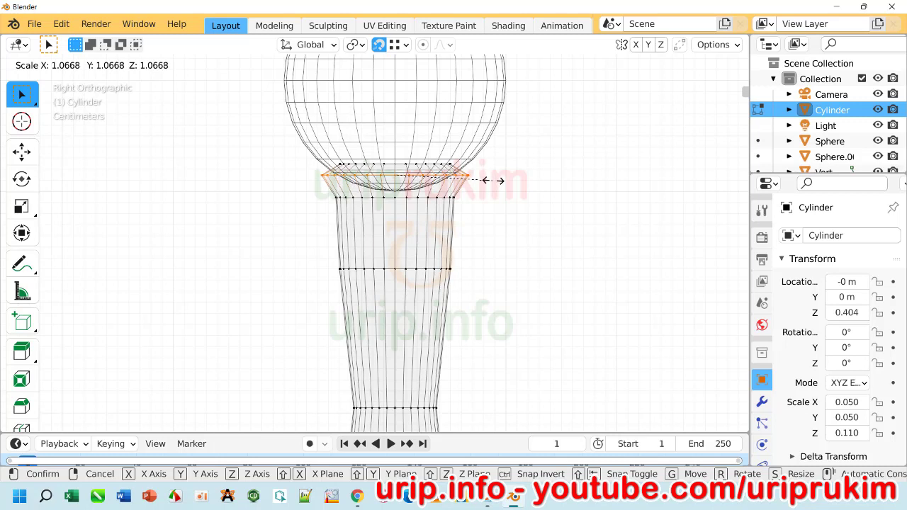
{"action": "left_click", "coordinate": [490, 179]}
{"action": "scroll", "coordinate": [520, 215], "scroll_direction": "down", "scroll_amount": 5}
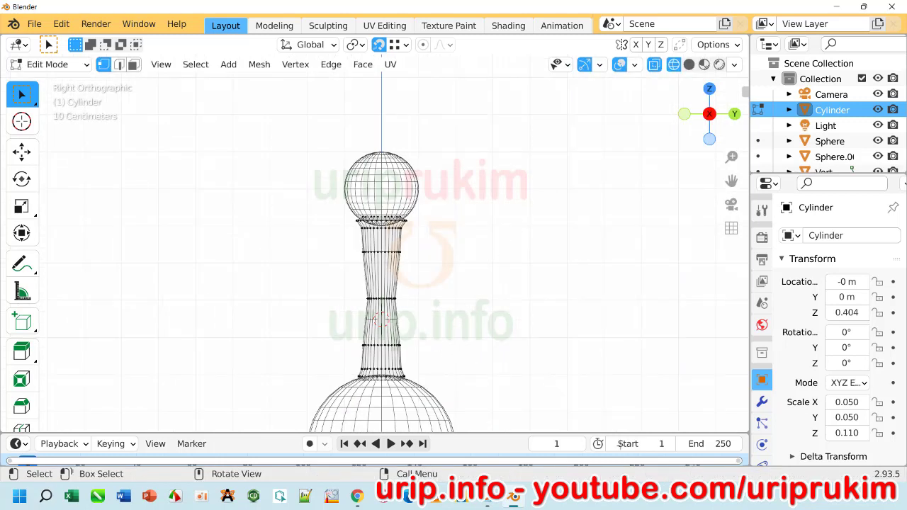
Step: Change the cylinder's Z scale from 0.110 to 0.105
{"action": "left_click", "coordinate": [845, 433]}
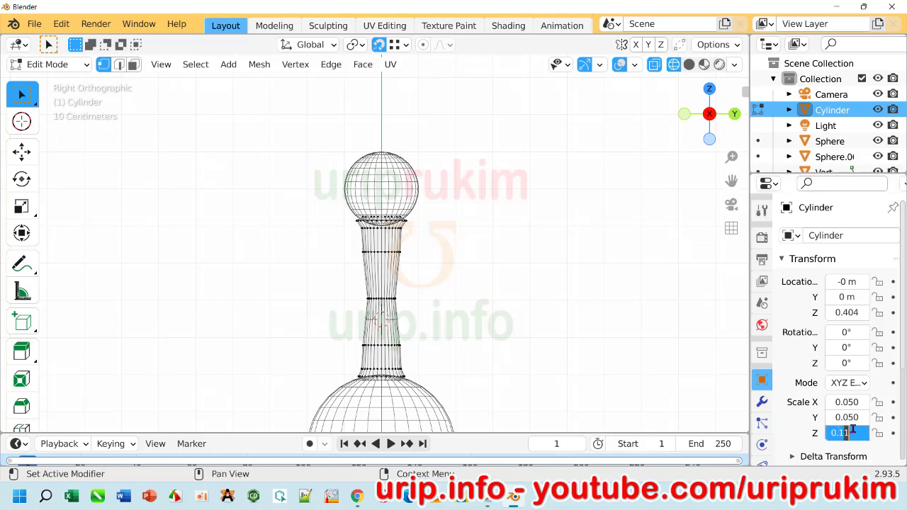
{"action": "key", "text": "BackSpace"}
{"action": "type", "text": "05"}
{"action": "key", "text": "Return"}
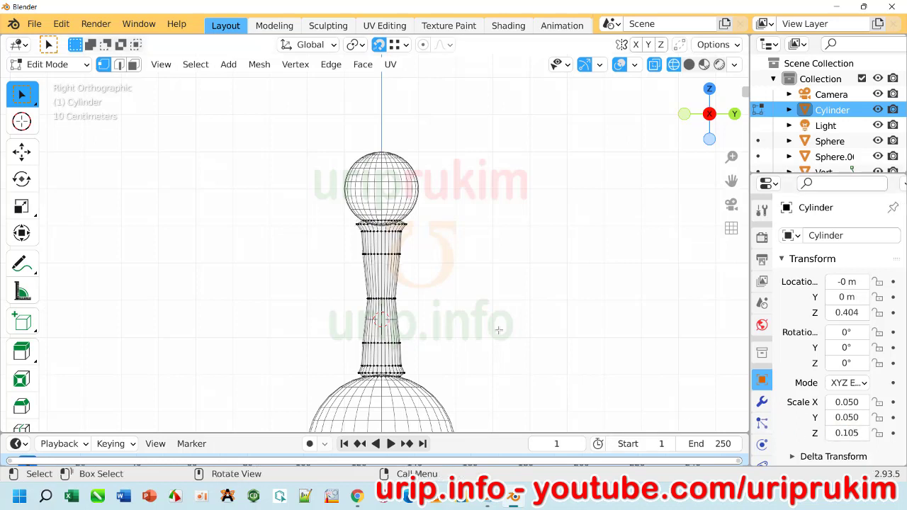
{"action": "scroll", "coordinate": [440, 339], "scroll_direction": "up", "scroll_amount": 3}
{"action": "scroll", "coordinate": [489, 262], "scroll_direction": "down", "scroll_amount": 2}
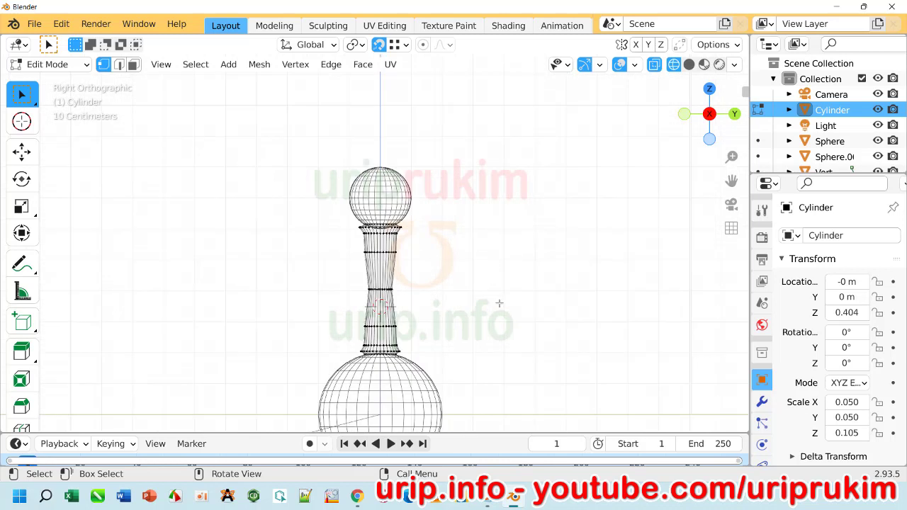
{"action": "left_click", "coordinate": [62, 67]}
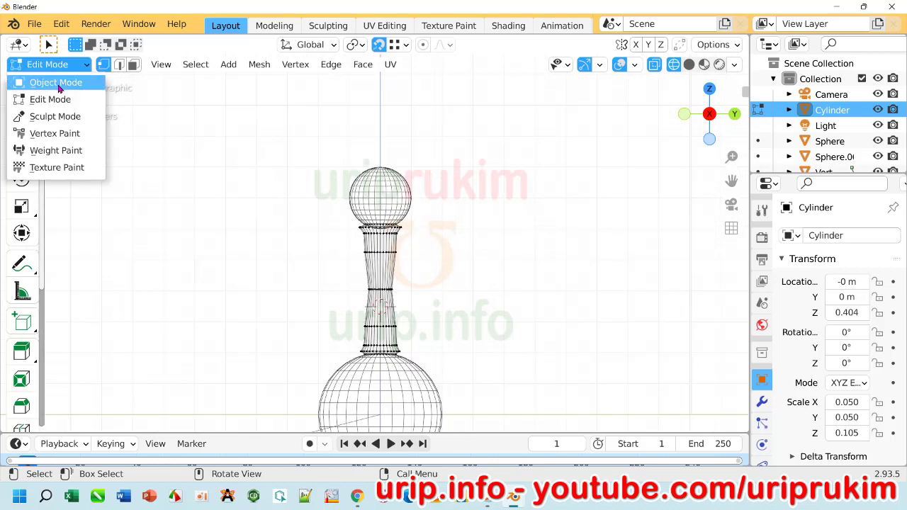
Step: In Object Mode, duplicate the hourglass cylinder and drop the copy left of the model
{"action": "left_click", "coordinate": [64, 82]}
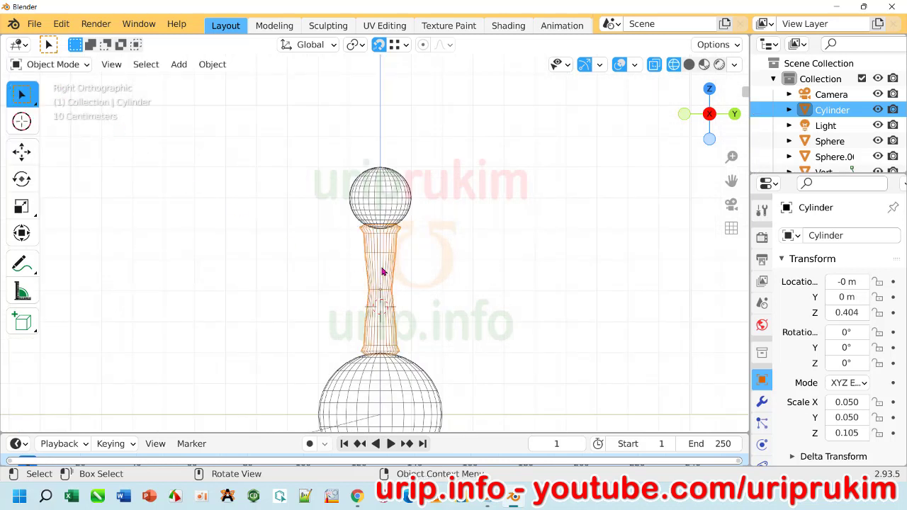
{"action": "left_click", "coordinate": [383, 271]}
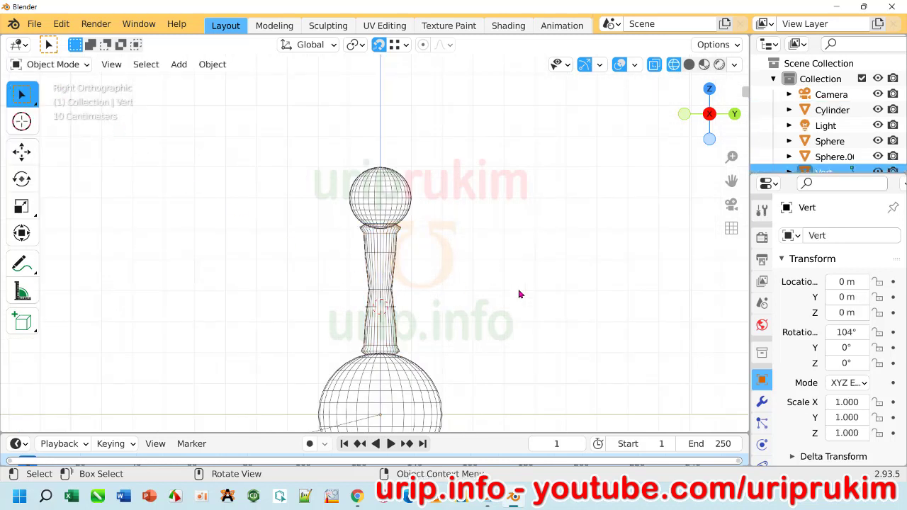
{"action": "left_click", "coordinate": [383, 279]}
{"action": "scroll", "coordinate": [515, 292], "scroll_direction": "down", "scroll_amount": 1}
{"action": "scroll", "coordinate": [516, 291], "scroll_direction": "down", "scroll_amount": 1}
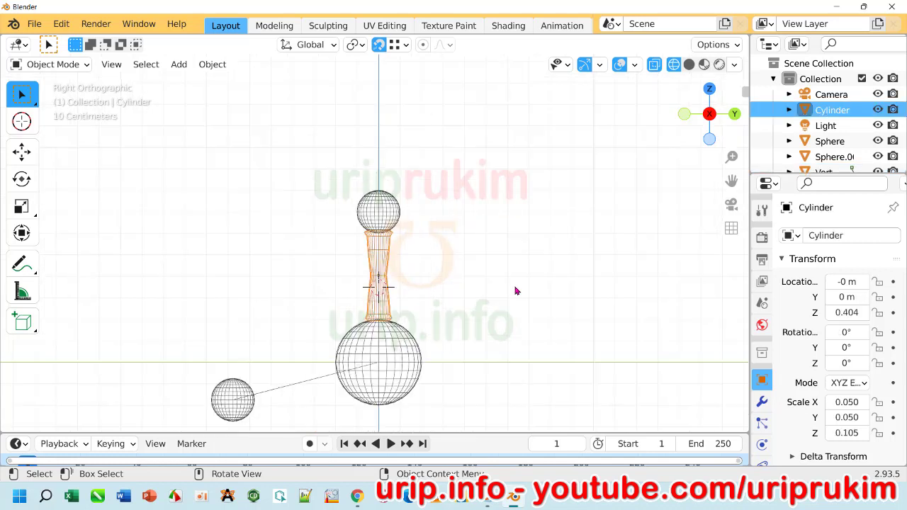
{"action": "key", "text": "shift+d"}
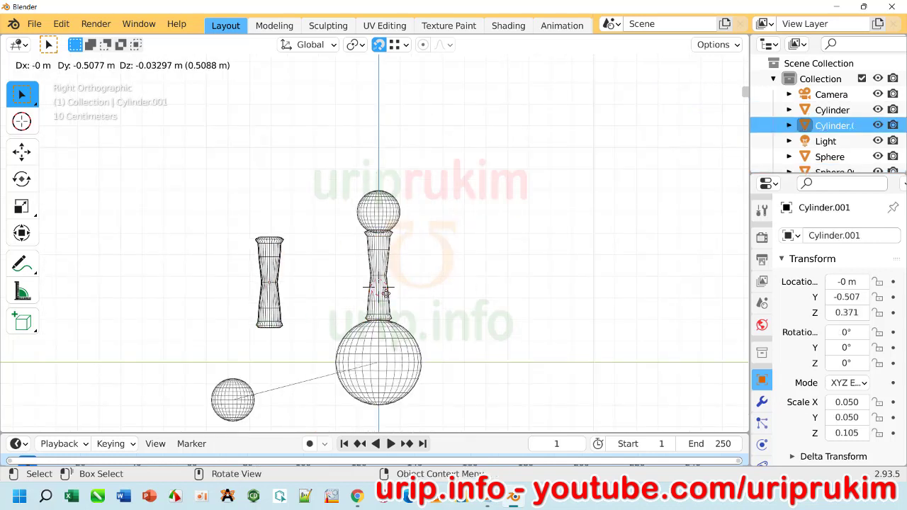
{"action": "left_click", "coordinate": [334, 281]}
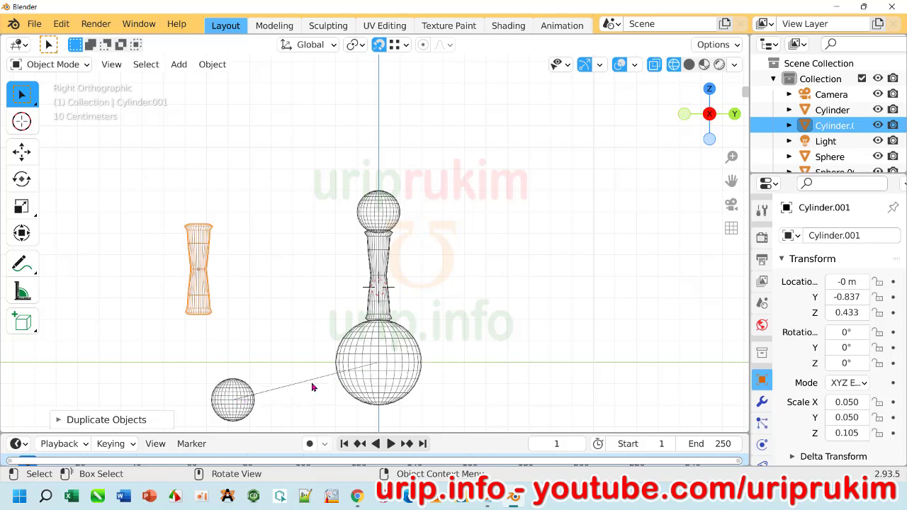
Step: Set snapping to Edge with Align Rotation to Target enabled
{"action": "left_click", "coordinate": [406, 46]}
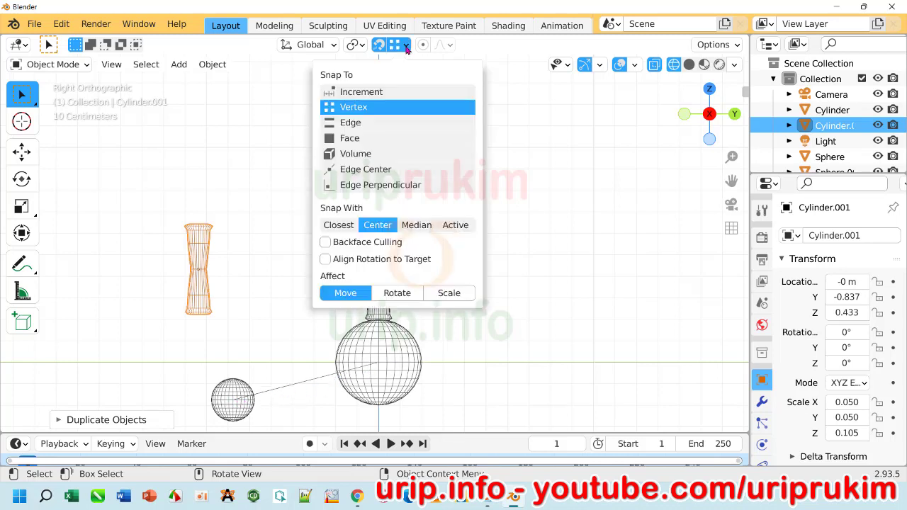
{"action": "left_click", "coordinate": [357, 124]}
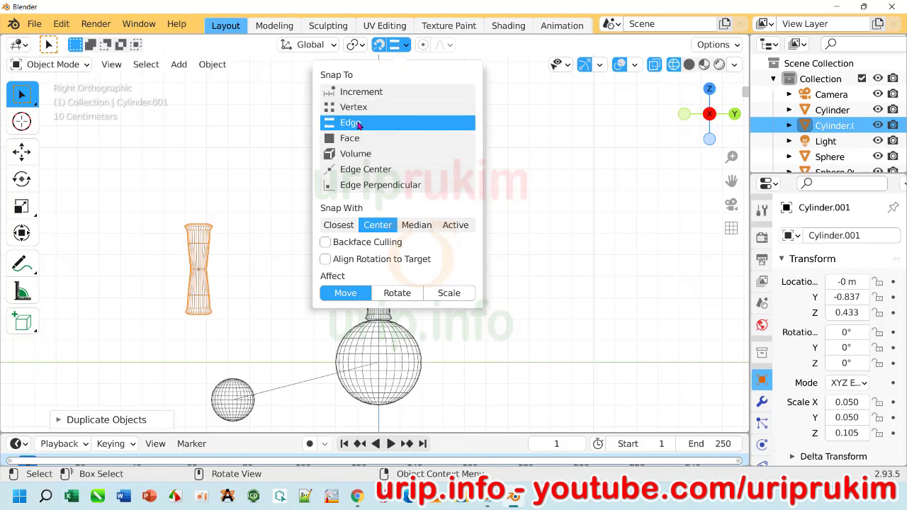
{"action": "left_click", "coordinate": [380, 260]}
Step: Move the duplicate between the left and central spheres, then view it solid-shaded
{"action": "left_click", "coordinate": [537, 283]}
{"action": "key", "text": "ctrl+z"}
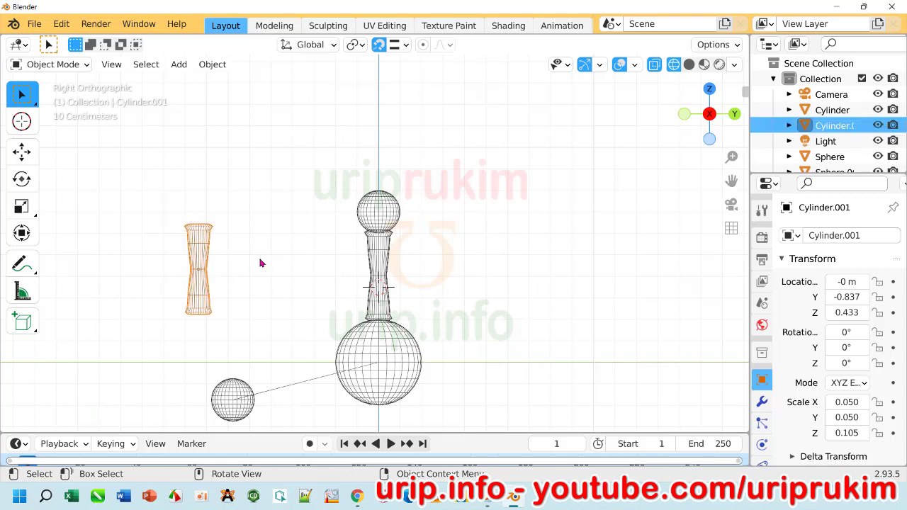
{"action": "key", "text": "g"}
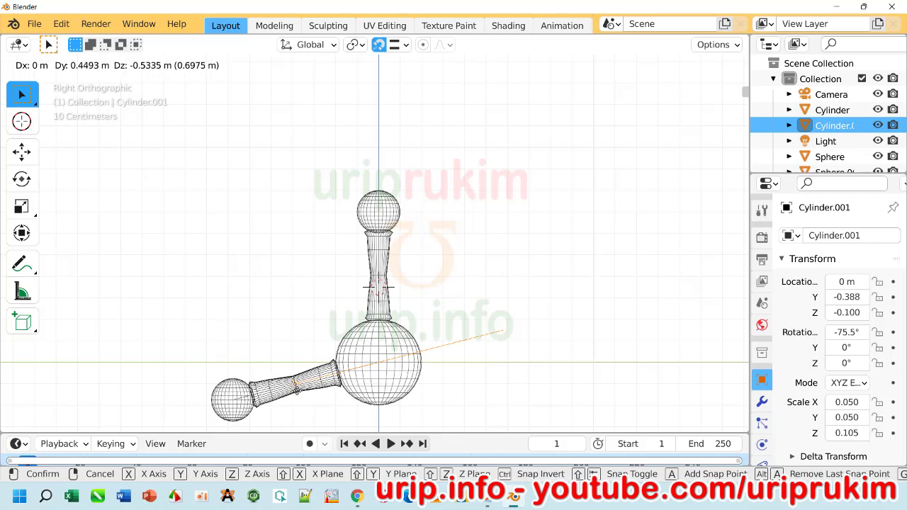
{"action": "left_click", "coordinate": [296, 388]}
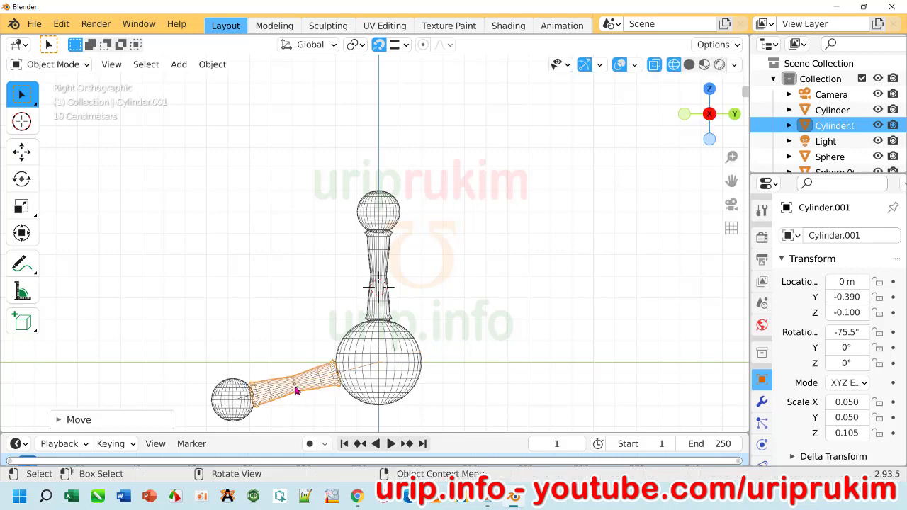
{"action": "scroll", "coordinate": [336, 402], "scroll_direction": "up", "scroll_amount": 4}
{"action": "scroll", "coordinate": [335, 396], "scroll_direction": "up", "scroll_amount": 3}
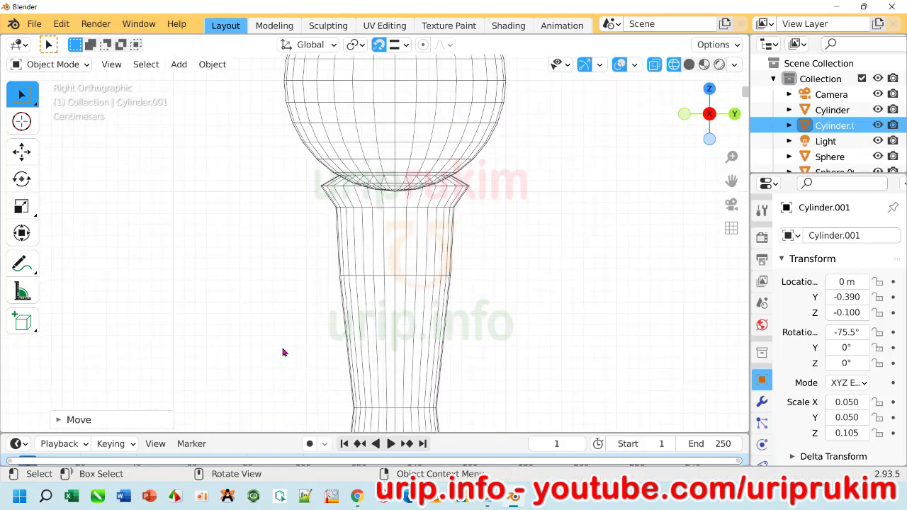
{"action": "mouse_move", "coordinate": [283, 350]}
{"action": "middle_mouse_down", "text": "shift"}
{"action": "mouse_move", "coordinate": [338, 177]}
{"action": "mouse_move", "coordinate": [395, 355]}
{"action": "middle_mouse_up", "text": "shift"}
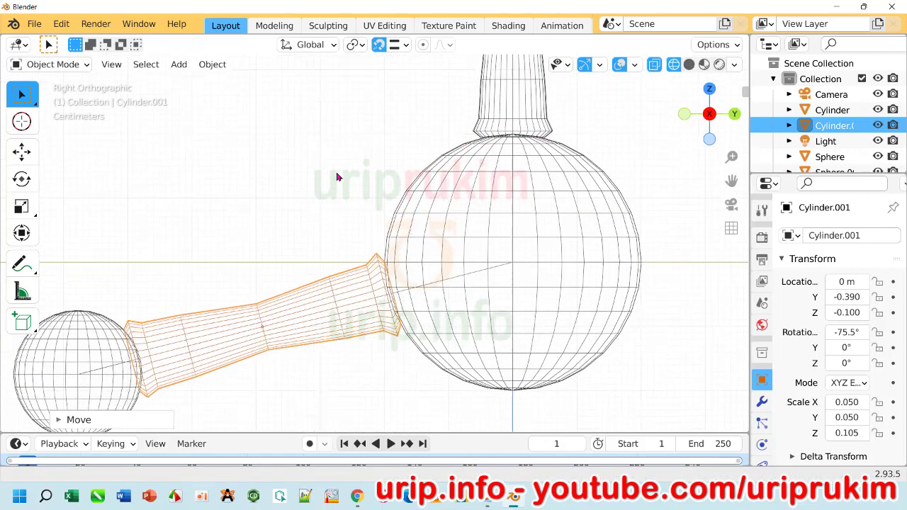
{"action": "left_click", "coordinate": [386, 365]}
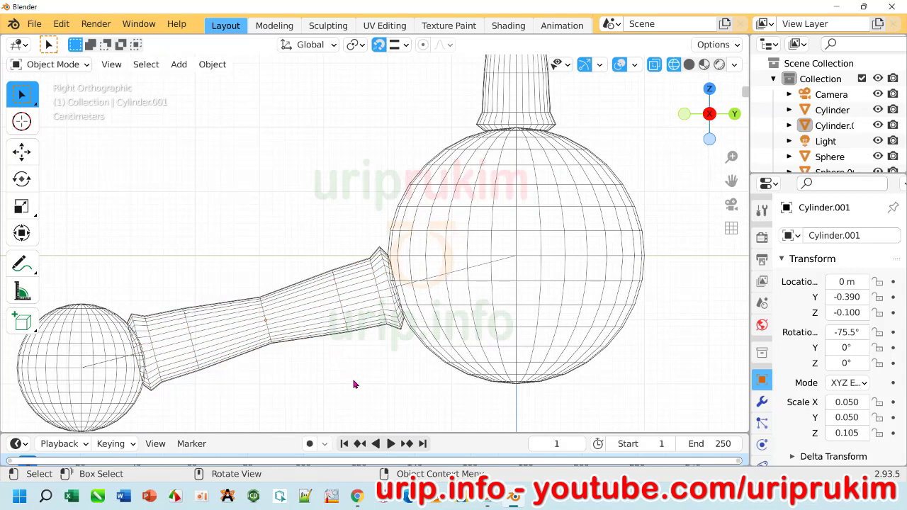
{"action": "scroll", "coordinate": [311, 269], "scroll_direction": "down", "scroll_amount": 2}
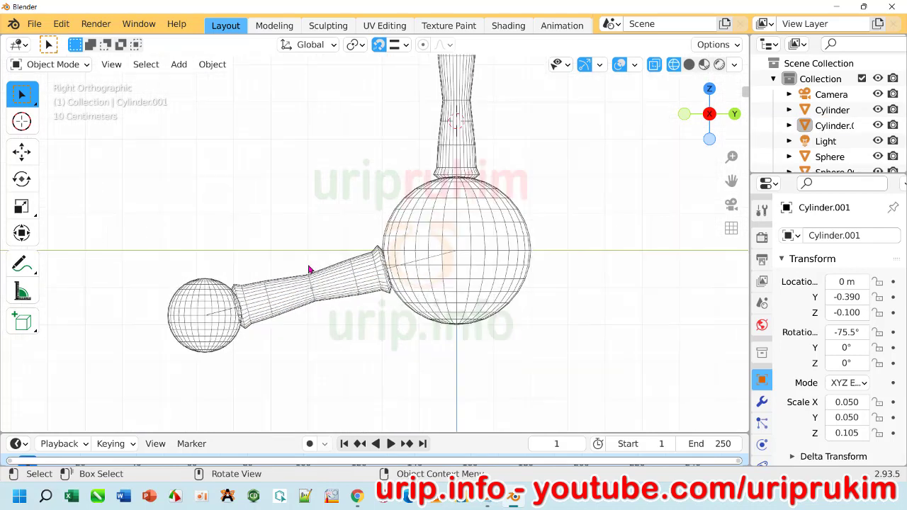
{"action": "scroll", "coordinate": [310, 271], "scroll_direction": "down", "scroll_amount": 4}
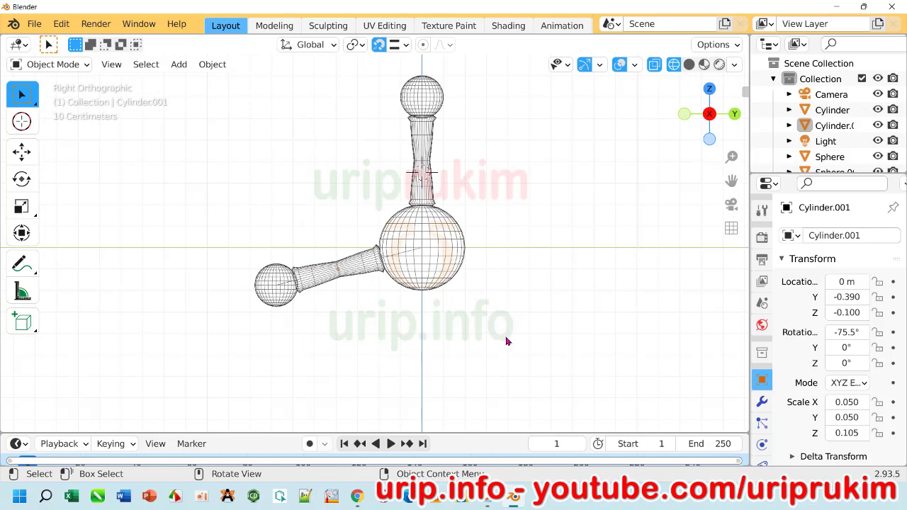
{"action": "left_click", "coordinate": [704, 65]}
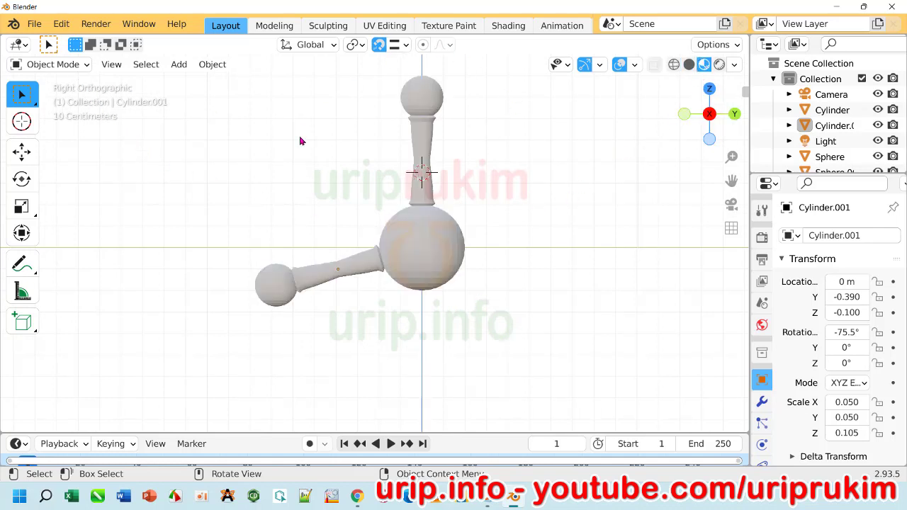
{"action": "left_click", "coordinate": [426, 100]}
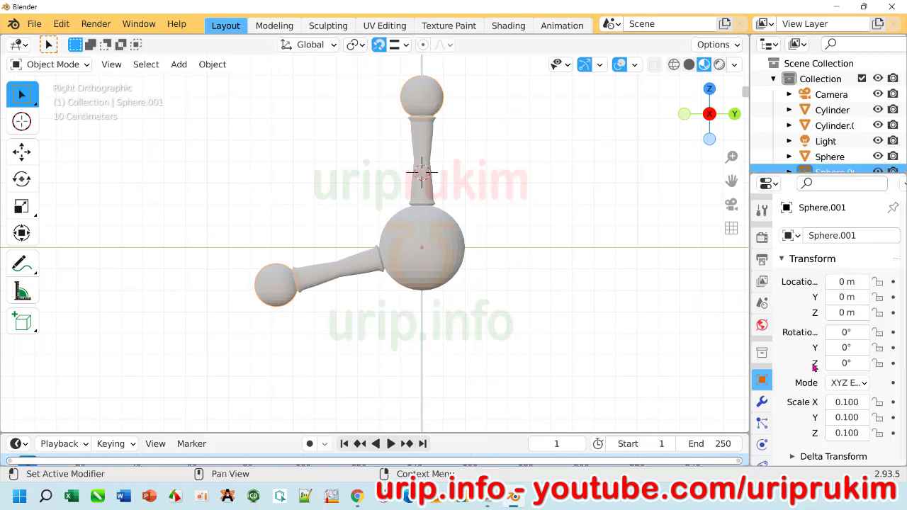
Step: Give the small sphere a new material with a full white base colour
{"action": "scroll", "coordinate": [762, 440], "scroll_direction": "down", "scroll_amount": 4}
{"action": "left_click", "coordinate": [762, 419]}
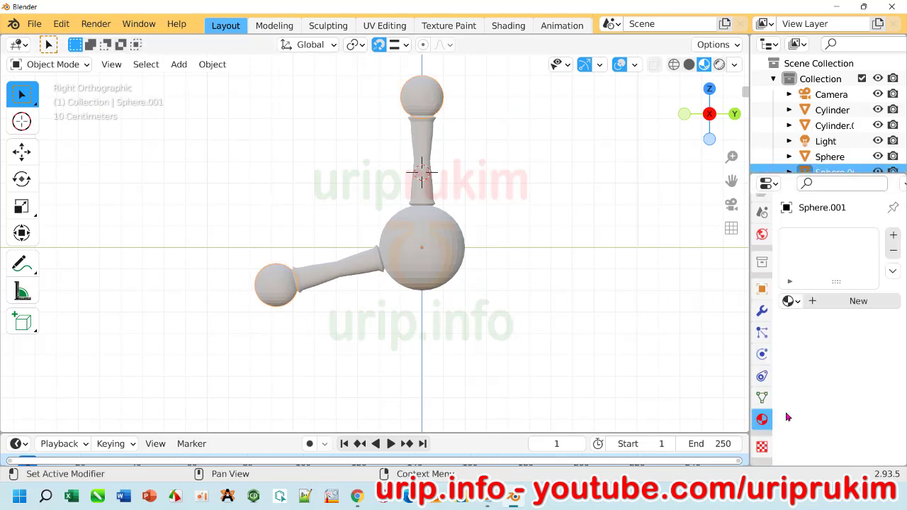
{"action": "left_click", "coordinate": [817, 305]}
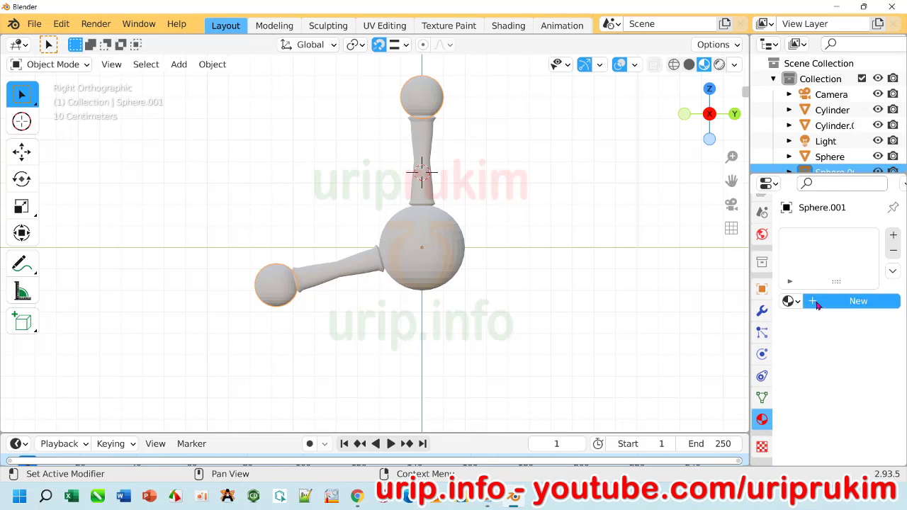
{"action": "double_click", "coordinate": [813, 303]}
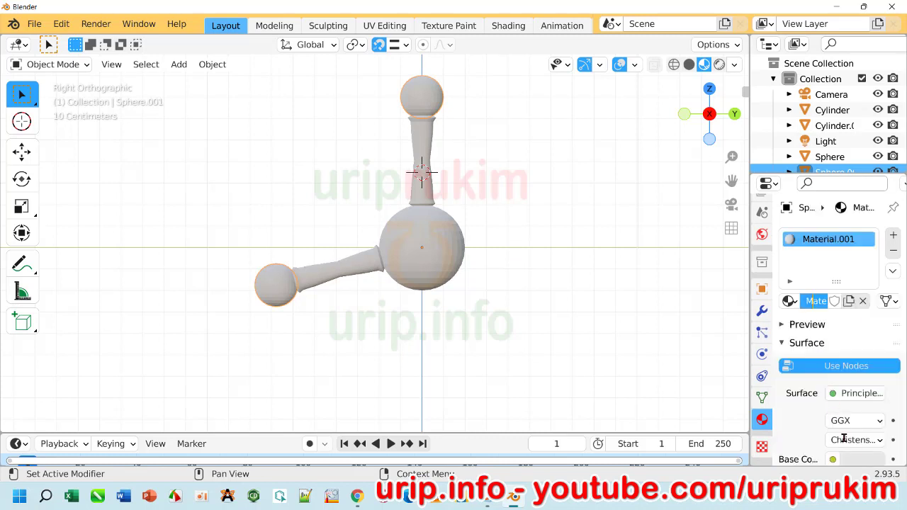
{"action": "left_click", "coordinate": [862, 458]}
{"action": "left_click", "coordinate": [864, 460]}
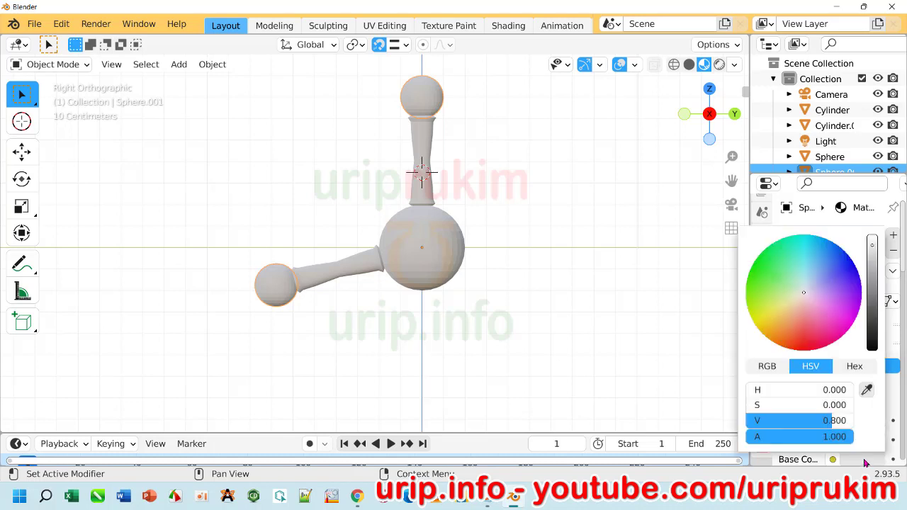
{"action": "left_click_drag", "start_coordinate": [876, 249], "coordinate": [873, 238]}
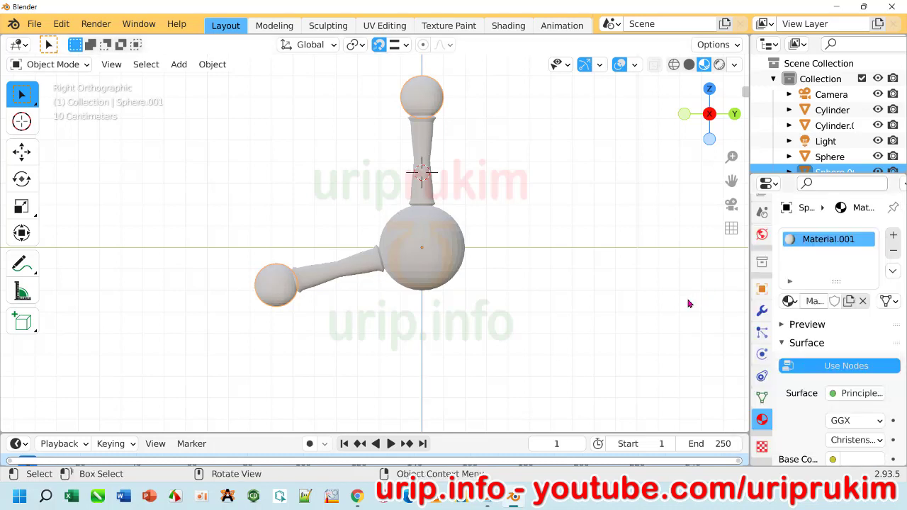
Step: Give the large central sphere a new red material
{"action": "left_click", "coordinate": [446, 241]}
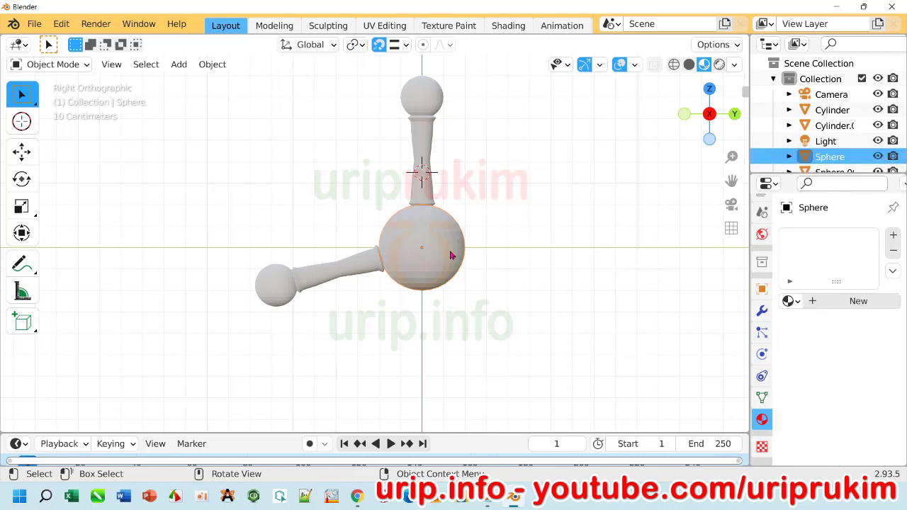
{"action": "left_click", "coordinate": [821, 305]}
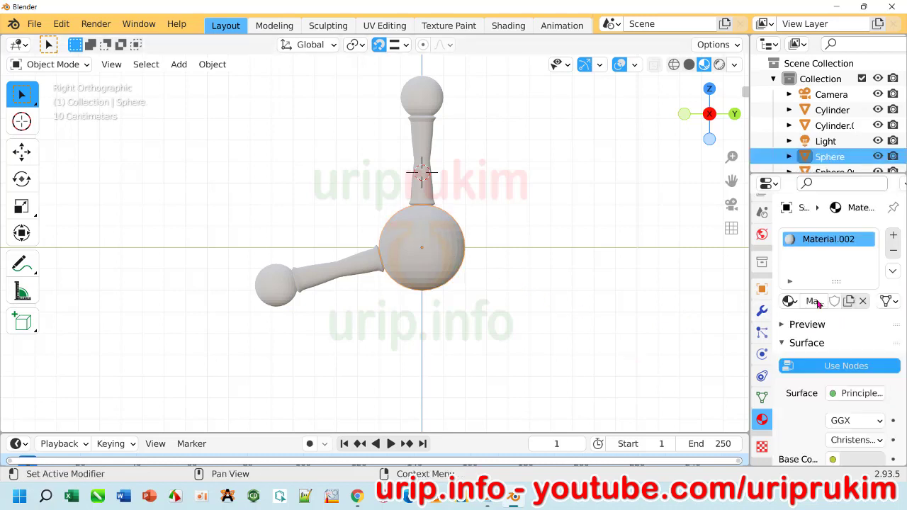
{"action": "left_click", "coordinate": [861, 460]}
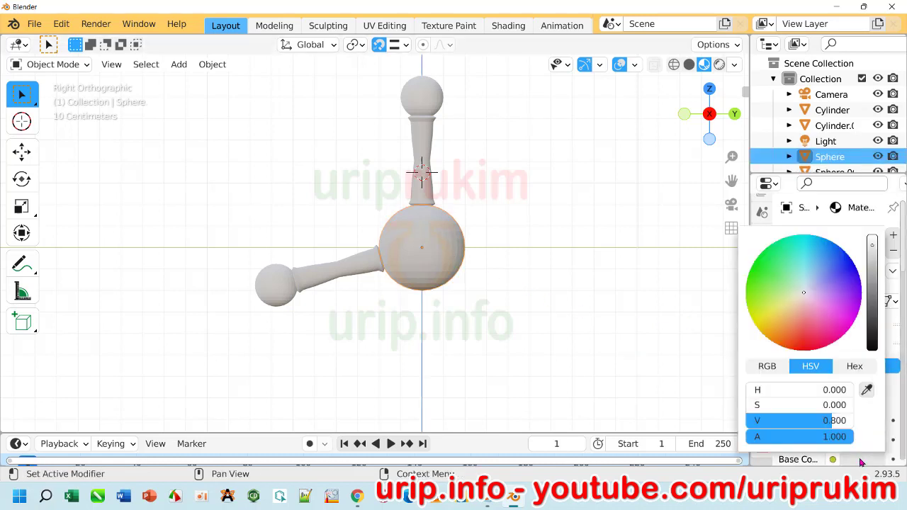
{"action": "left_click", "coordinate": [806, 347]}
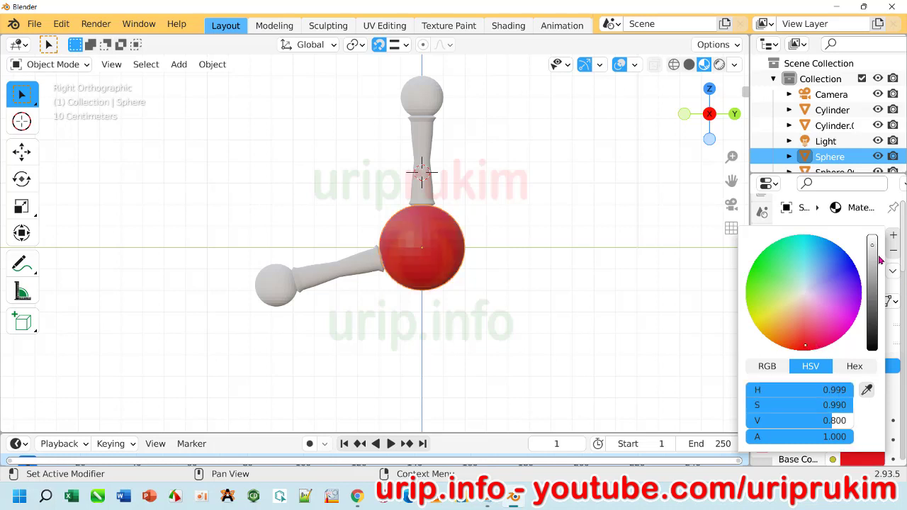
{"action": "left_click", "coordinate": [501, 208]}
Step: Give the vertical cylinder a new material with a slightly darker off-white base colour
{"action": "left_click", "coordinate": [422, 150]}
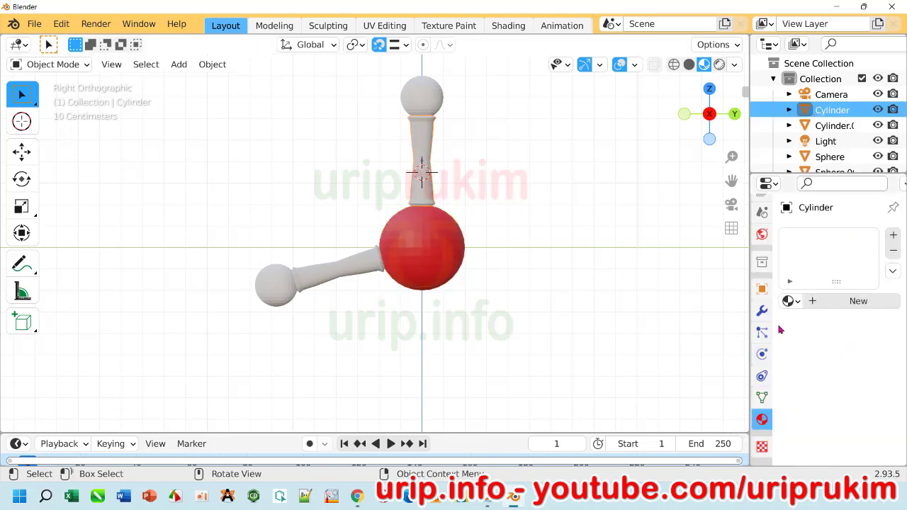
{"action": "left_click", "coordinate": [814, 301]}
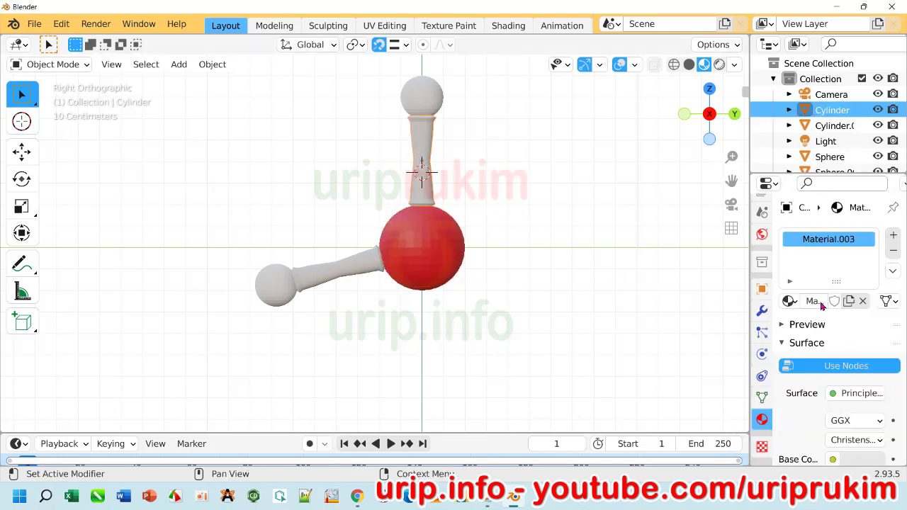
{"action": "left_click", "coordinate": [868, 464]}
{"action": "left_click_drag", "start_coordinate": [874, 261], "coordinate": [872, 257]}
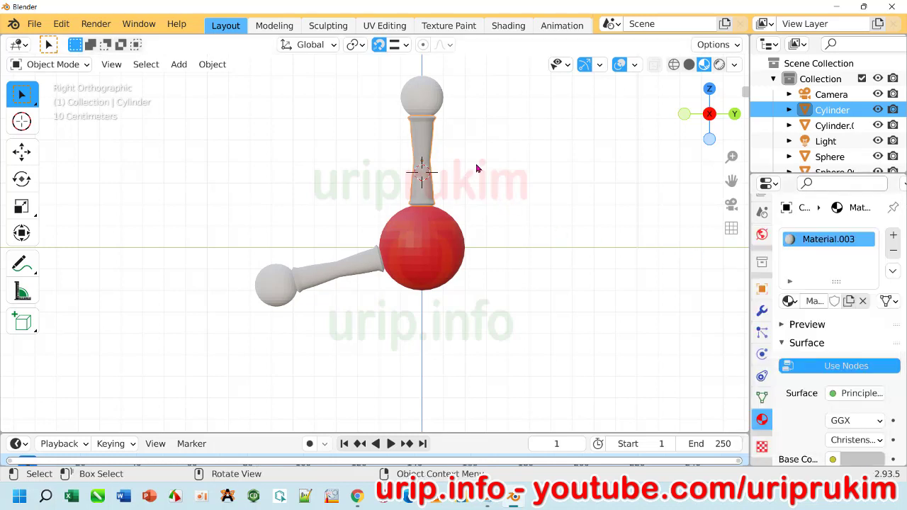
{"action": "left_click", "coordinate": [504, 303]}
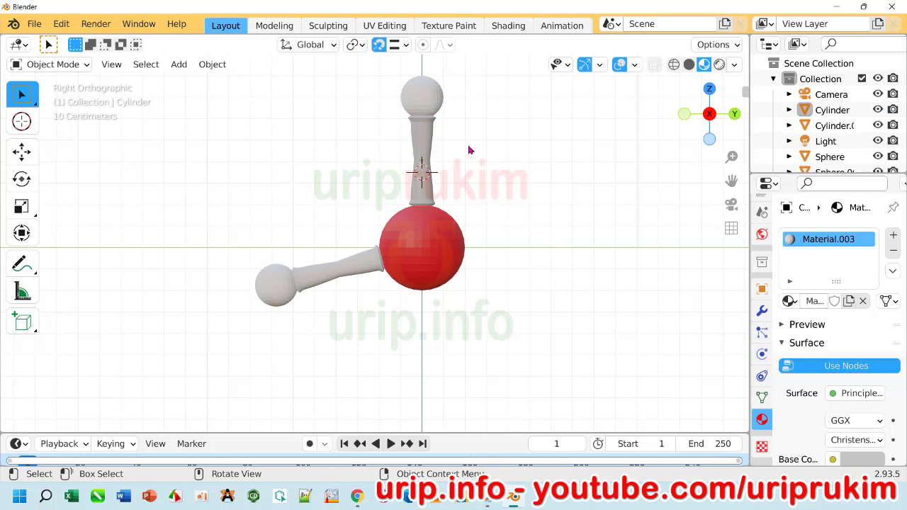
Step: Apply Shade Smooth to the vertical cylinder, viewing it in solid shading
{"action": "scroll", "coordinate": [453, 139], "scroll_direction": "up", "scroll_amount": 2}
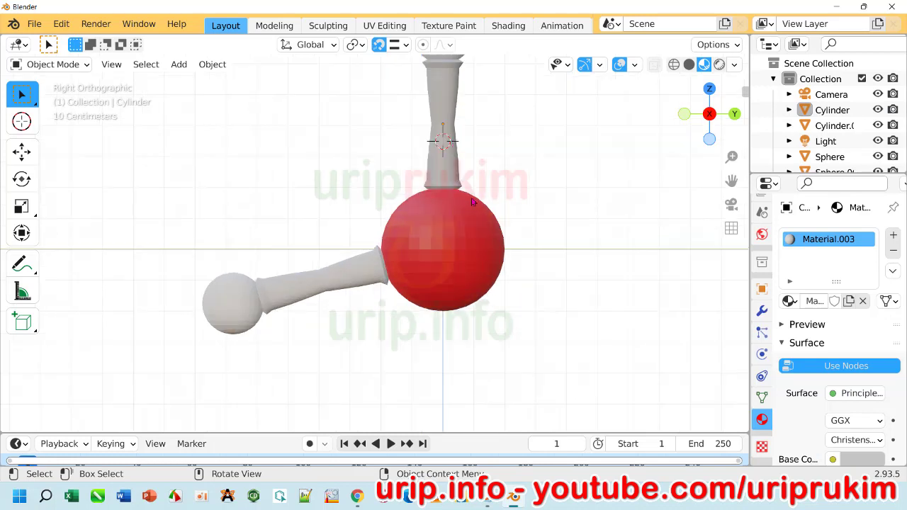
{"action": "right_click", "coordinate": [457, 249]}
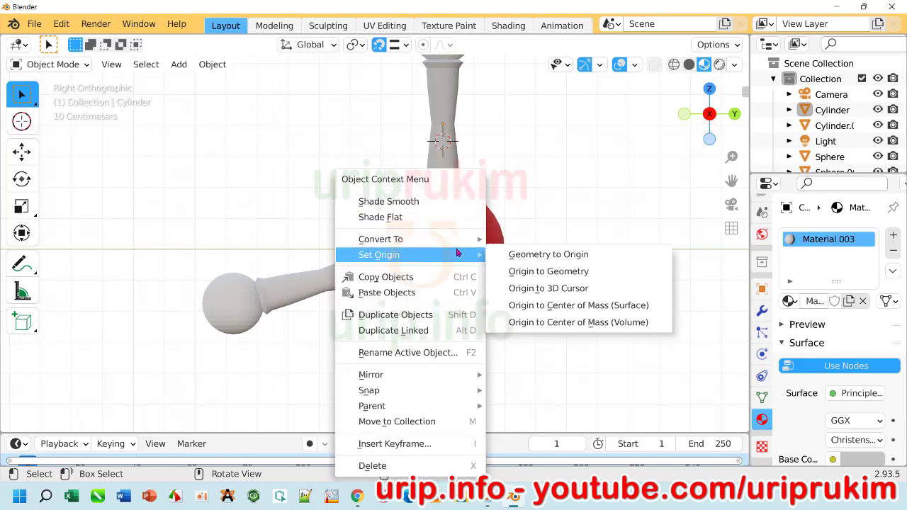
{"action": "left_click", "coordinate": [413, 205]}
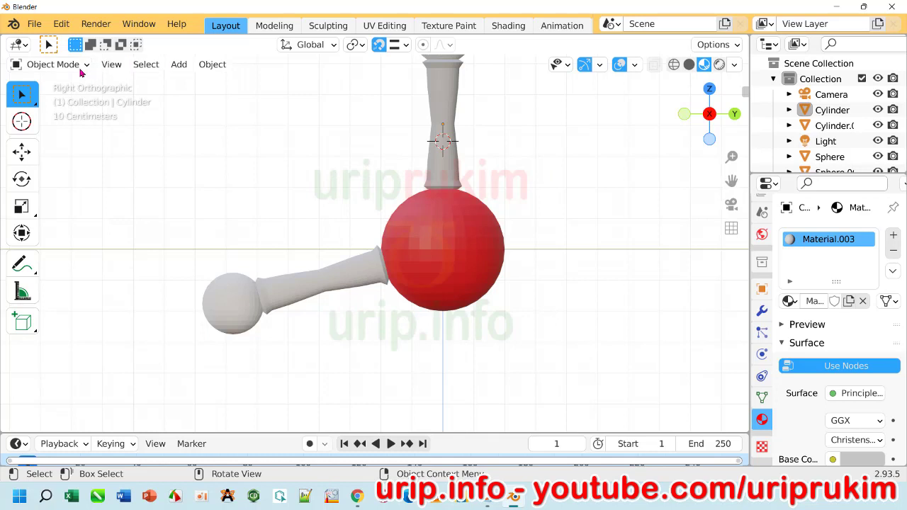
{"action": "left_click", "coordinate": [689, 65]}
{"action": "right_click", "coordinate": [453, 242]}
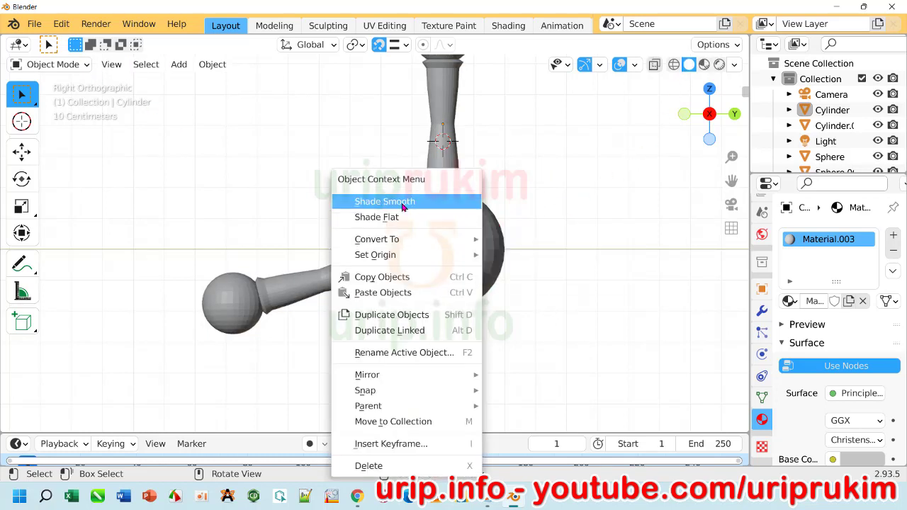
{"action": "left_click", "coordinate": [443, 198]}
Step: Shade Smooth the red central sphere and return to Material Preview
{"action": "left_click", "coordinate": [434, 239]}
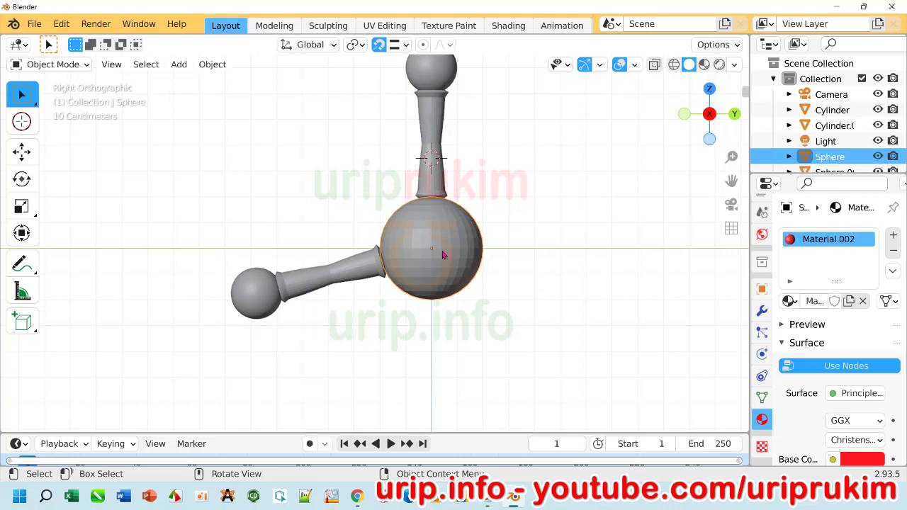
{"action": "right_click", "coordinate": [443, 256]}
{"action": "left_click", "coordinate": [394, 204]}
{"action": "left_click", "coordinate": [553, 221]}
{"action": "scroll", "coordinate": [359, 259], "scroll_direction": "up", "scroll_amount": 3}
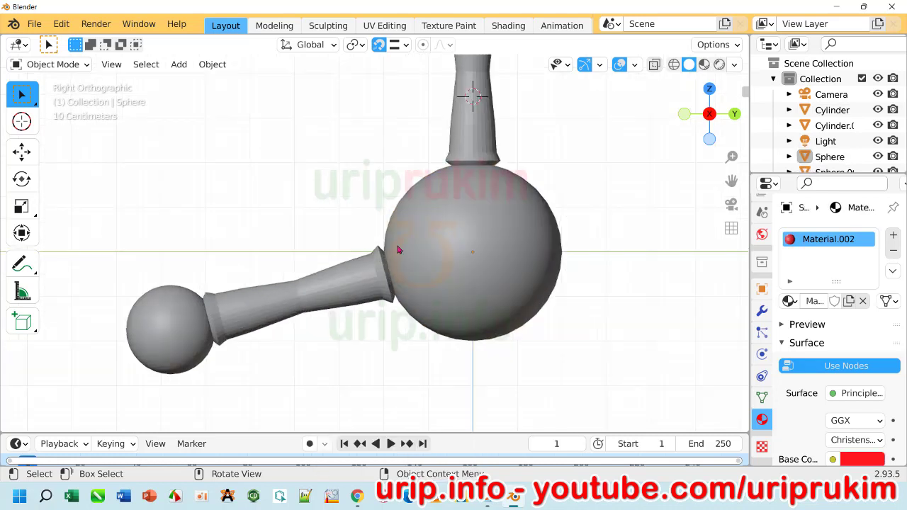
{"action": "scroll", "coordinate": [368, 266], "scroll_direction": "down", "scroll_amount": 1}
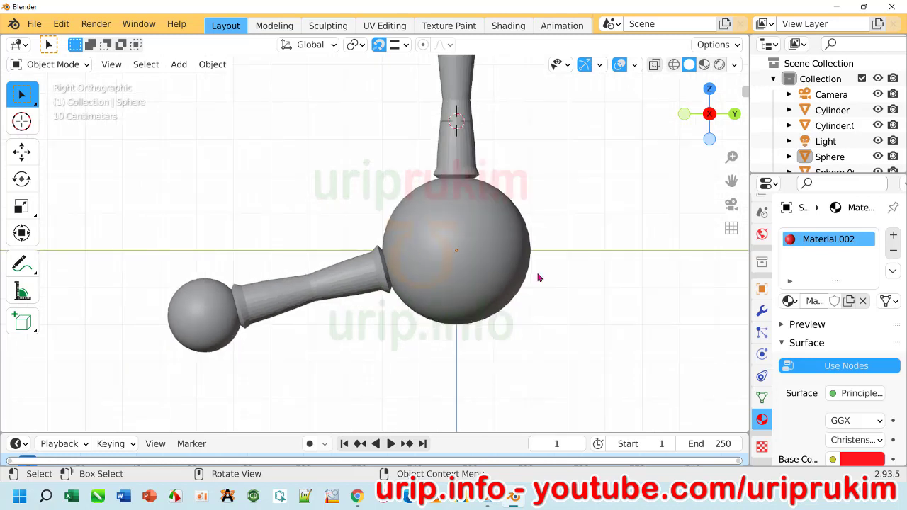
{"action": "left_click", "coordinate": [704, 65]}
{"action": "scroll", "coordinate": [569, 181], "scroll_direction": "down", "scroll_amount": 2}
{"action": "scroll", "coordinate": [567, 181], "scroll_direction": "down", "scroll_amount": 1}
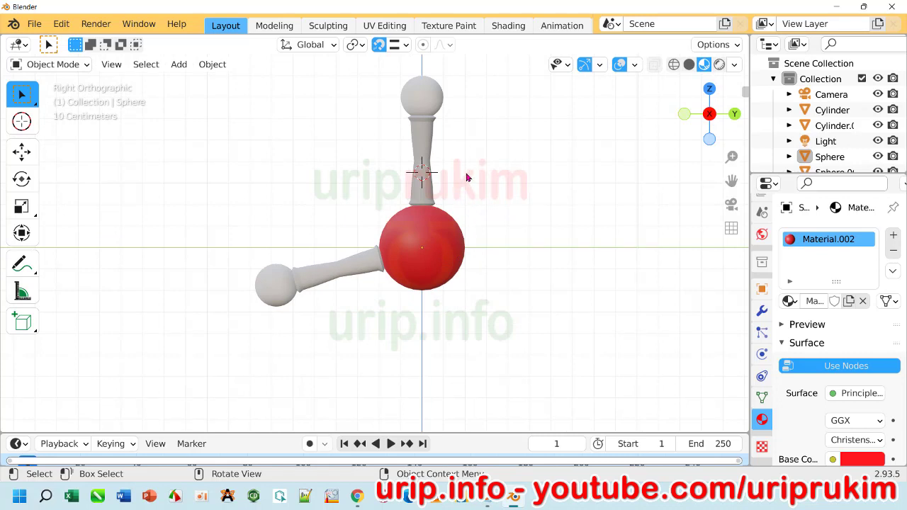
Step: Lower roughness on the red sphere, white end spheres (~0.09) and vertical cylinder (0.106)
{"action": "scroll", "coordinate": [833, 423], "scroll_direction": "down", "scroll_amount": 3}
{"action": "scroll", "coordinate": [832, 424], "scroll_direction": "down", "scroll_amount": 2}
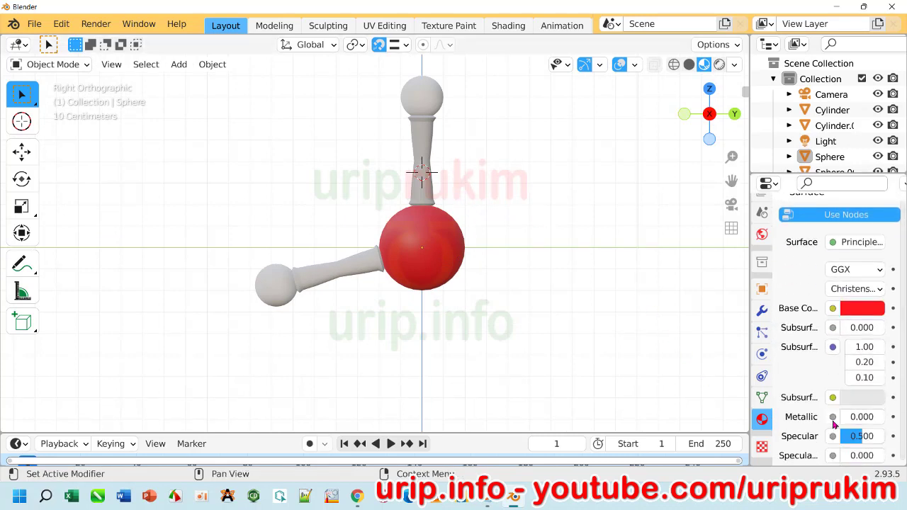
{"action": "scroll", "coordinate": [833, 424], "scroll_direction": "down", "scroll_amount": 3}
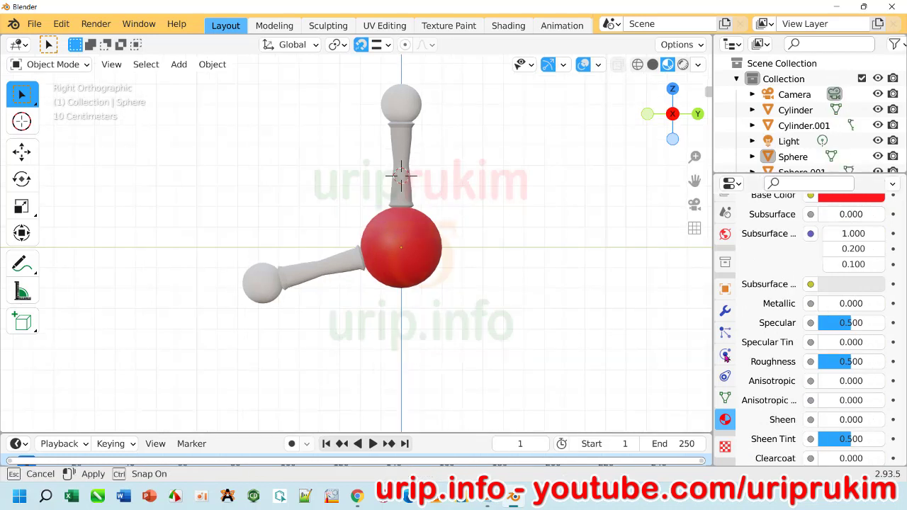
{"action": "left_click_drag", "start_coordinate": [851, 368], "coordinate": [825, 361]}
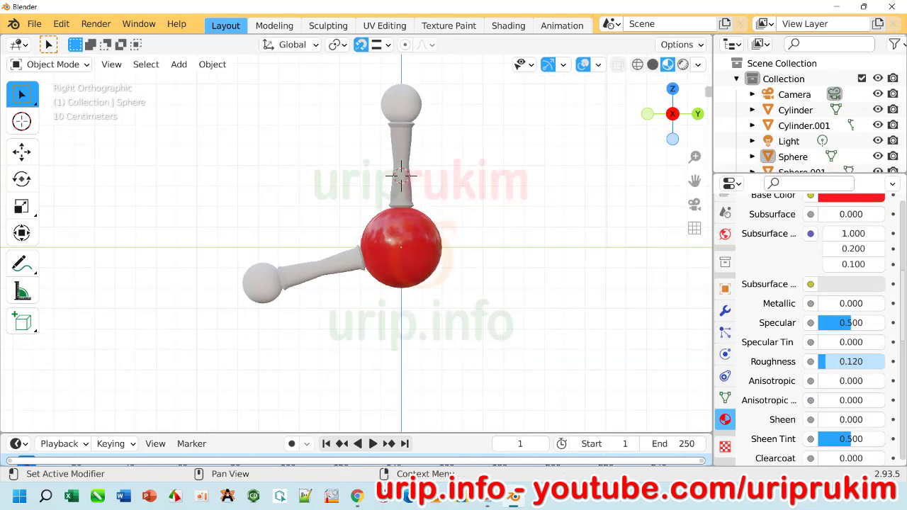
{"action": "left_click", "coordinate": [414, 106]}
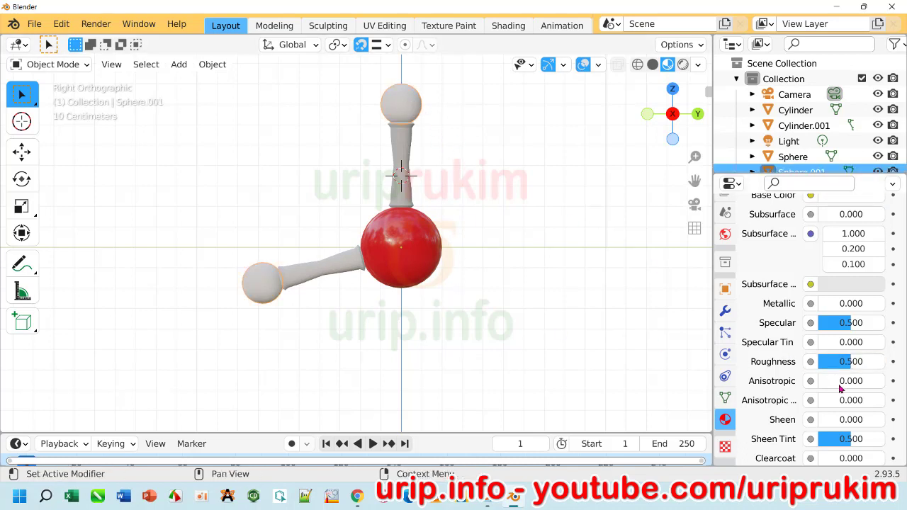
{"action": "left_click_drag", "start_coordinate": [852, 364], "coordinate": [825, 363]}
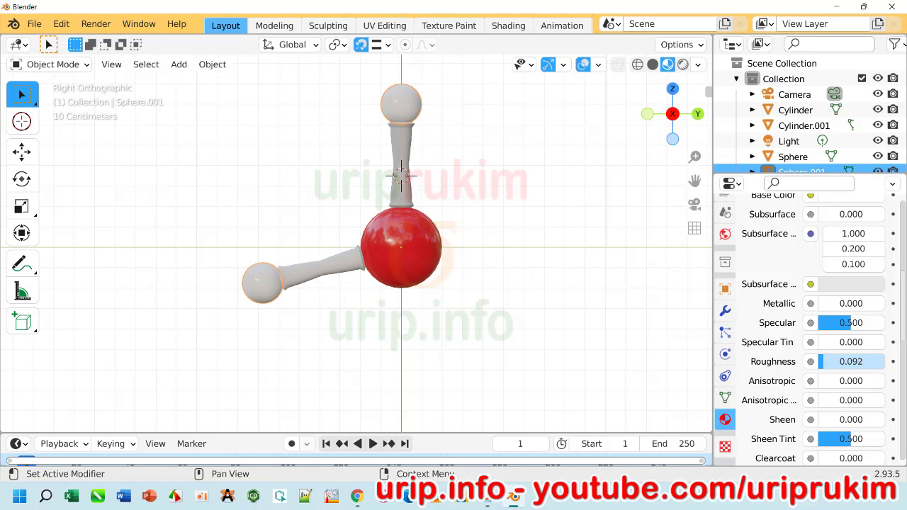
{"action": "left_click", "coordinate": [504, 344]}
{"action": "left_click", "coordinate": [404, 152]}
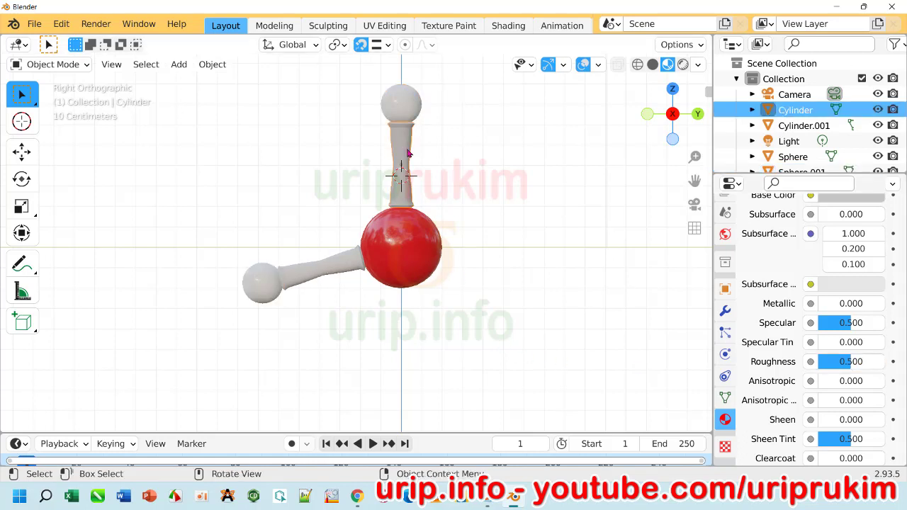
{"action": "key", "text": "ctrl+v"}
{"action": "left_click", "coordinate": [435, 308]}
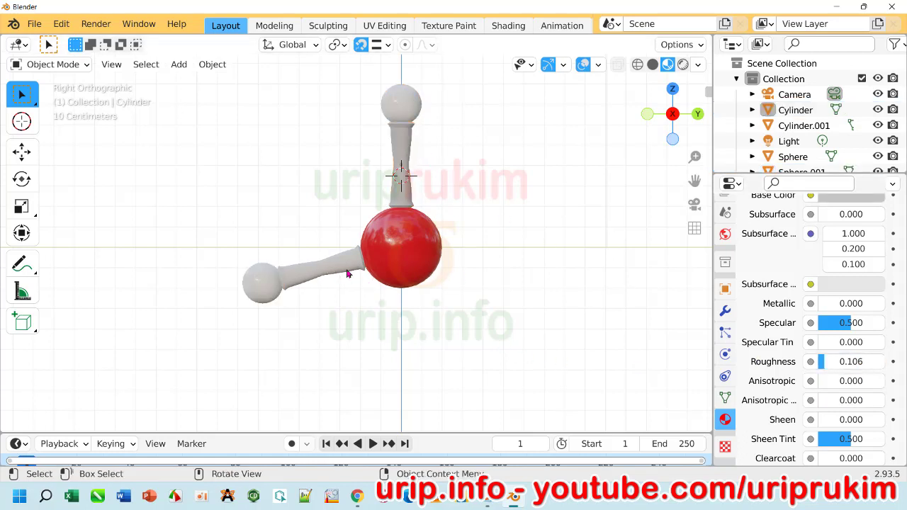
Step: Assign Material.003 to the sloping Cylinder.001
{"action": "left_click", "coordinate": [340, 282]}
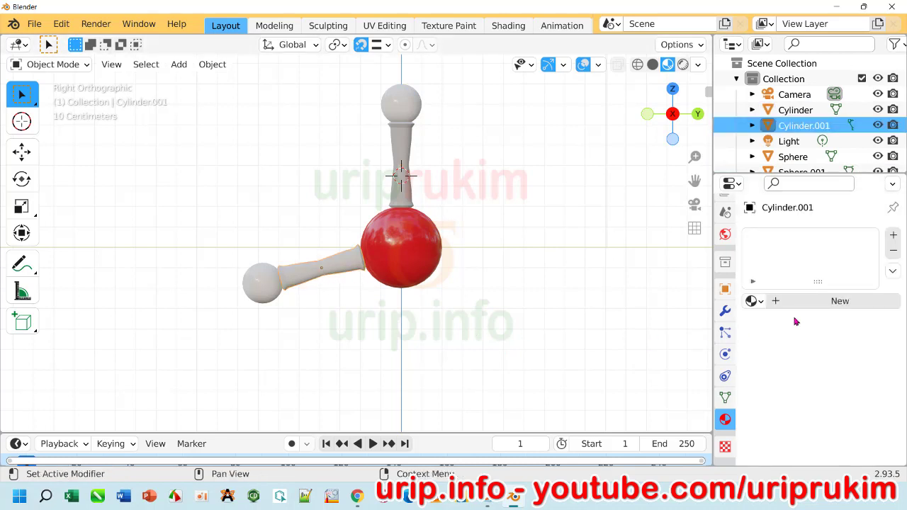
{"action": "left_click", "coordinate": [754, 301]}
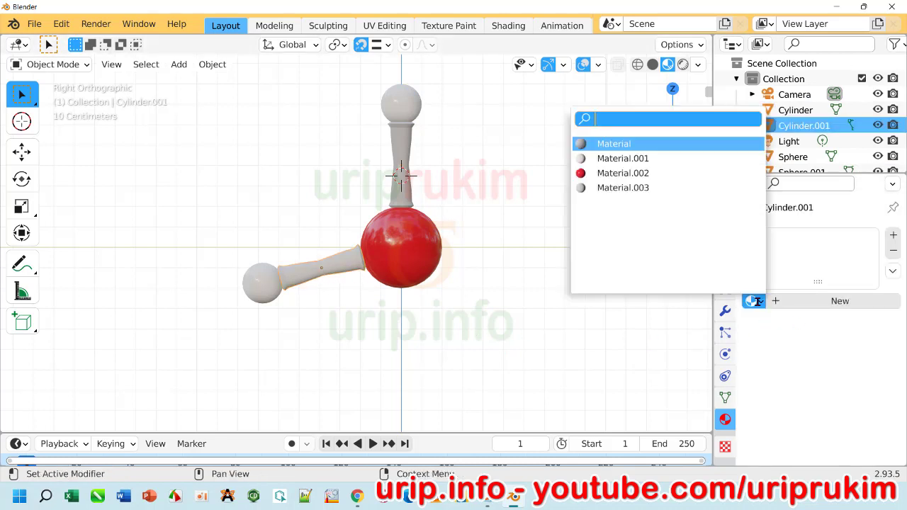
{"action": "left_click", "coordinate": [640, 187]}
{"action": "left_click", "coordinate": [541, 326]}
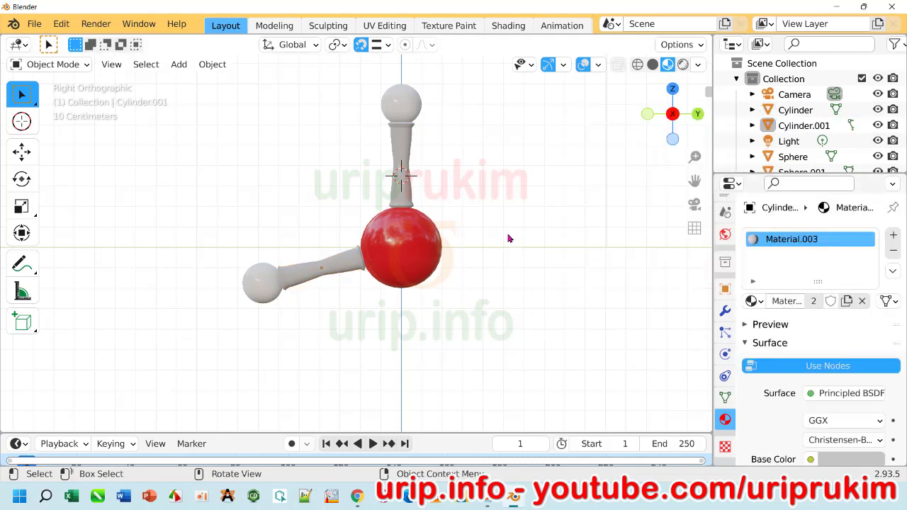
{"action": "scroll", "coordinate": [508, 239], "scroll_direction": "down", "scroll_amount": 1}
{"action": "scroll", "coordinate": [502, 233], "scroll_direction": "down", "scroll_amount": 1}
Step: Show the molecule in rendered shading with overlays off, orbiting around it
{"action": "left_click", "coordinate": [683, 65]}
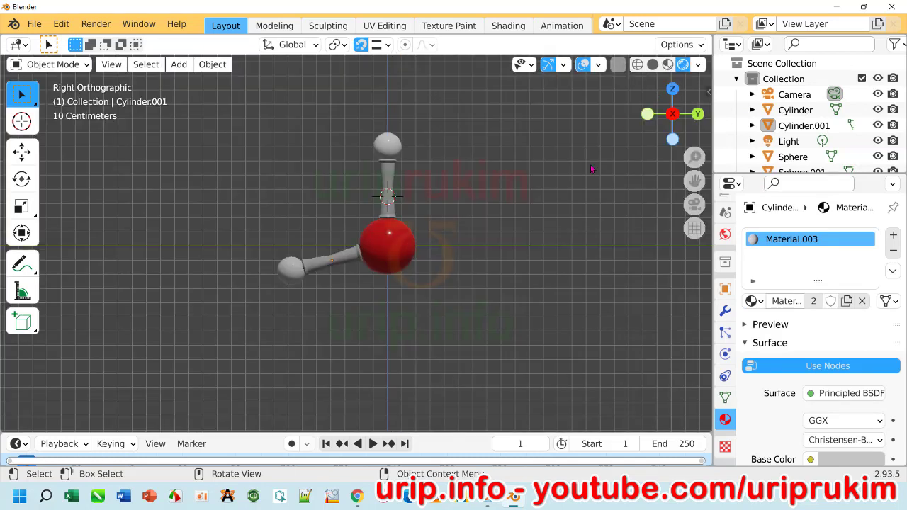
{"action": "left_click", "coordinate": [583, 66]}
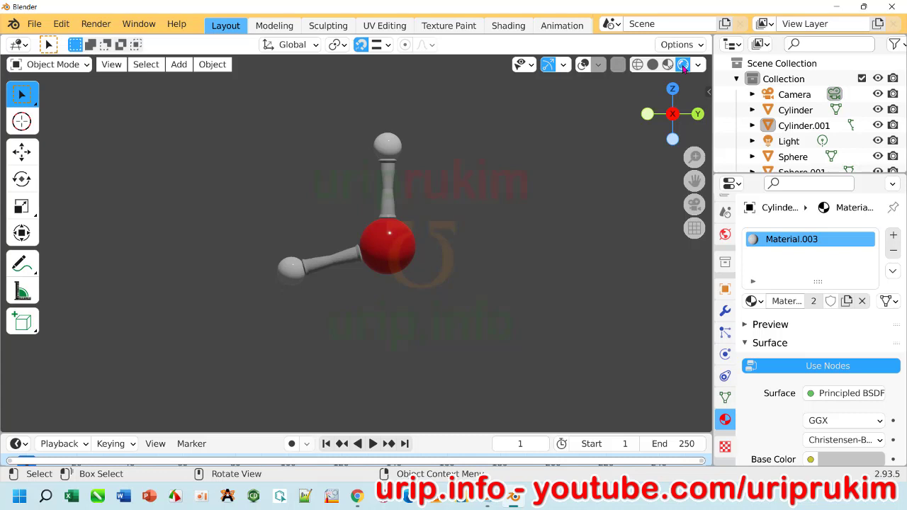
{"action": "middle_click_drag", "start_coordinate": [291, 172], "coordinate": [307, 171]}
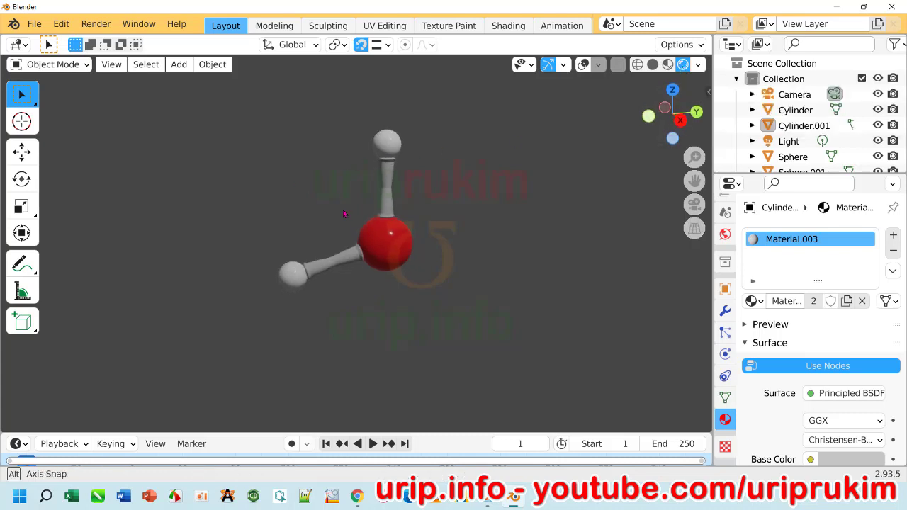